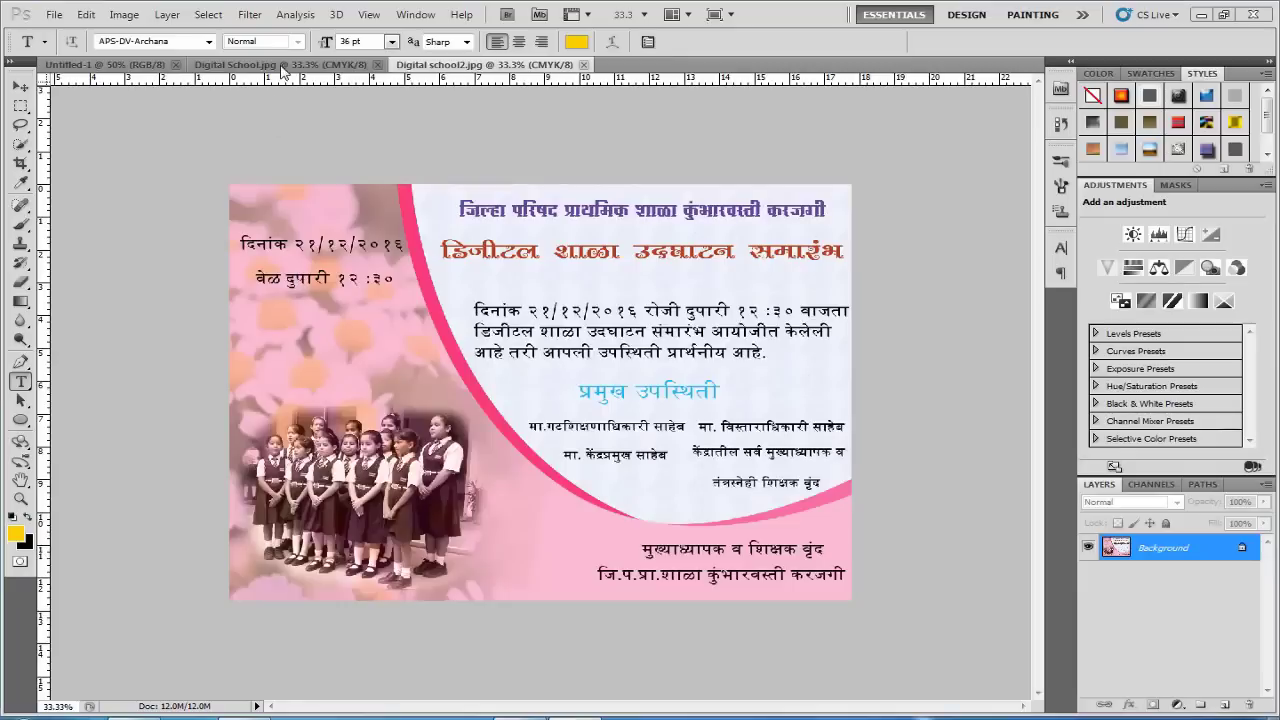
Bring up the Digital School.jpg reference invitation and open the File menu.
click(284, 66)
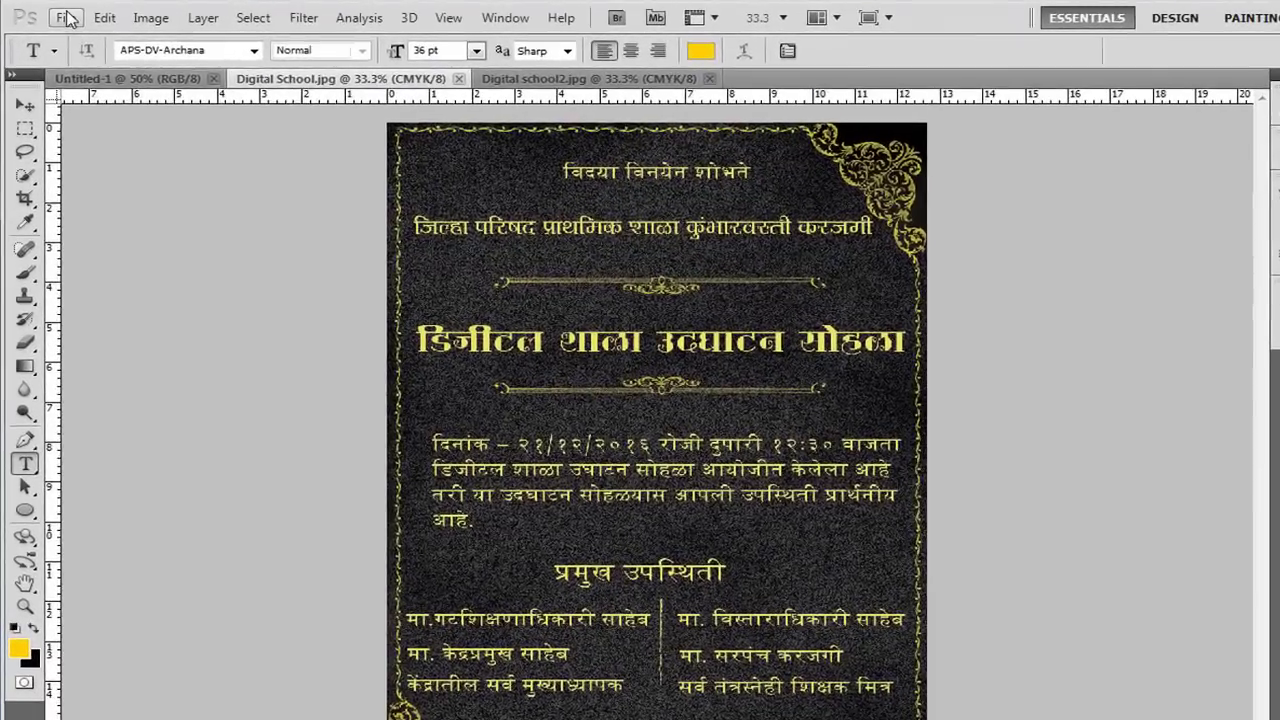
click(54, 14)
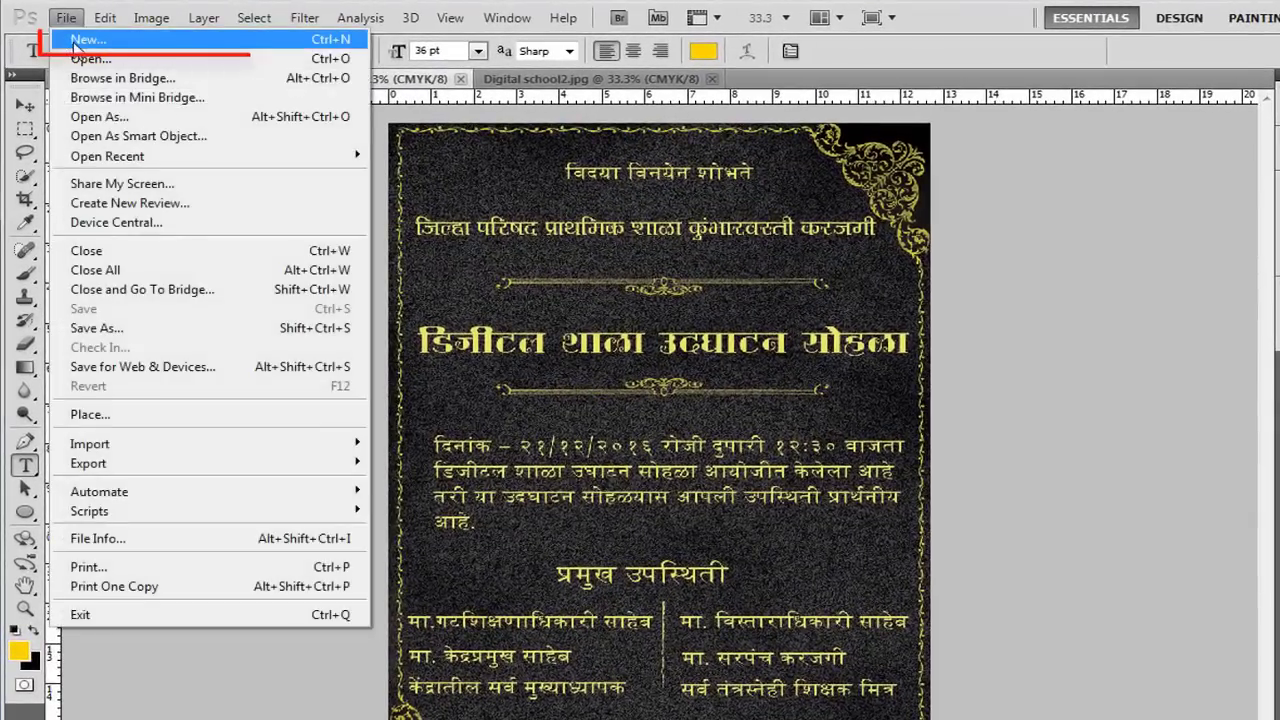
Set up a new document: 5 x 7 inches, 300 pixels/inch, CMYK Color mode.
click(88, 39)
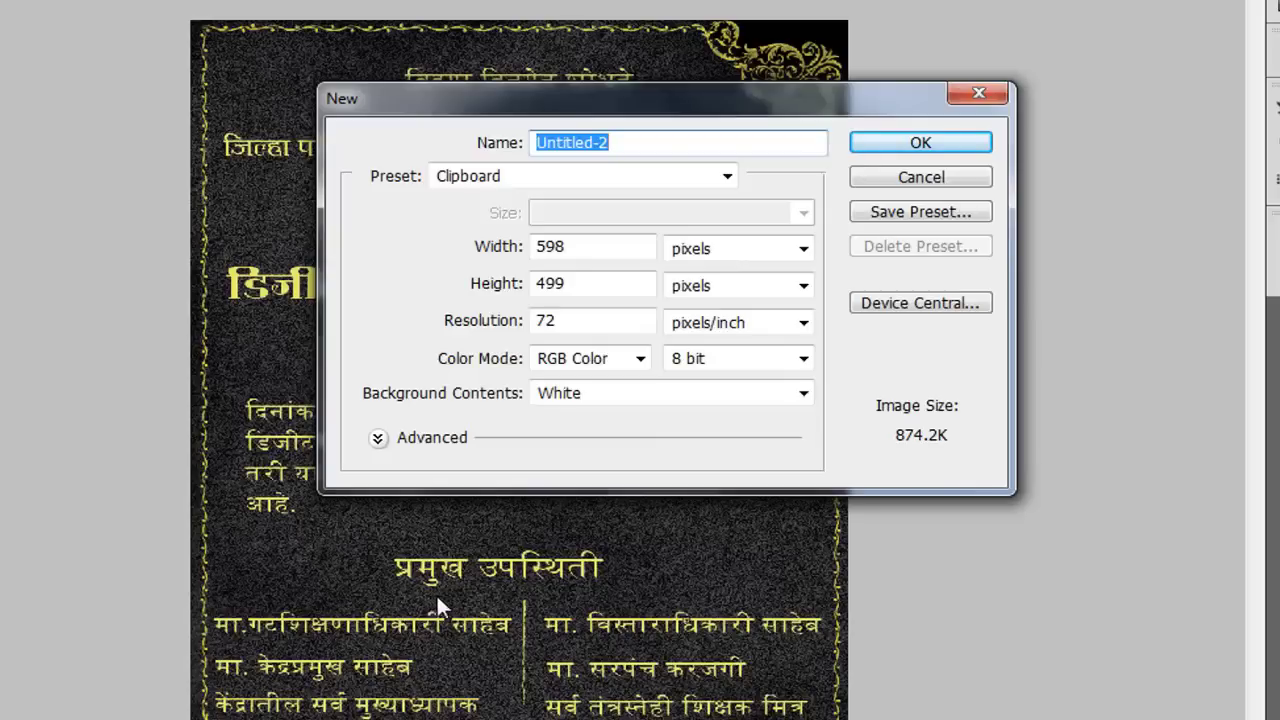
click(804, 250)
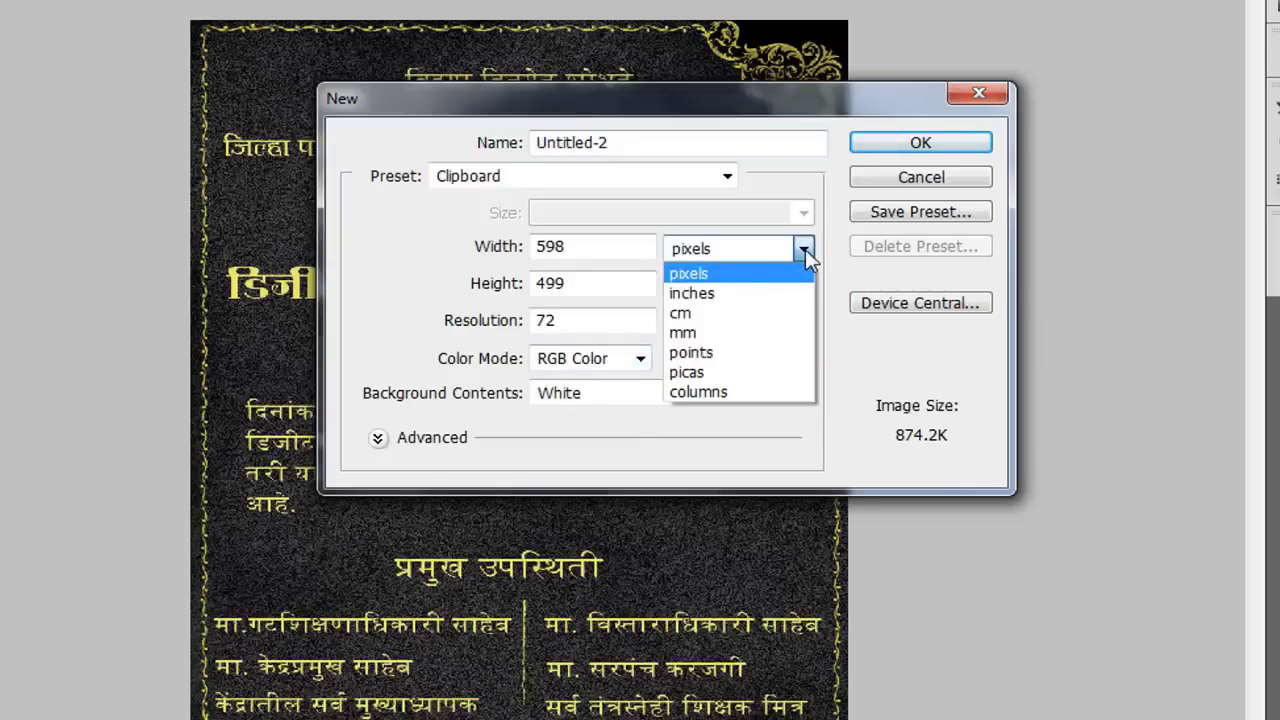
click(718, 293)
drag(592, 250, 412, 248)
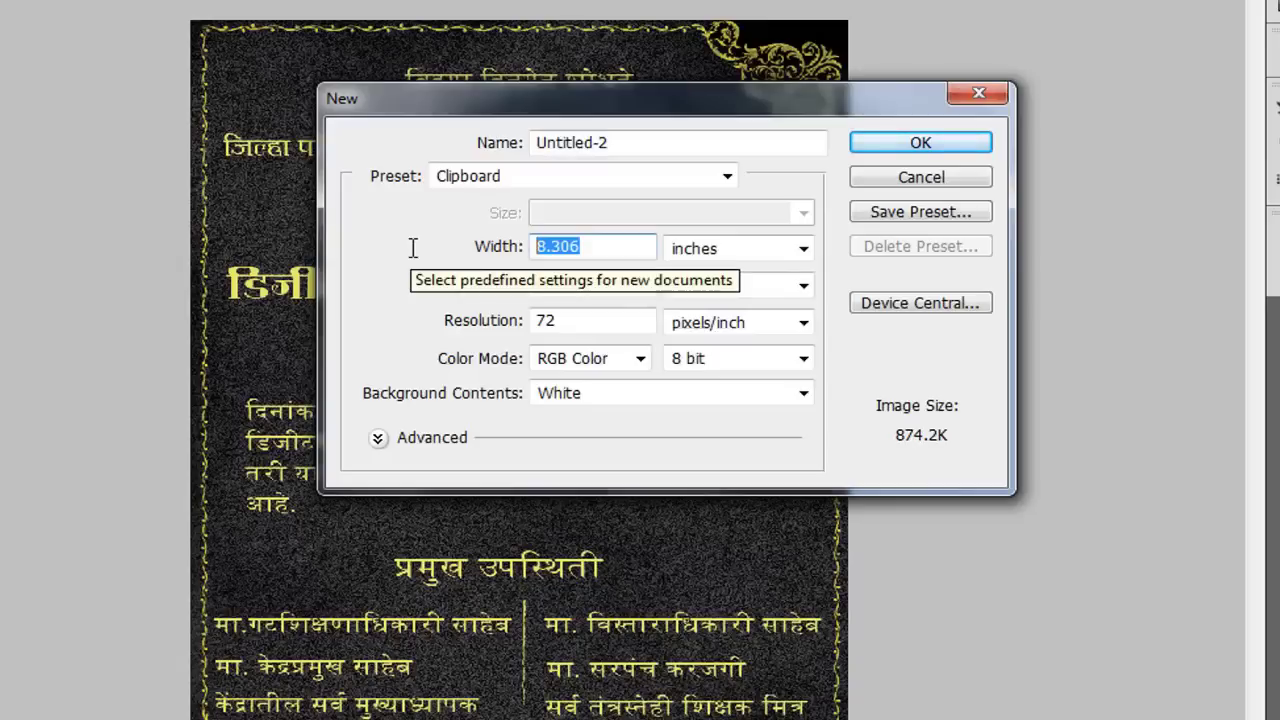
text(5)
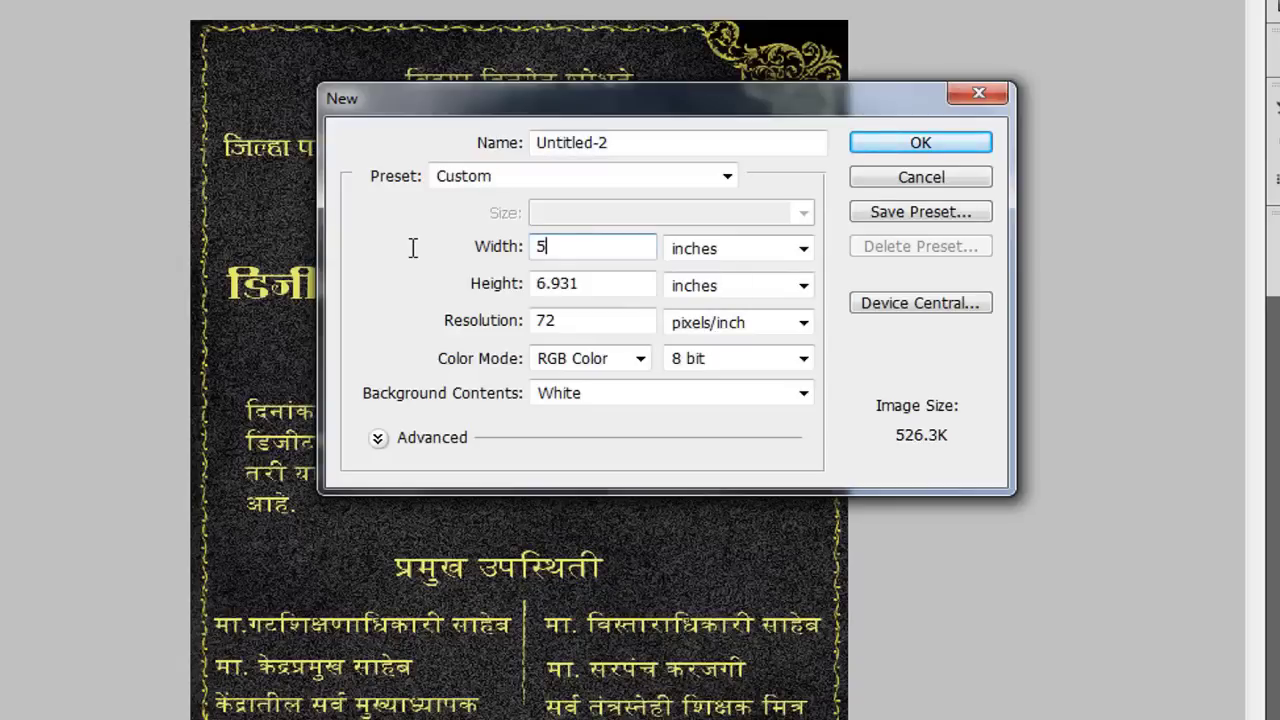
drag(594, 286, 411, 284)
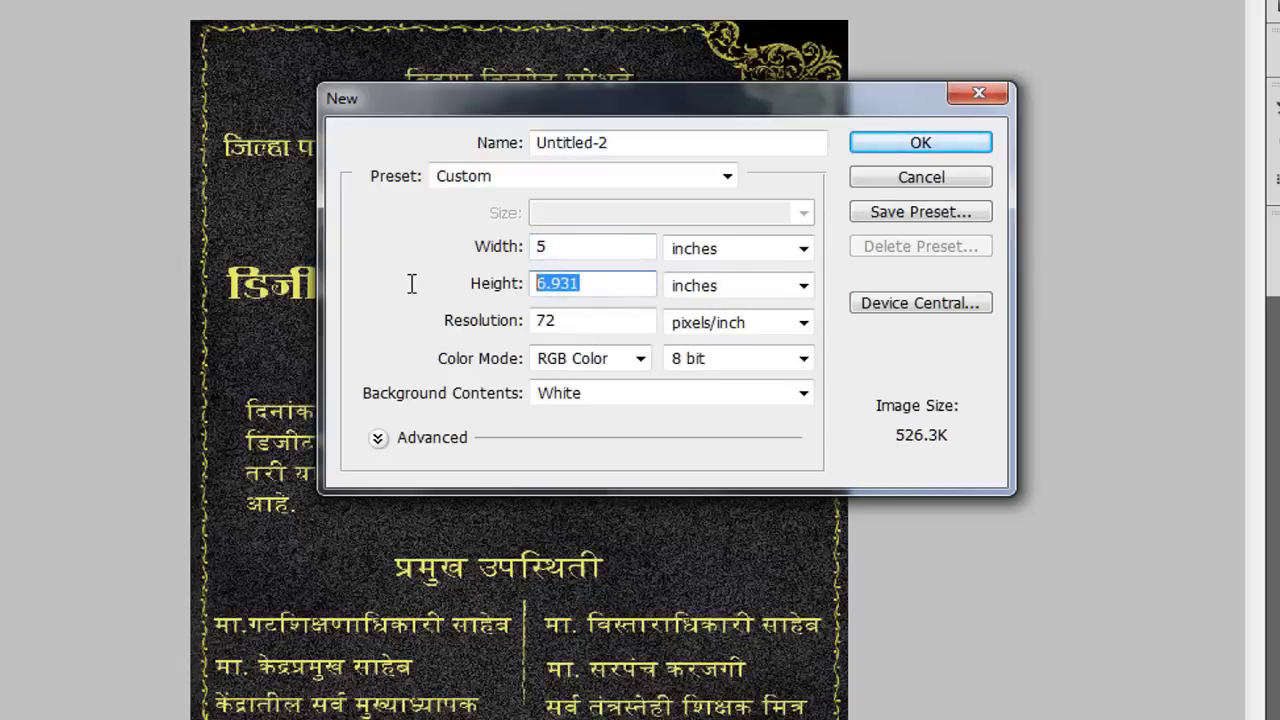
text(7)
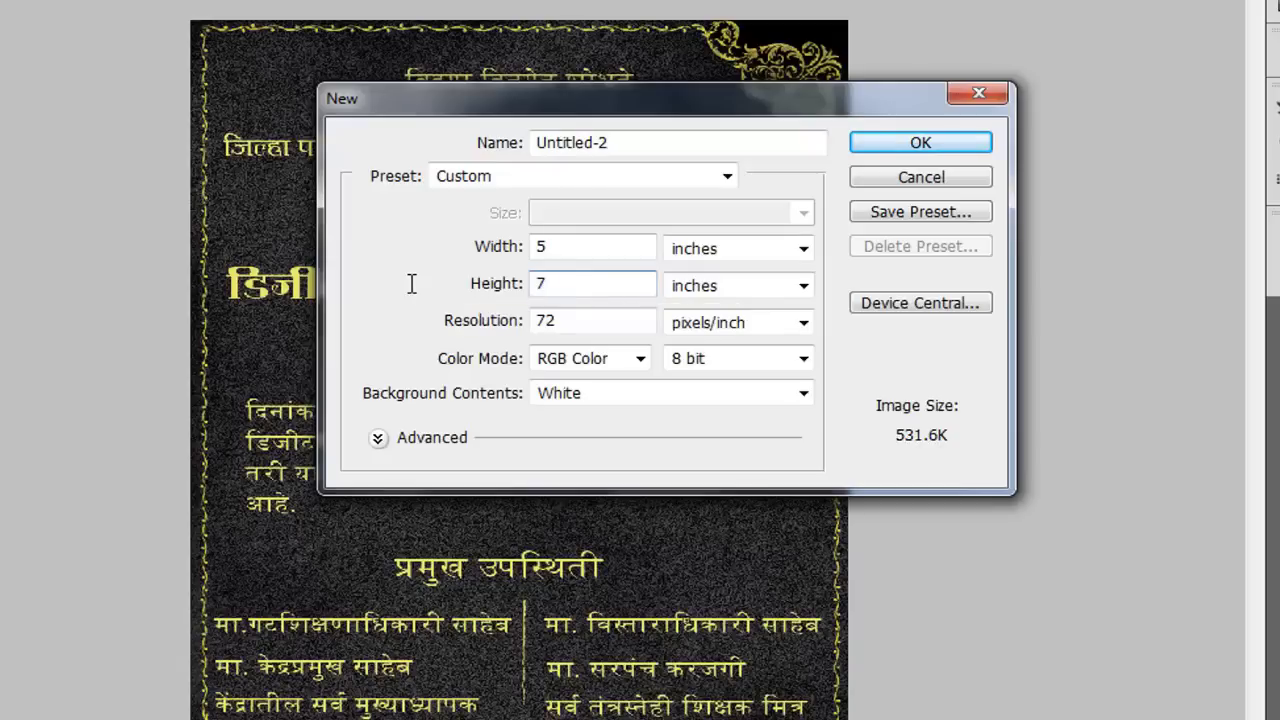
drag(574, 320, 441, 345)
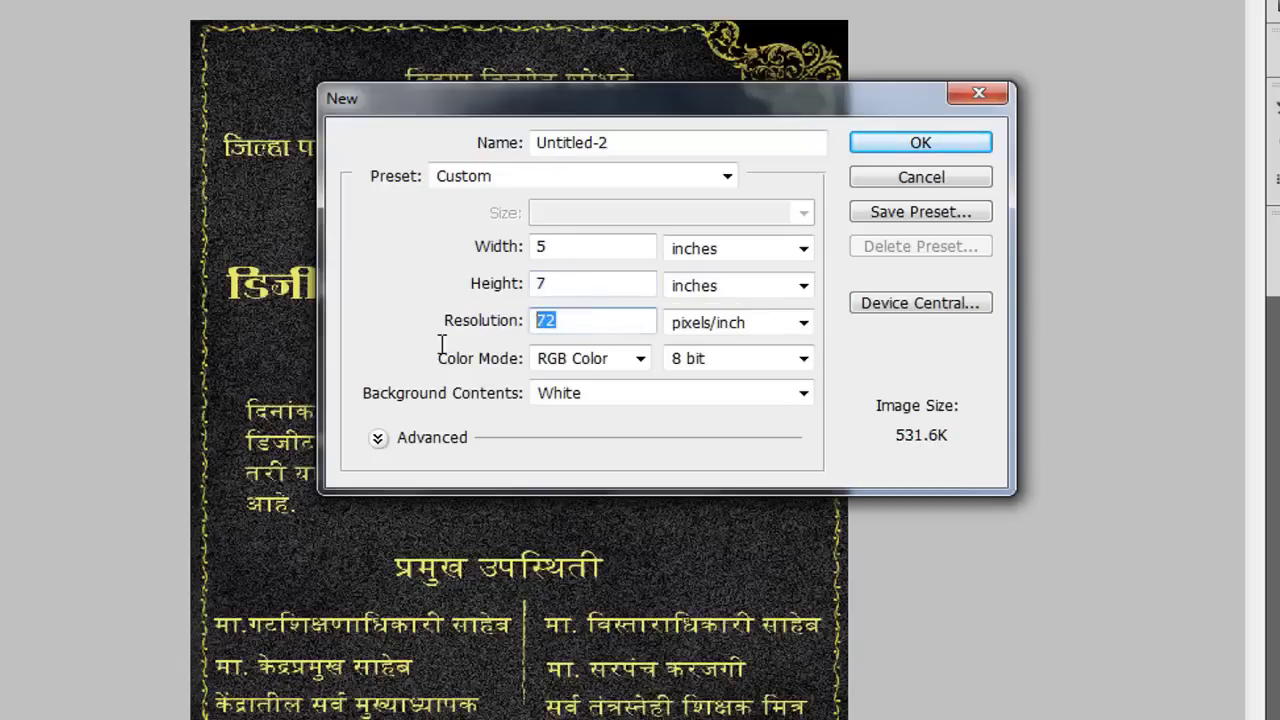
text(3)
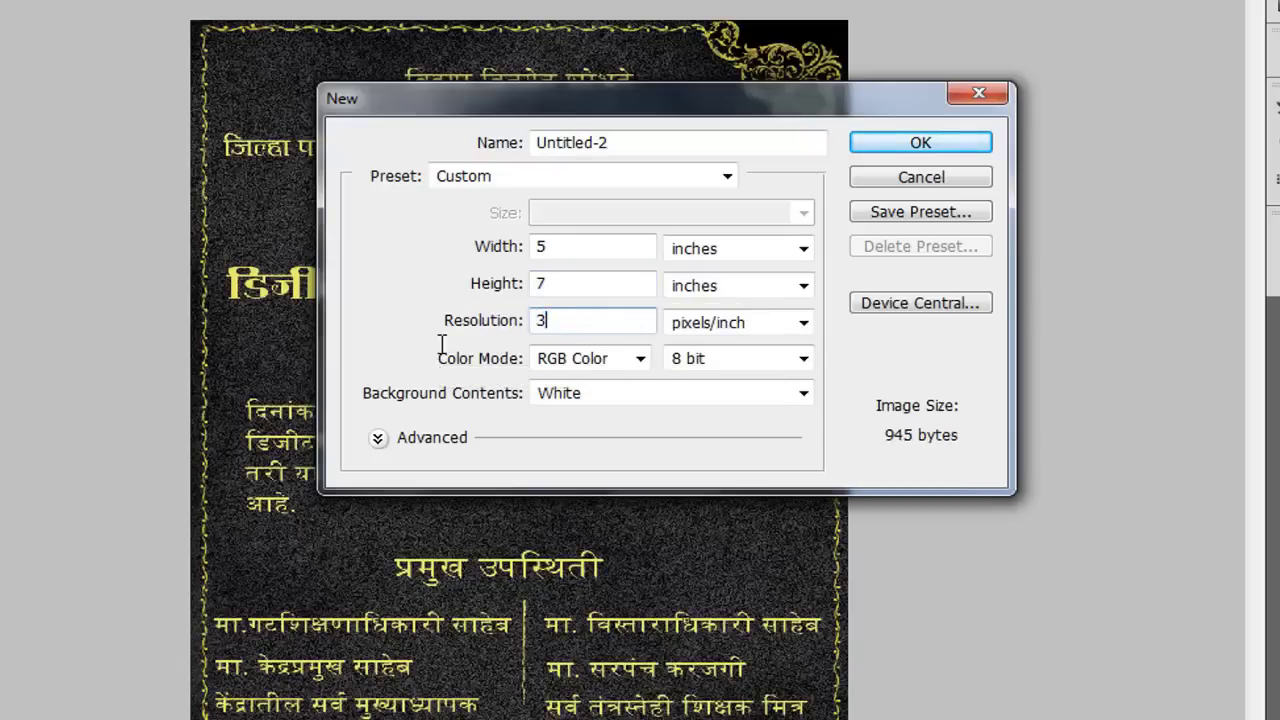
text(00)
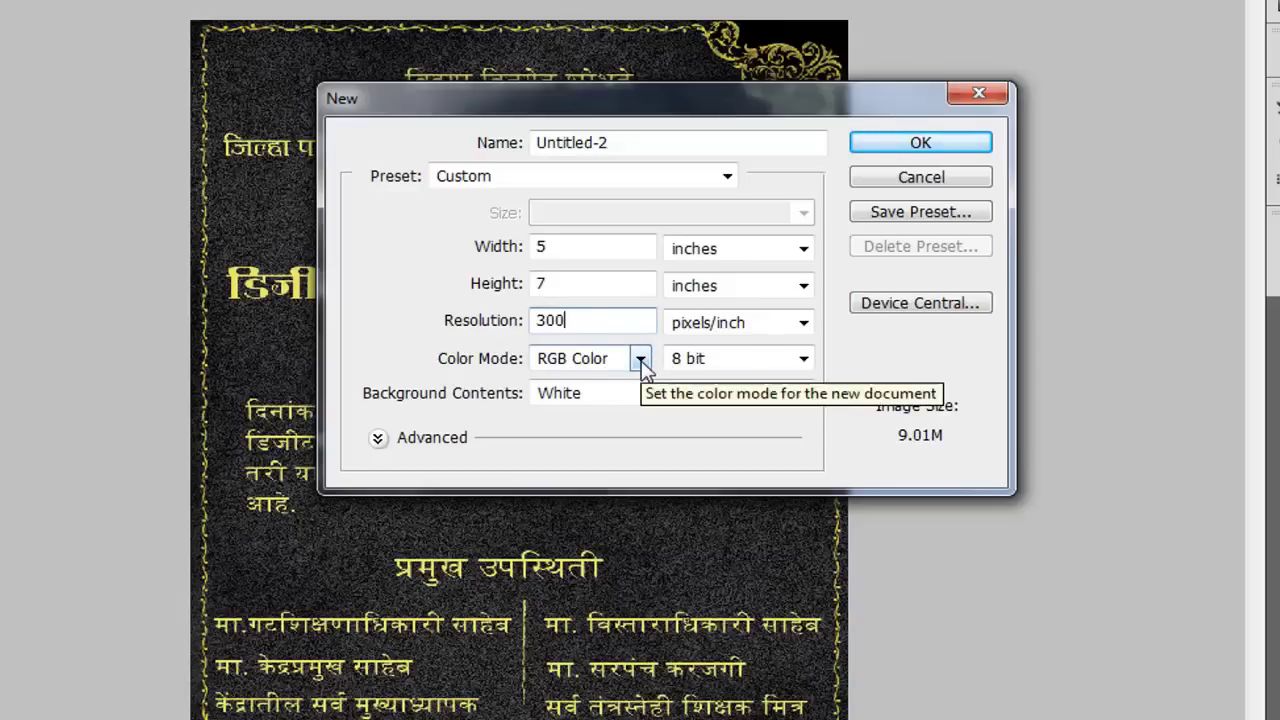
click(641, 360)
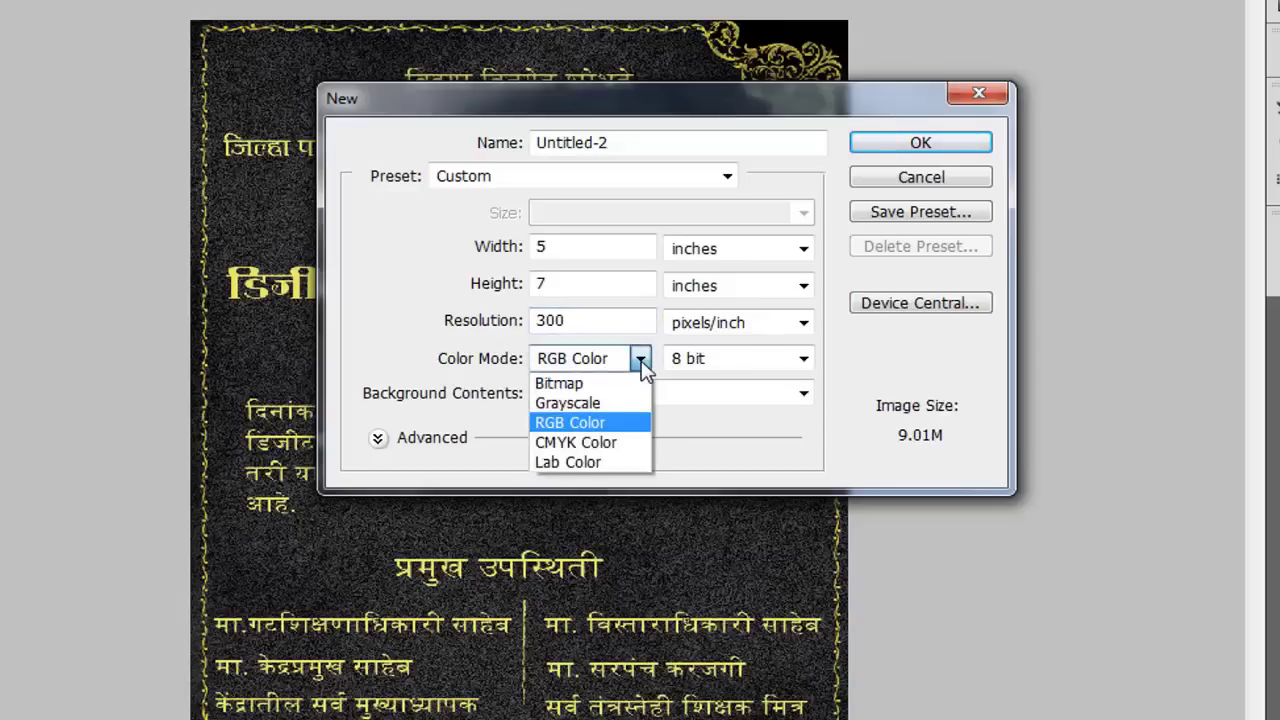
click(597, 443)
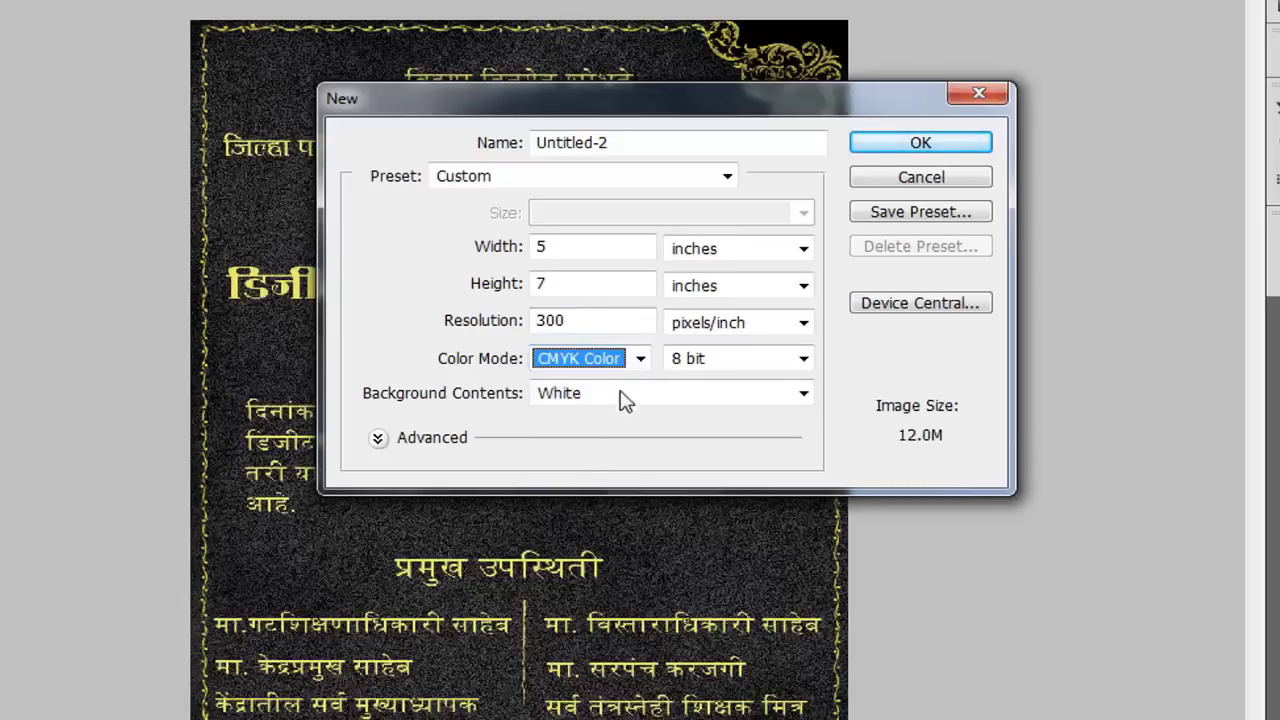
click(641, 360)
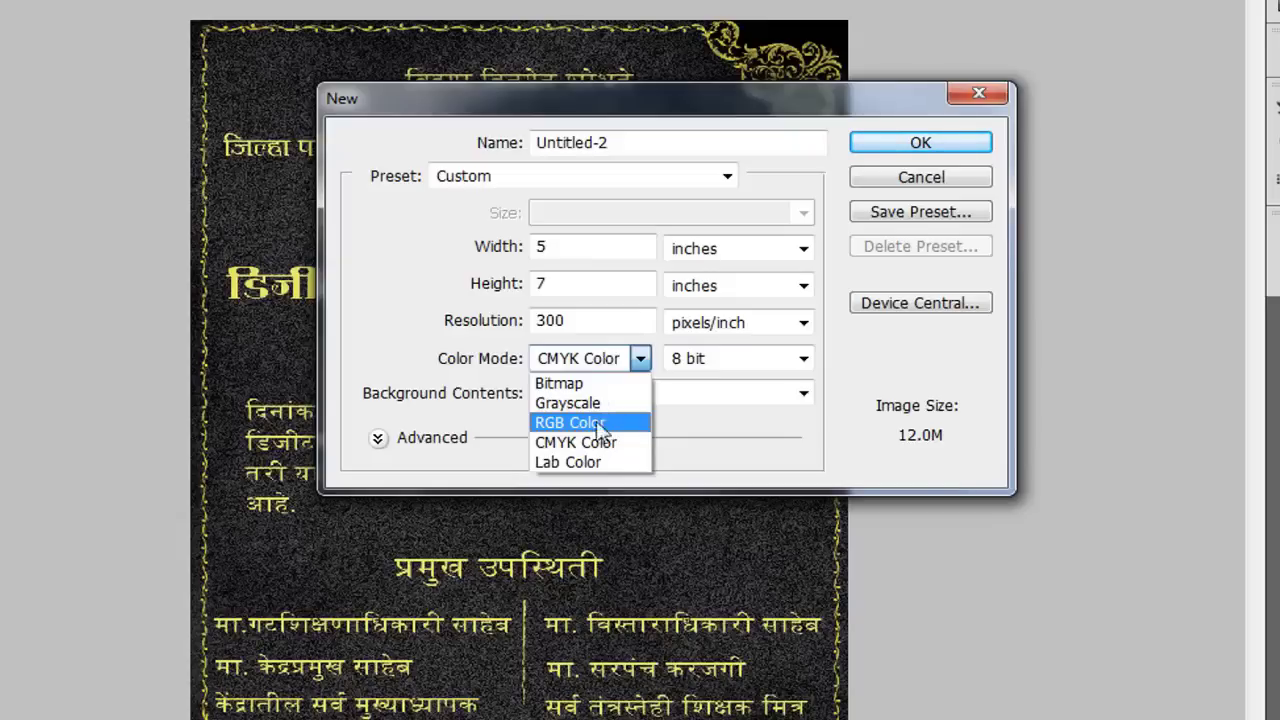
click(640, 358)
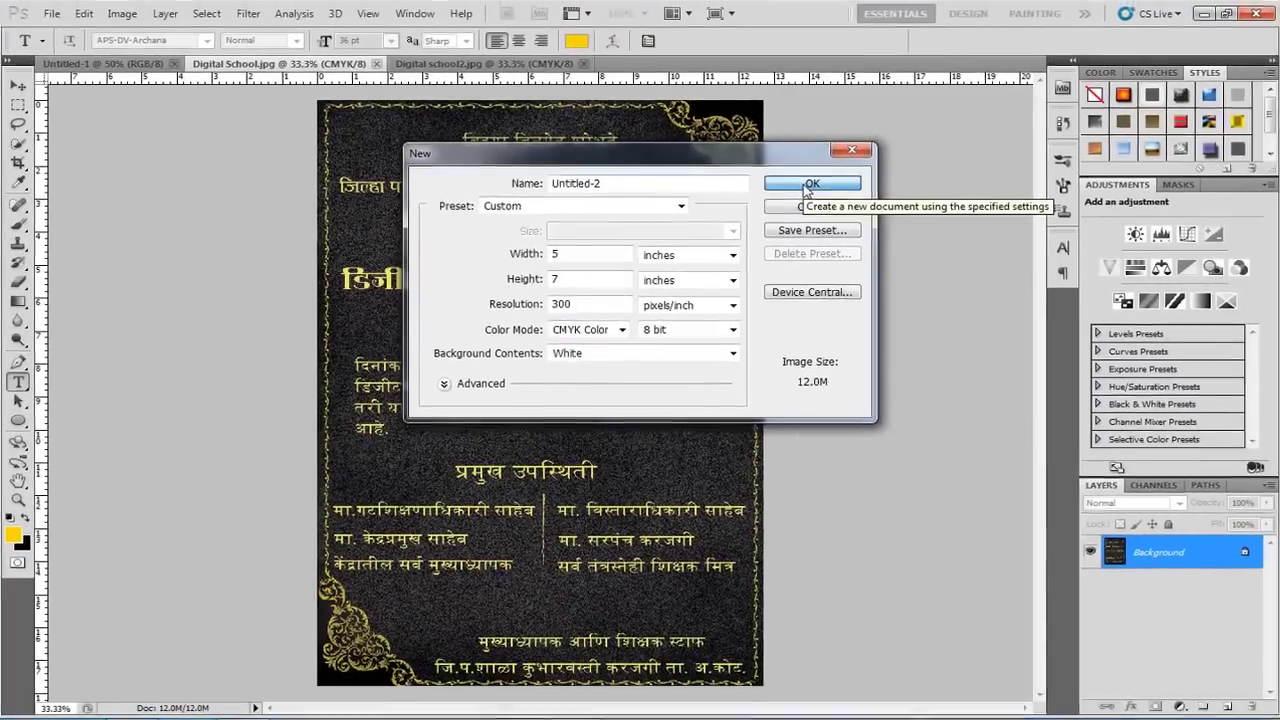
Create the document, rename the Background layer to Black, and fill it with solid black.
click(915, 148)
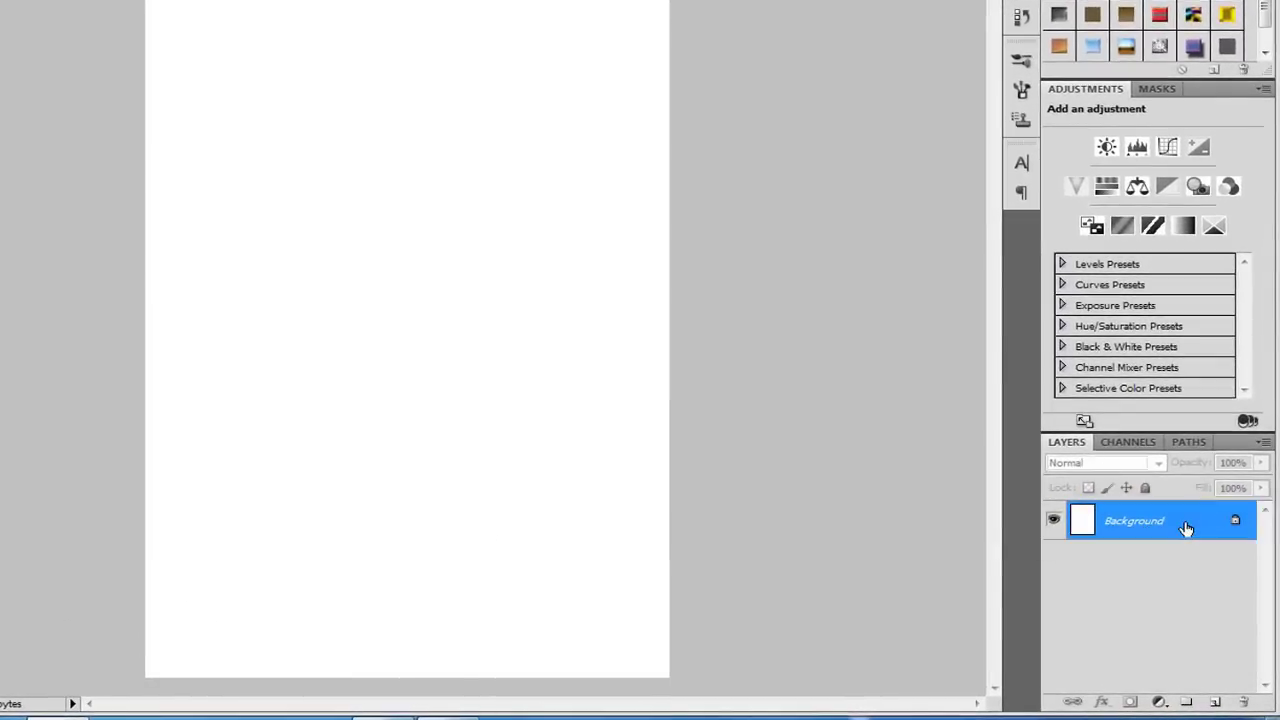
double_click(1185, 528)
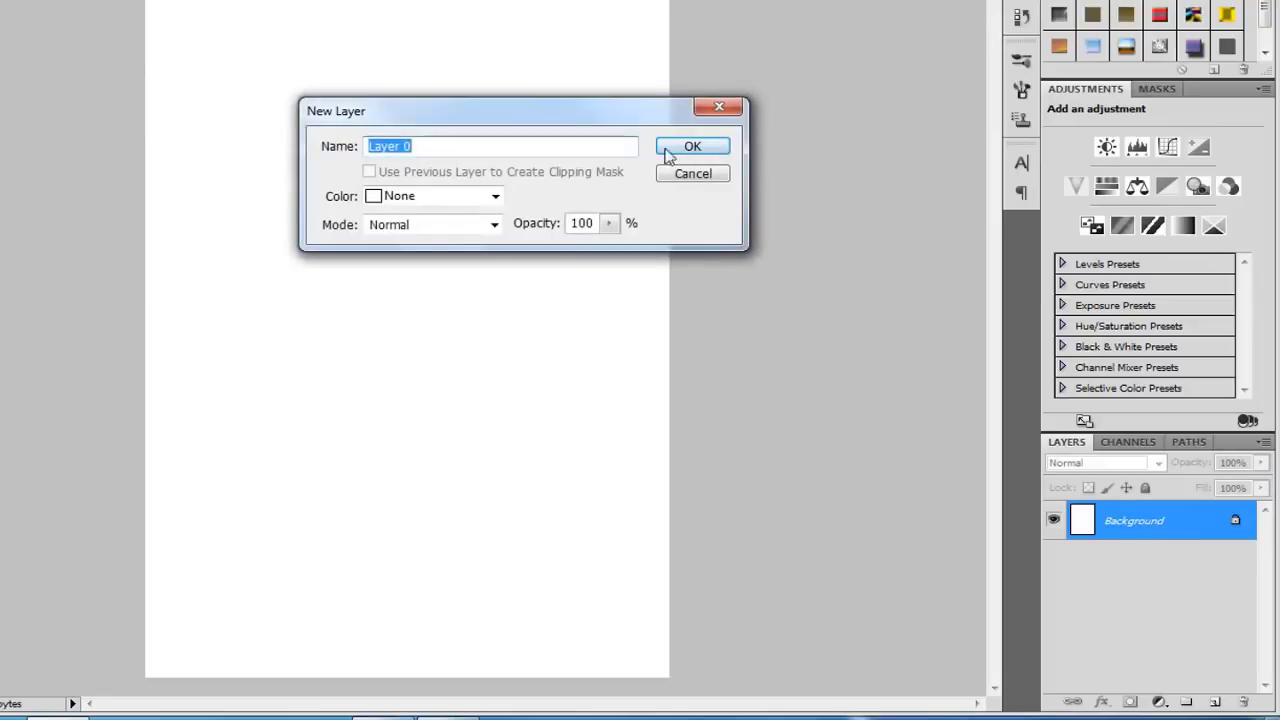
drag(434, 148, 220, 141)
text(Black)
click(681, 150)
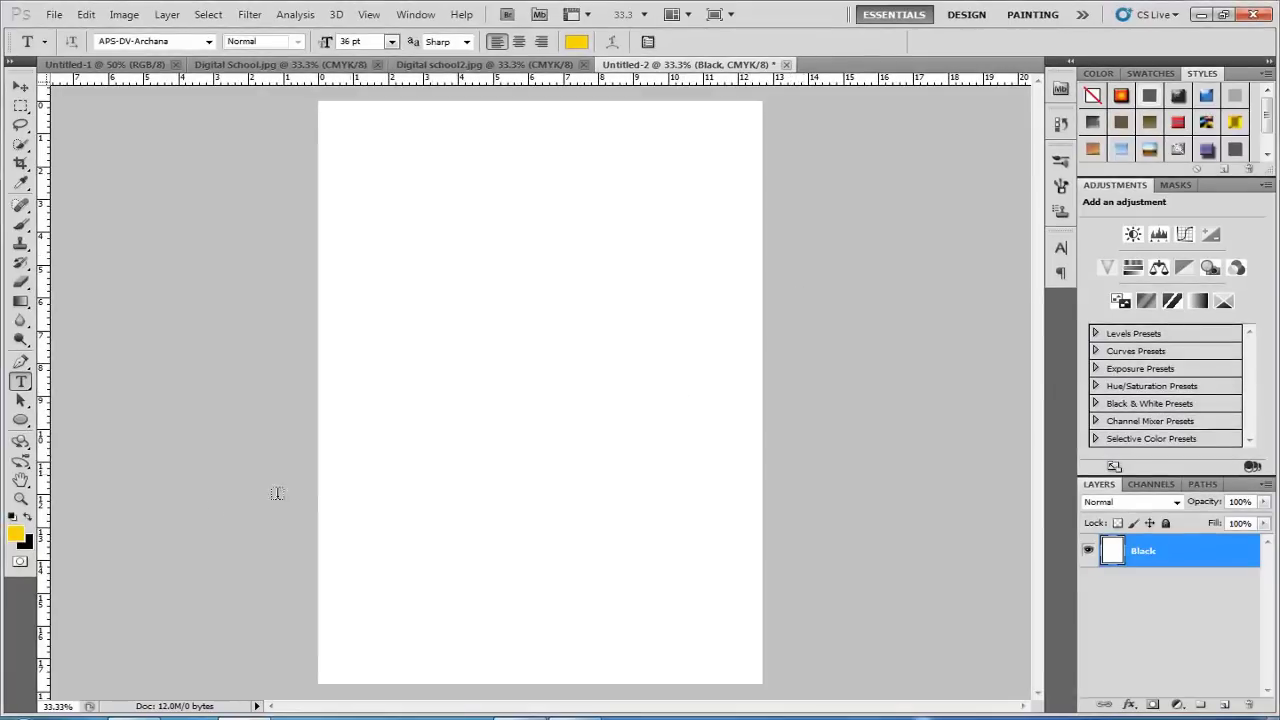
click(12, 516)
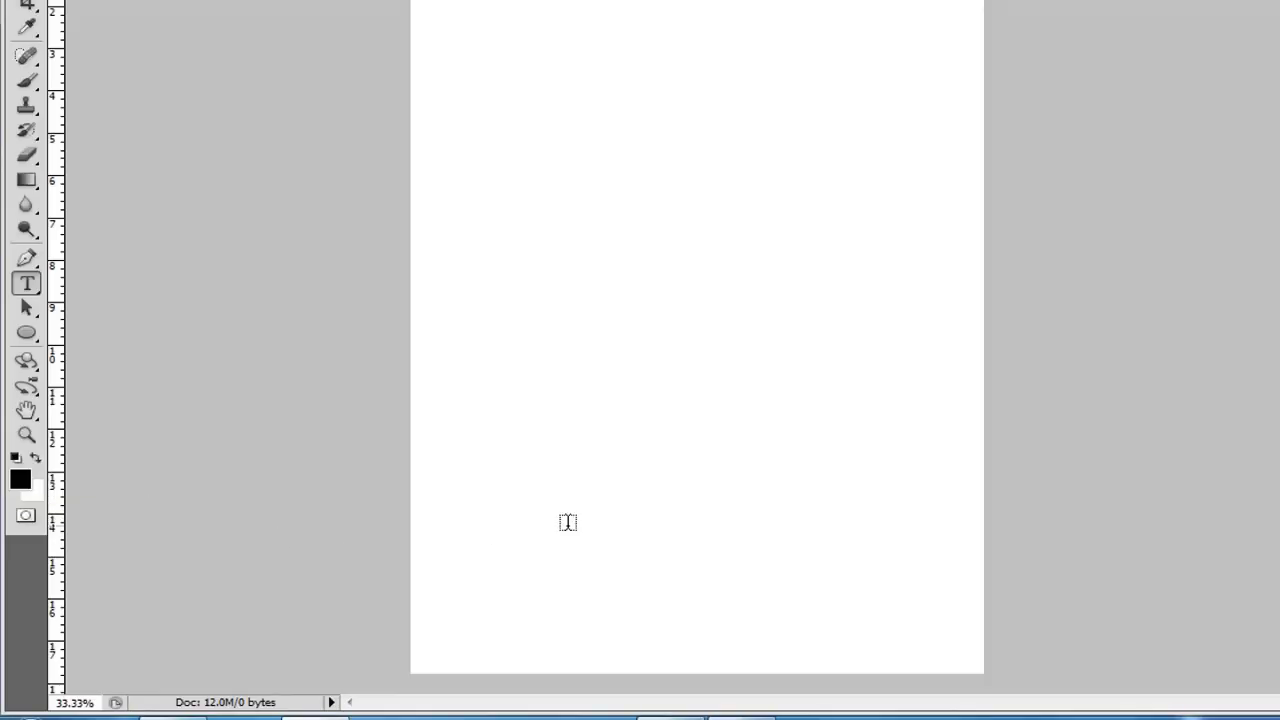
key(alt+BackSpace)
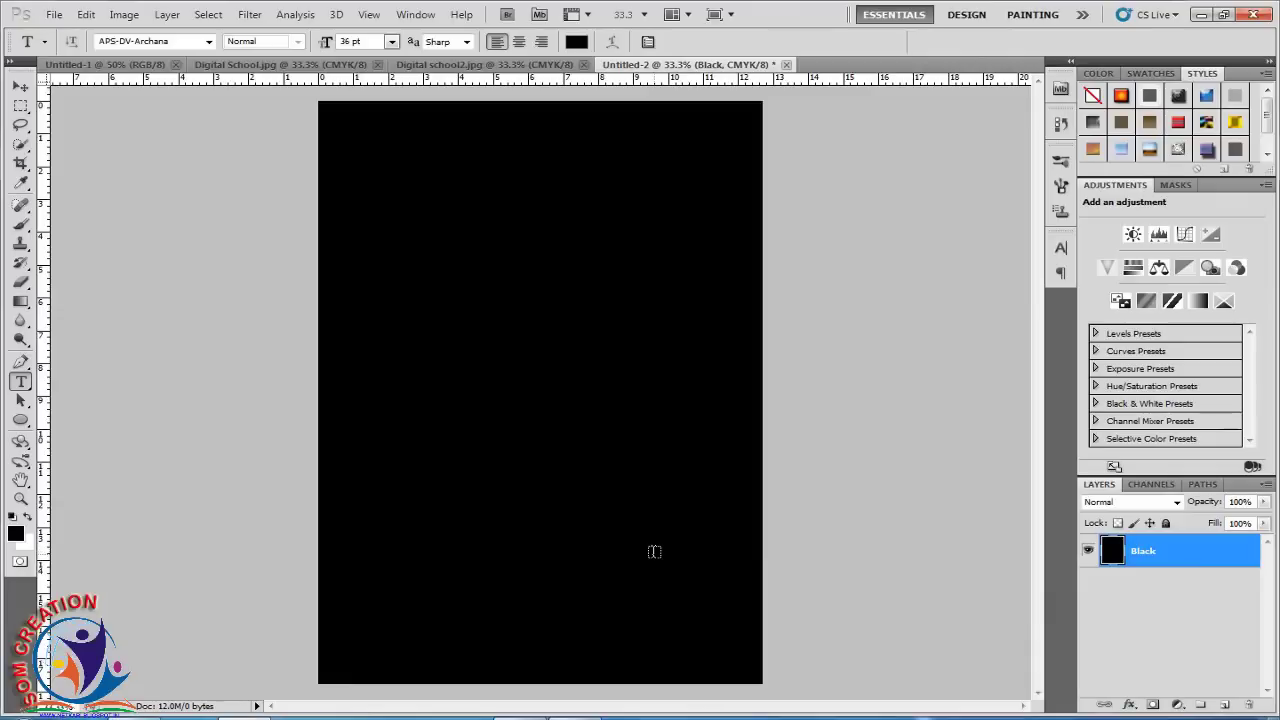
Add a layer named White above Black and fill it with solid white.
key(ctrl+shift+n)
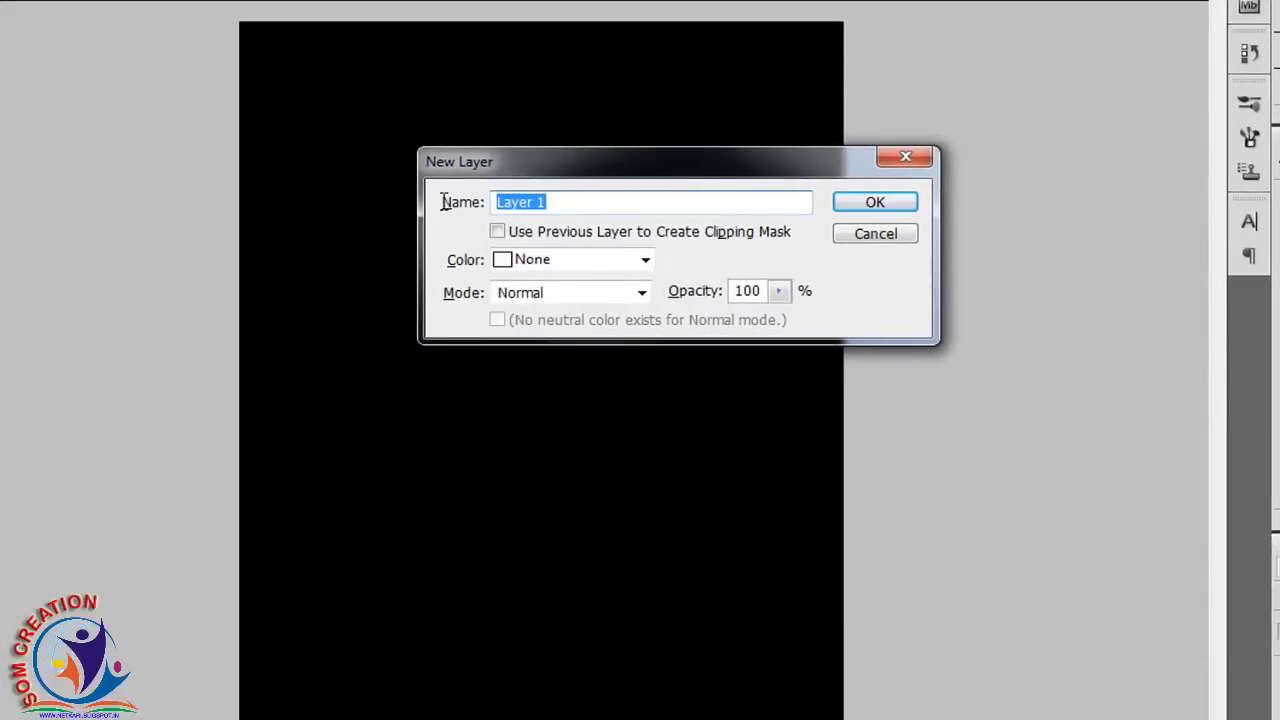
text(W)
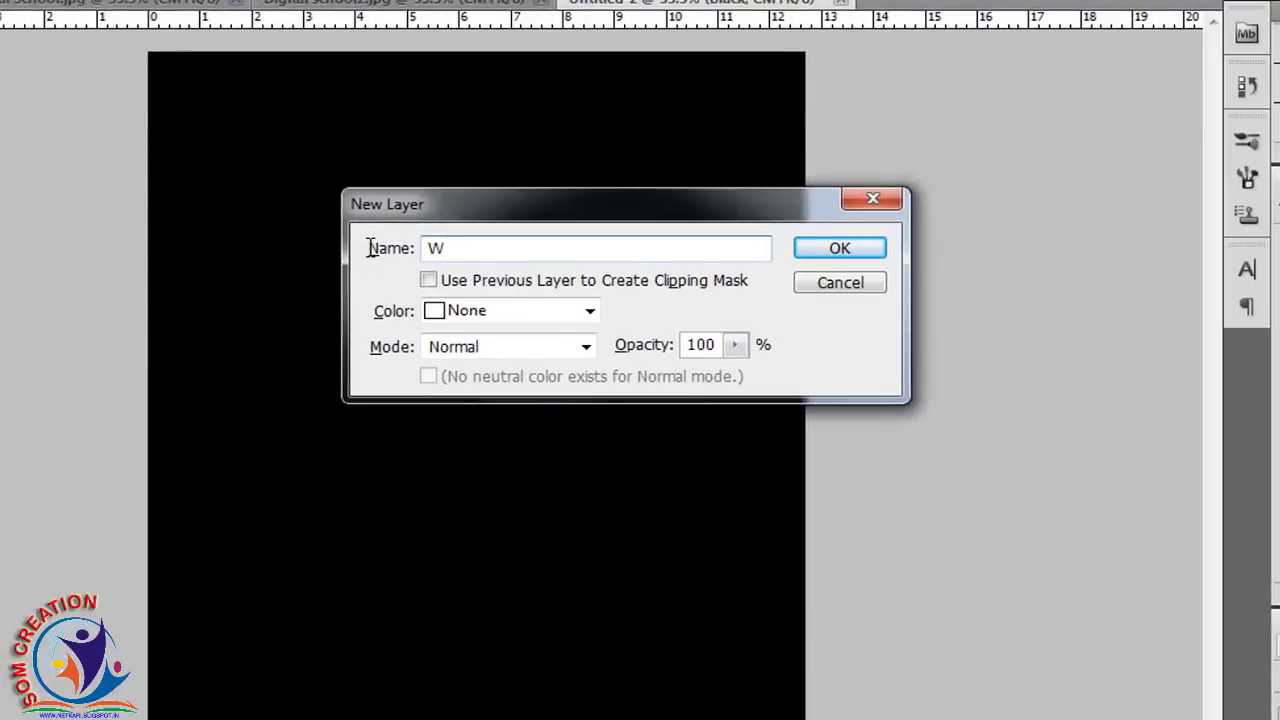
text(hite)
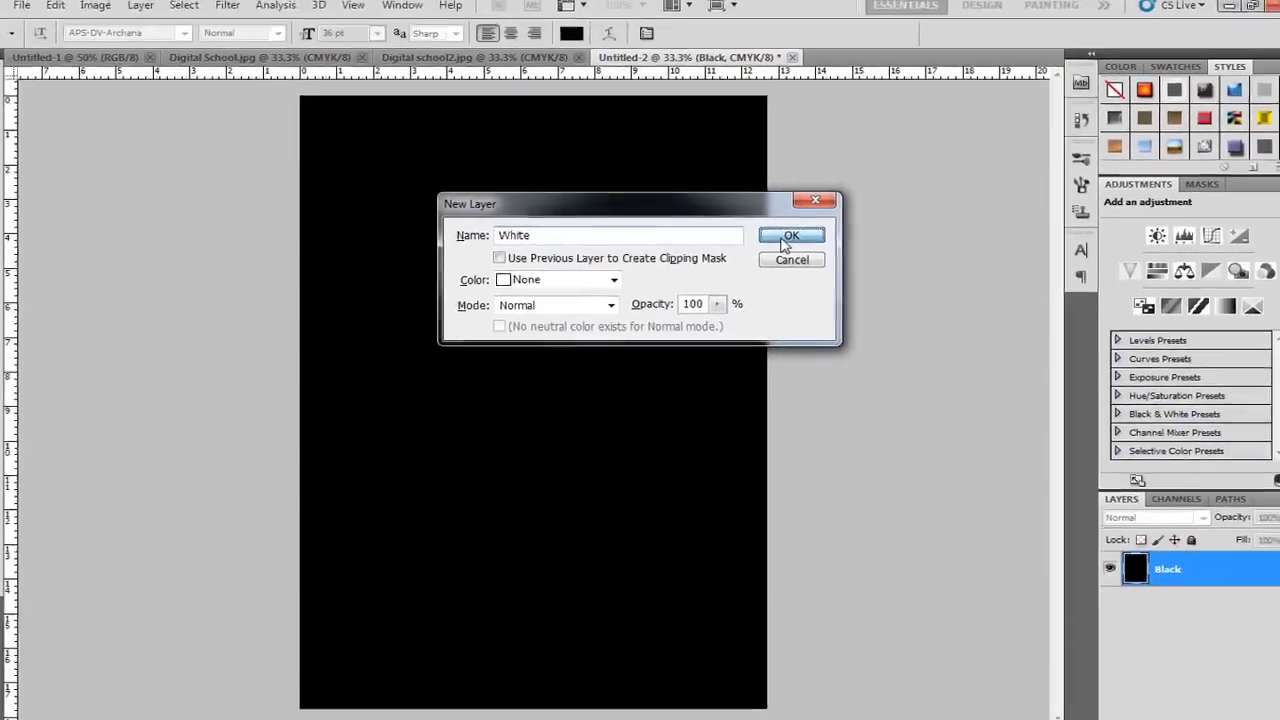
click(805, 250)
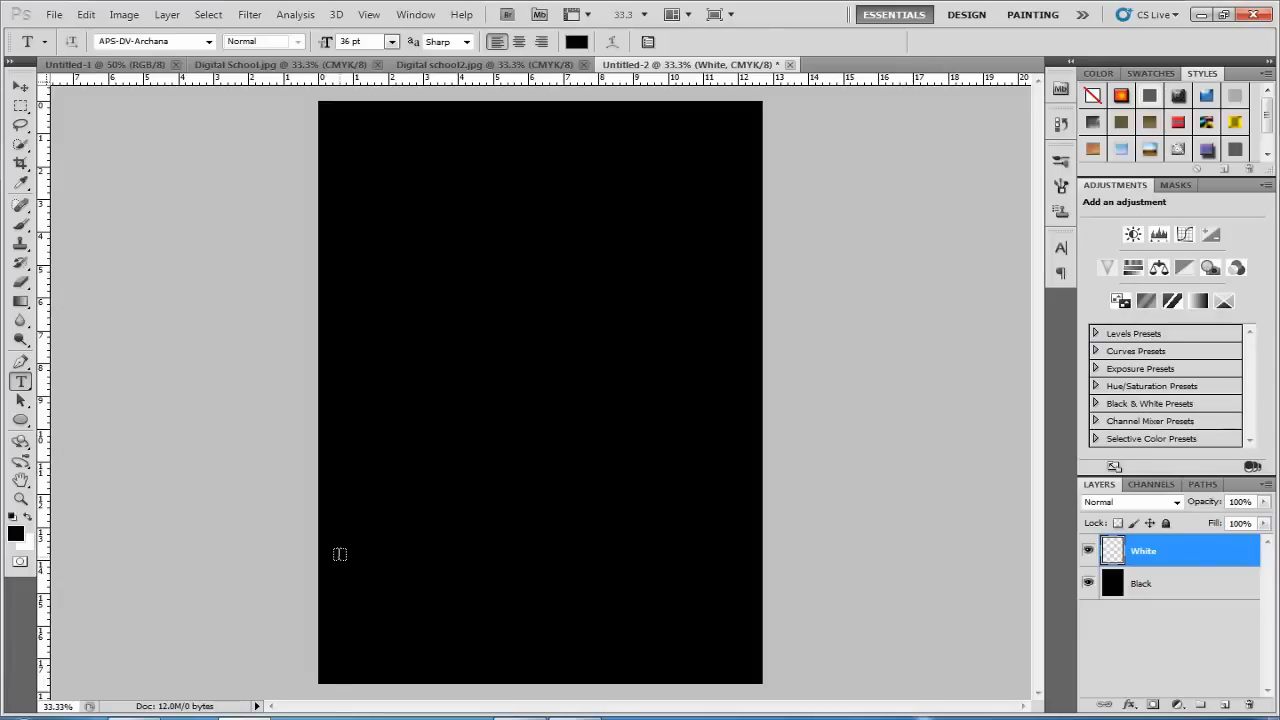
key(ctrl+BackSpace)
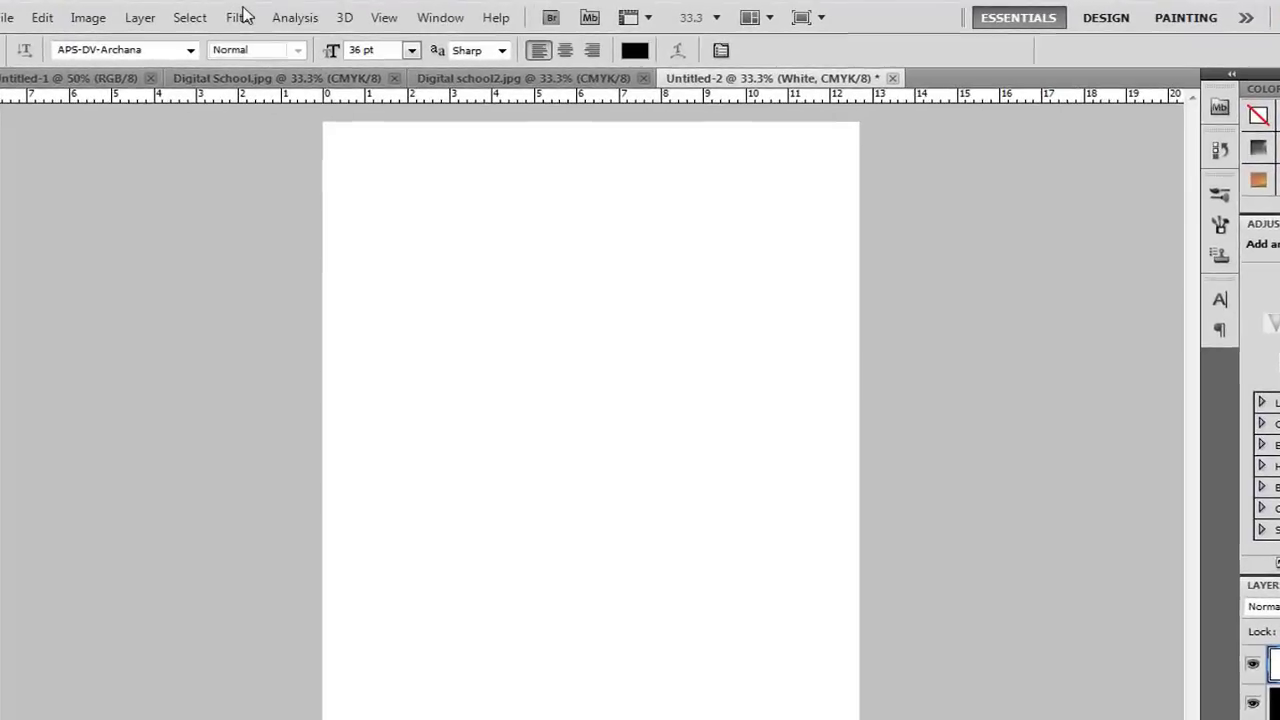
Apply Add Noise to the White layer: 171.82%, Gaussian, Monochromatic.
click(240, 17)
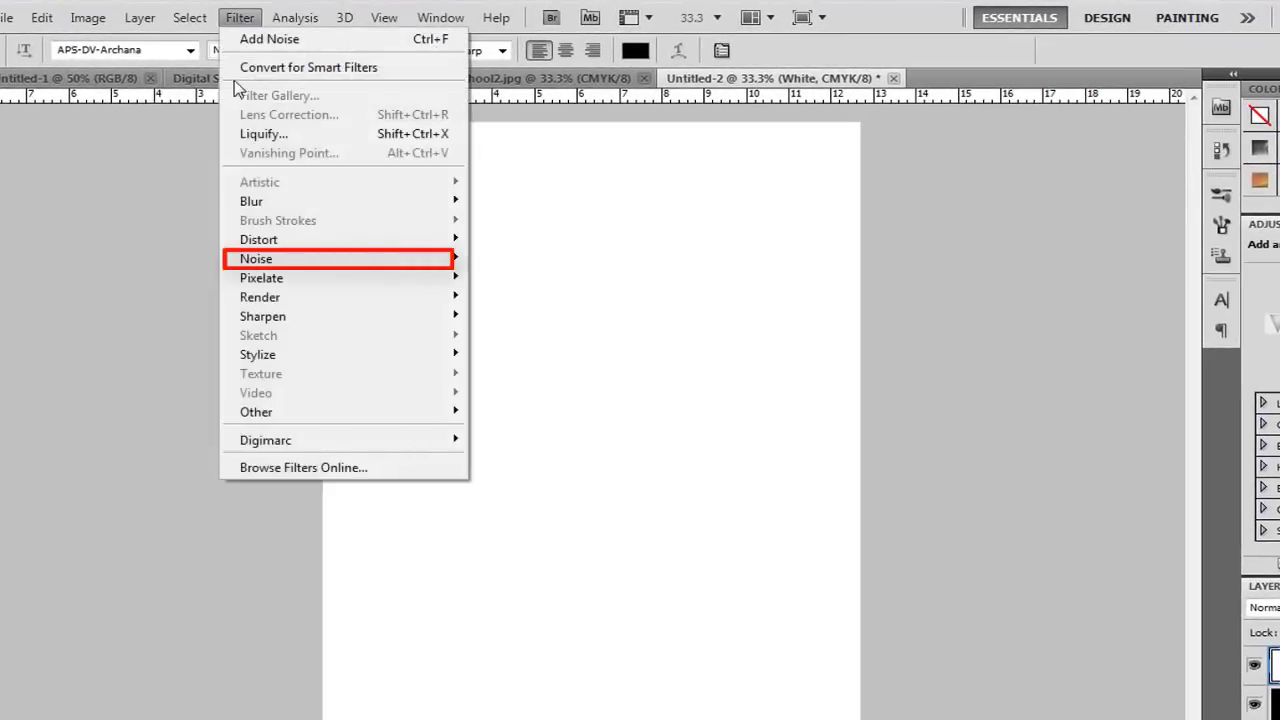
mouse_move(256, 258)
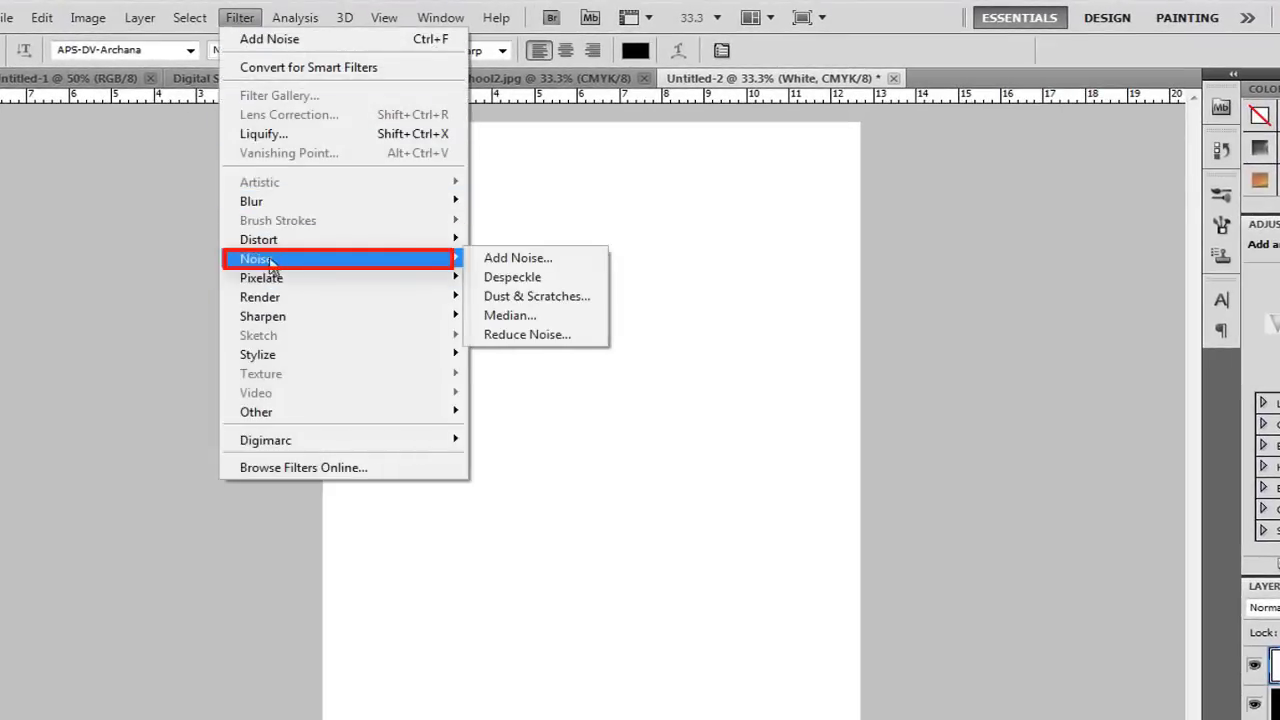
click(495, 258)
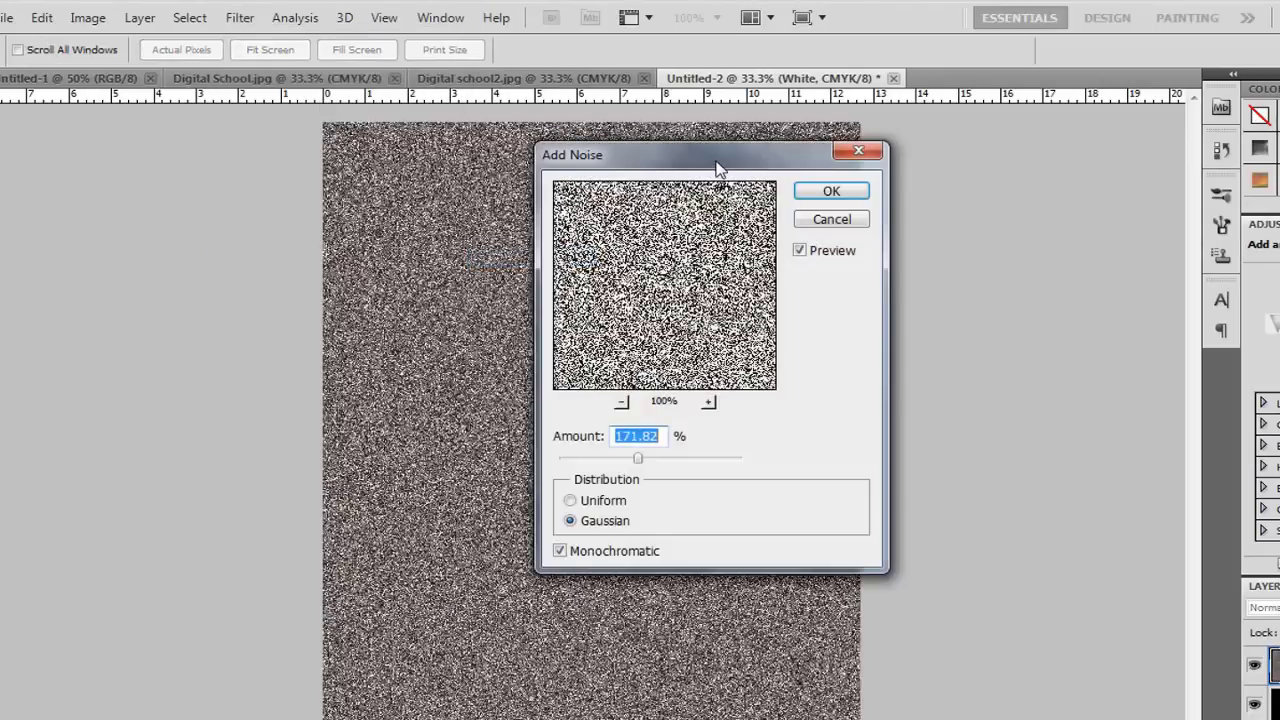
drag(716, 170, 798, 176)
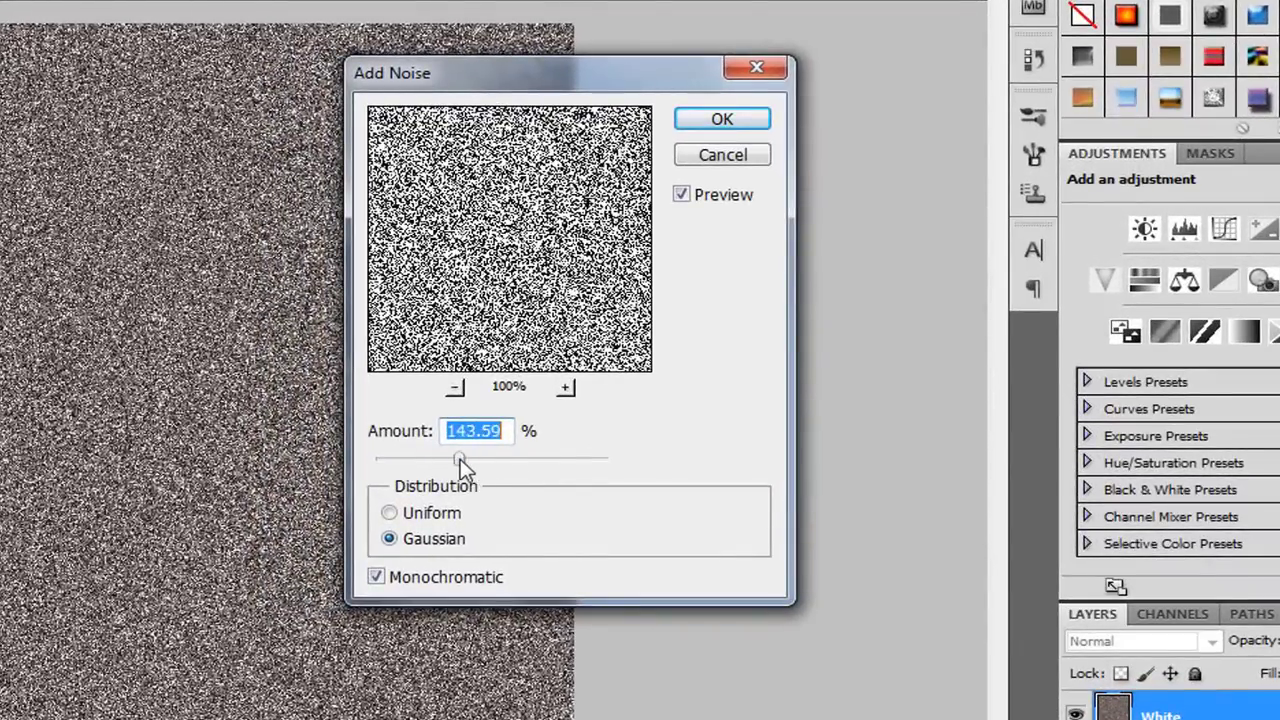
drag(460, 459, 483, 466)
click(390, 513)
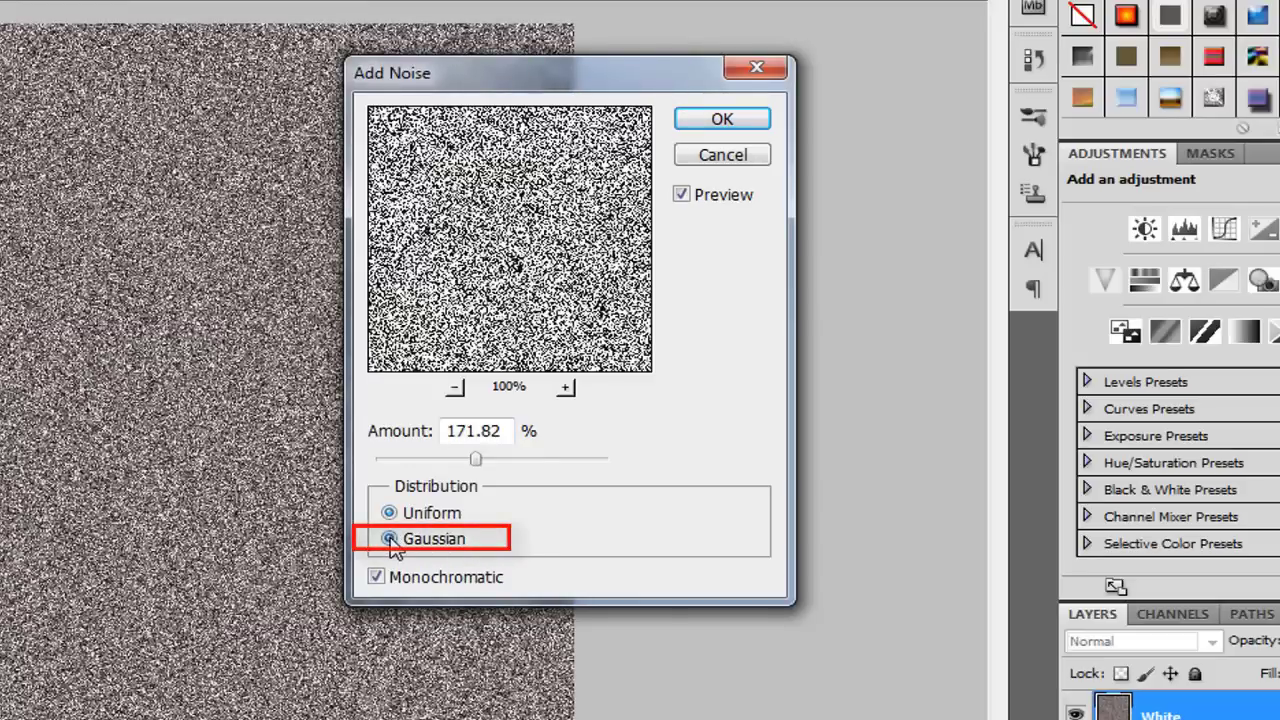
click(390, 539)
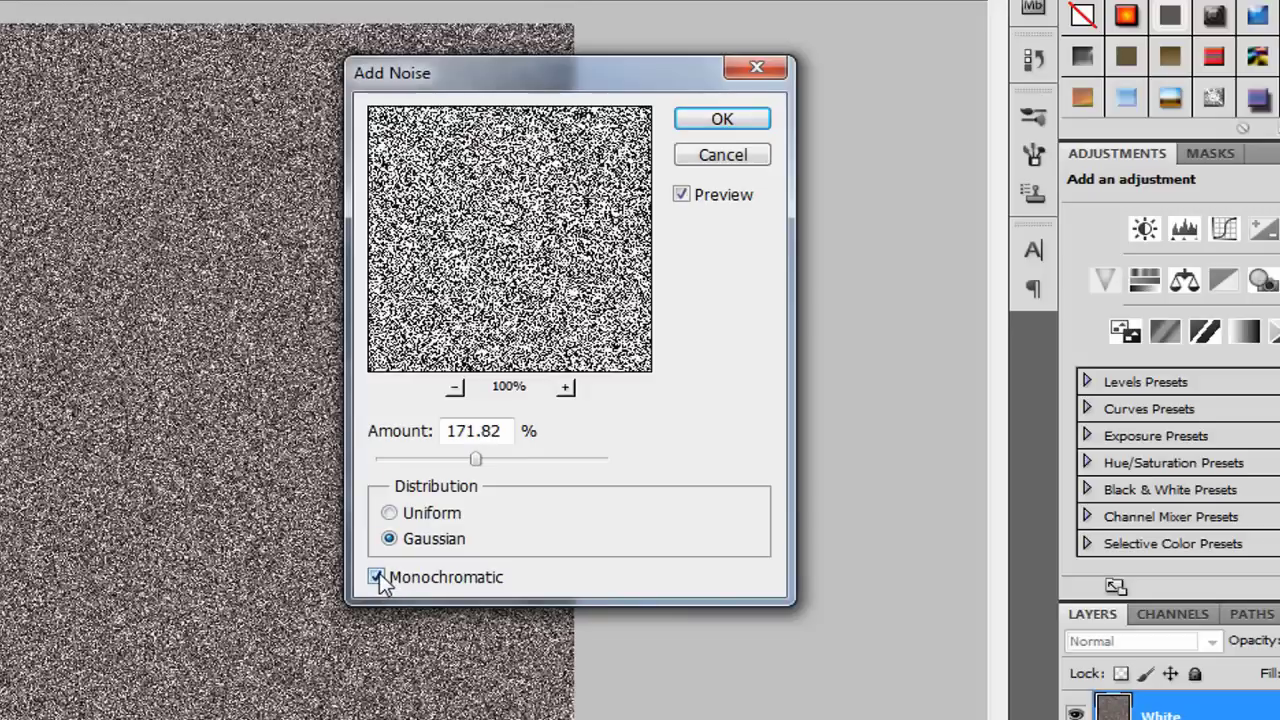
click(377, 577)
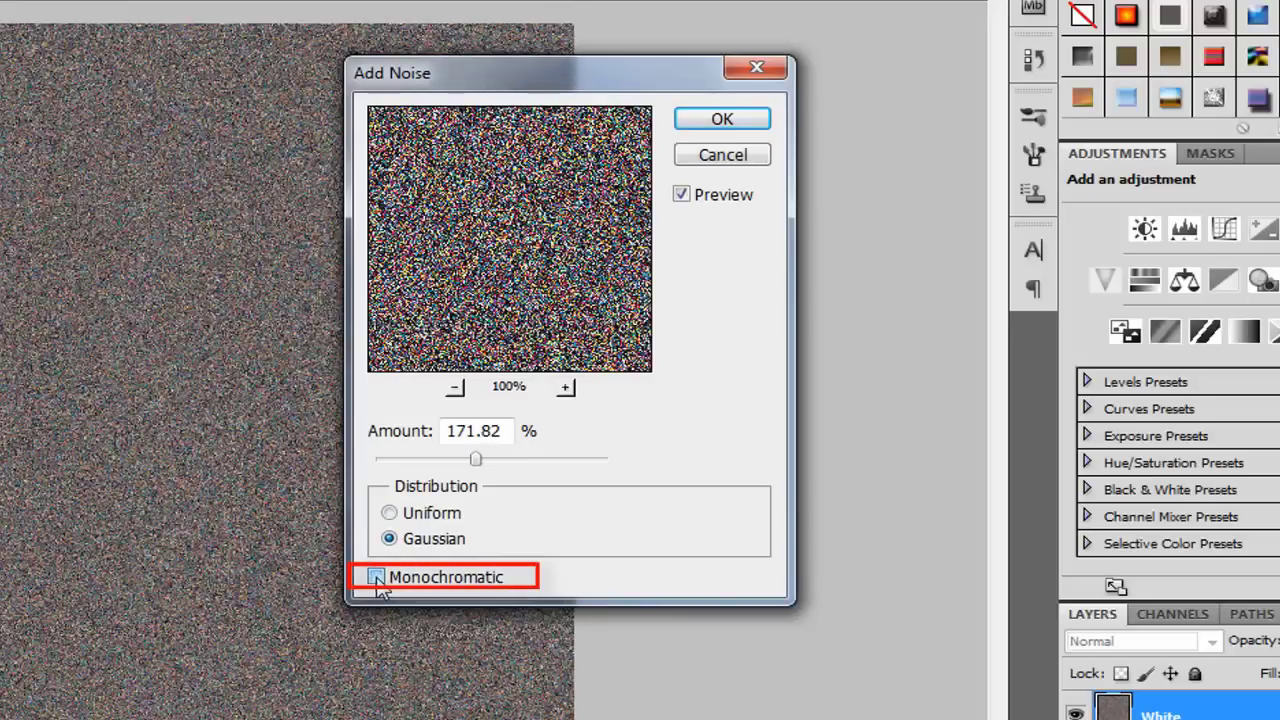
click(377, 577)
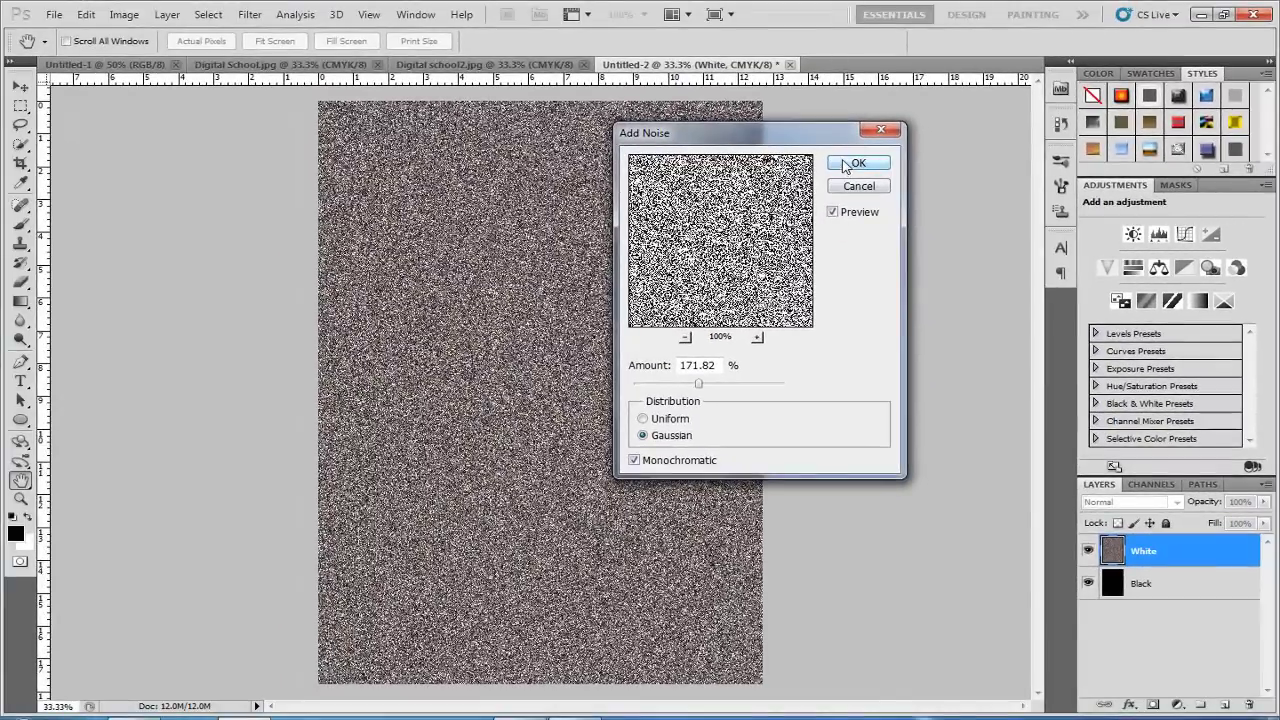
click(848, 166)
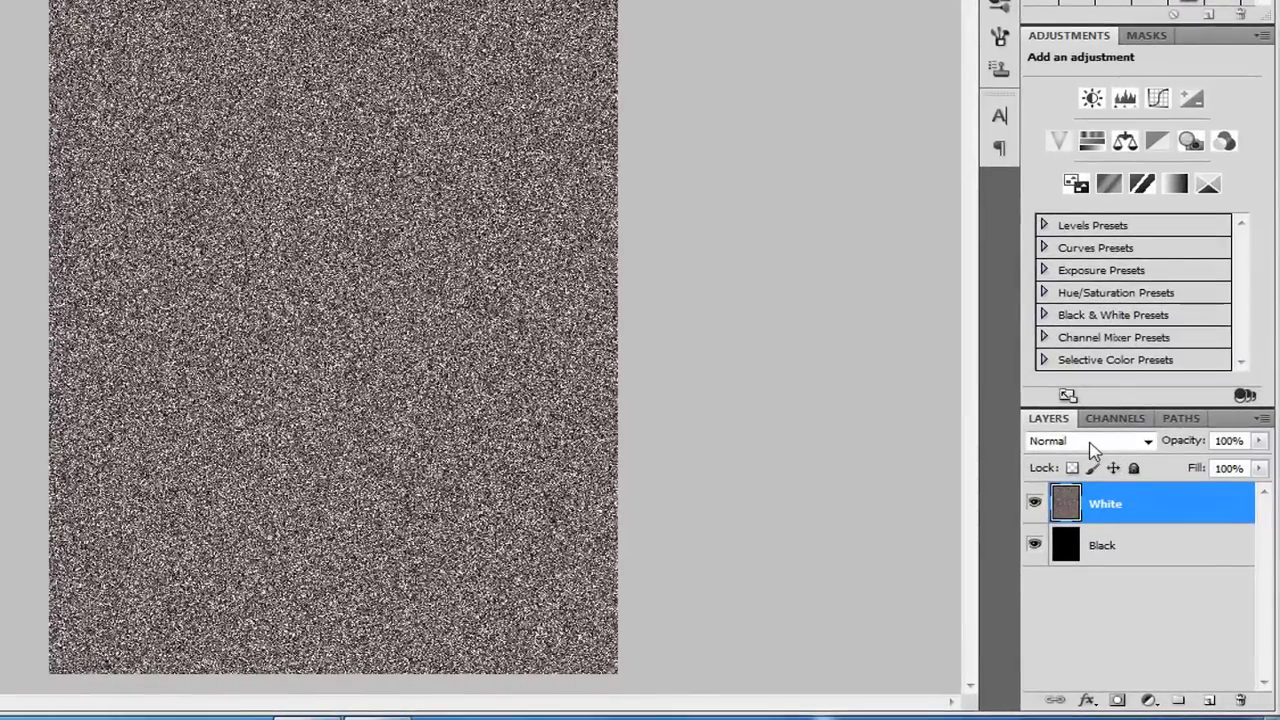
Set the noise layer to Overlay, inspect it zoomed in, and add empty Layer 1 above.
click(1090, 445)
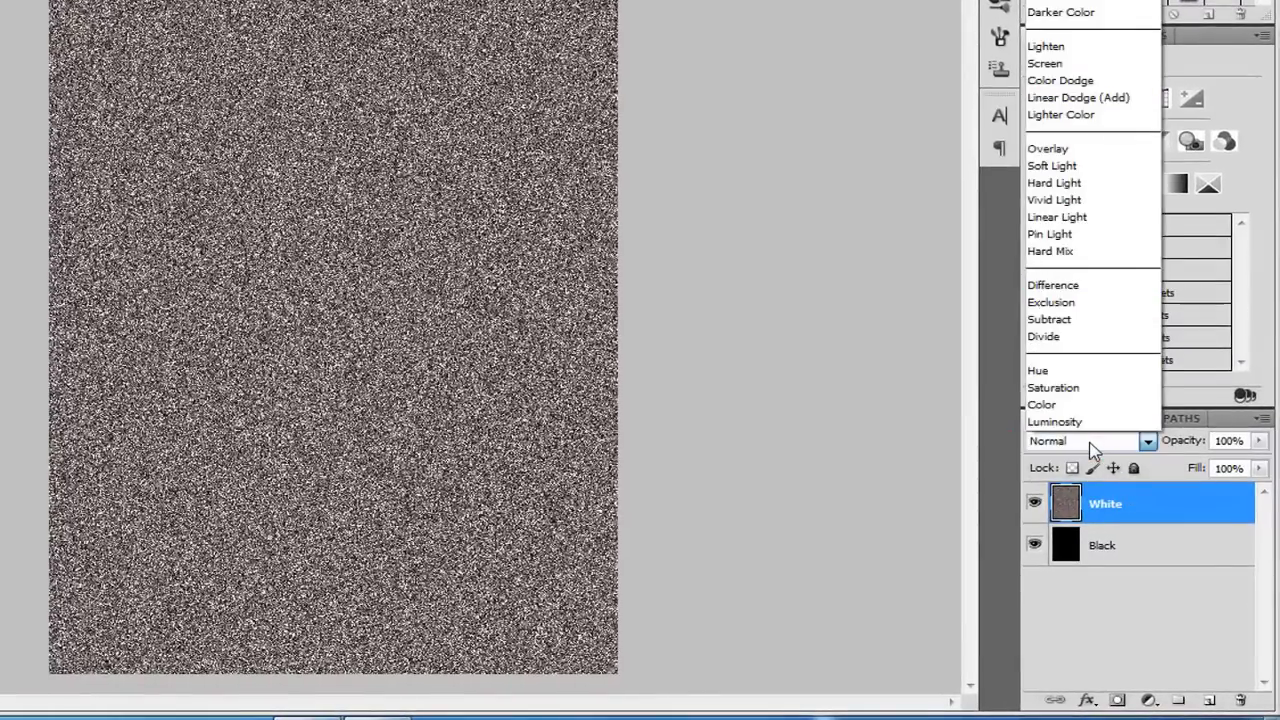
click(1038, 150)
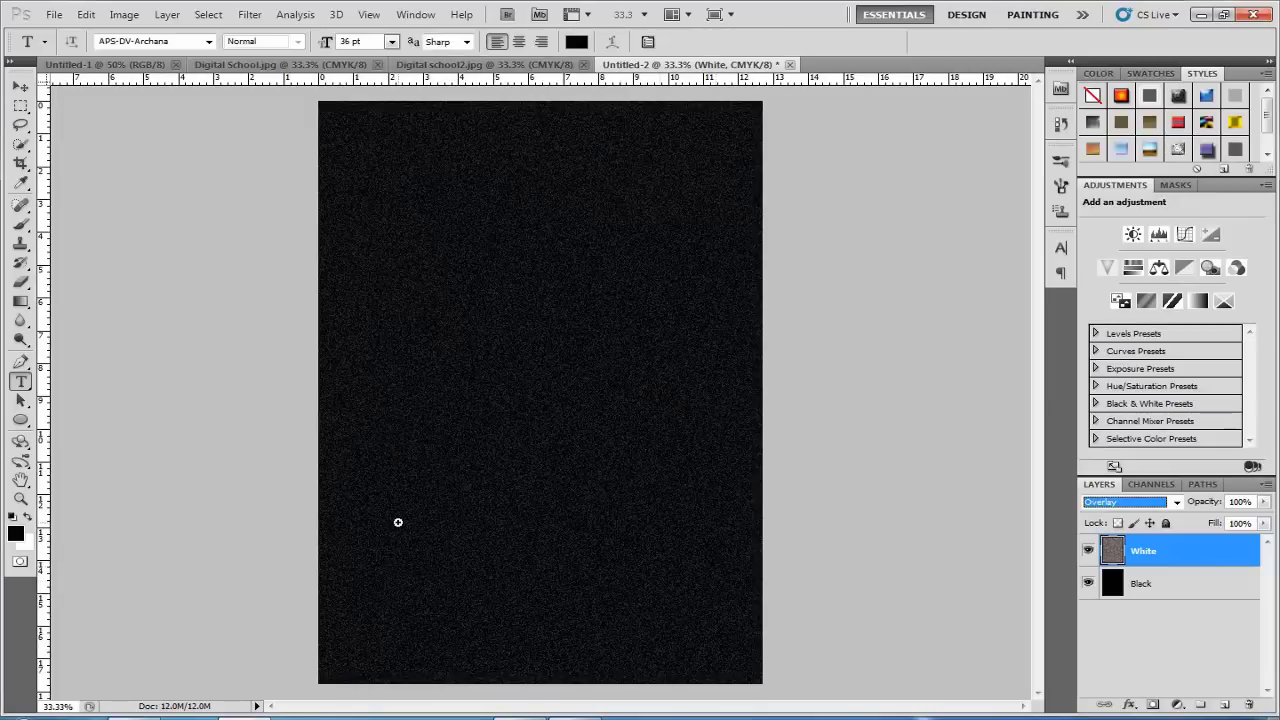
key(ctrl+plus)
key(ctrl+plus)
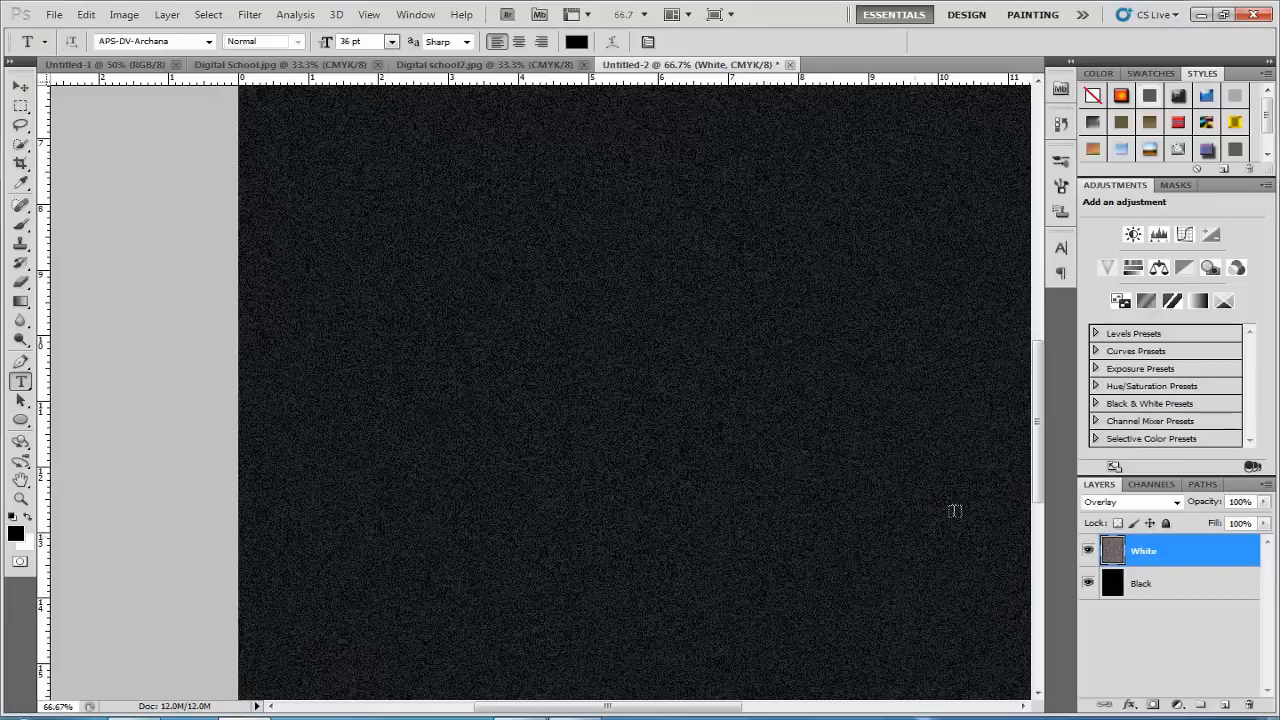
drag(1040, 457, 1051, 291)
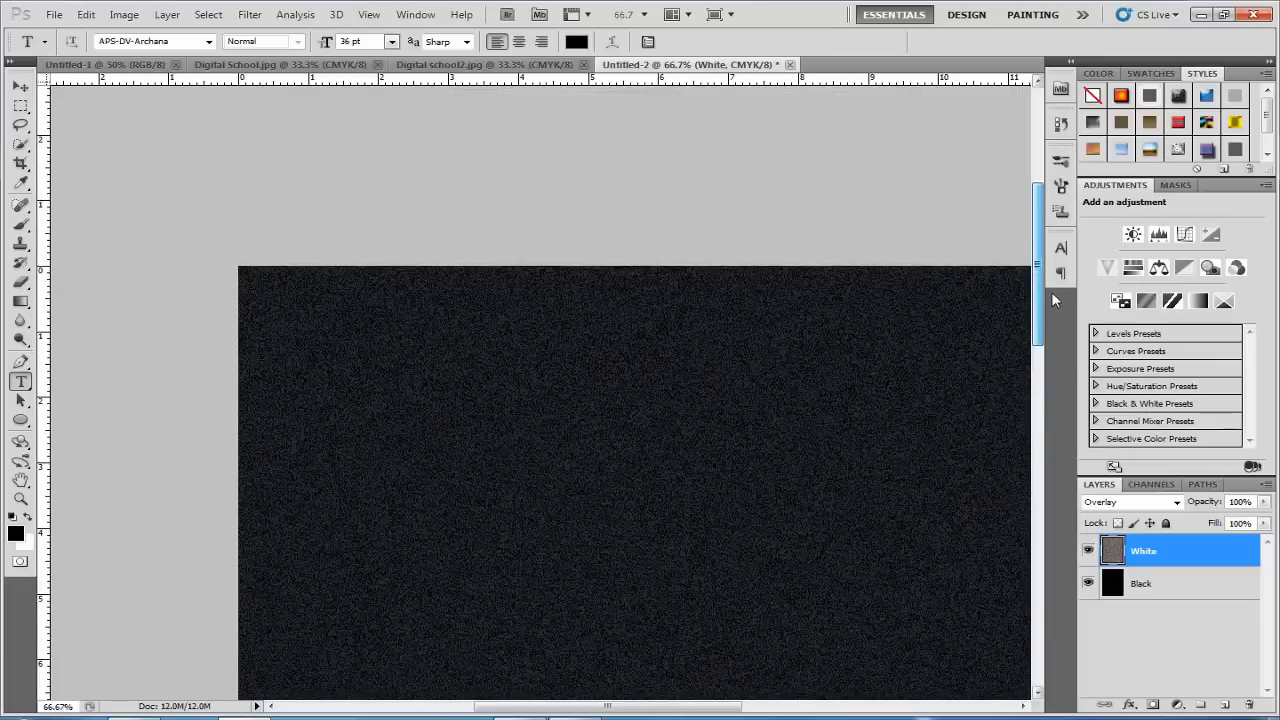
alt+click(660, 476)
alt+click(717, 491)
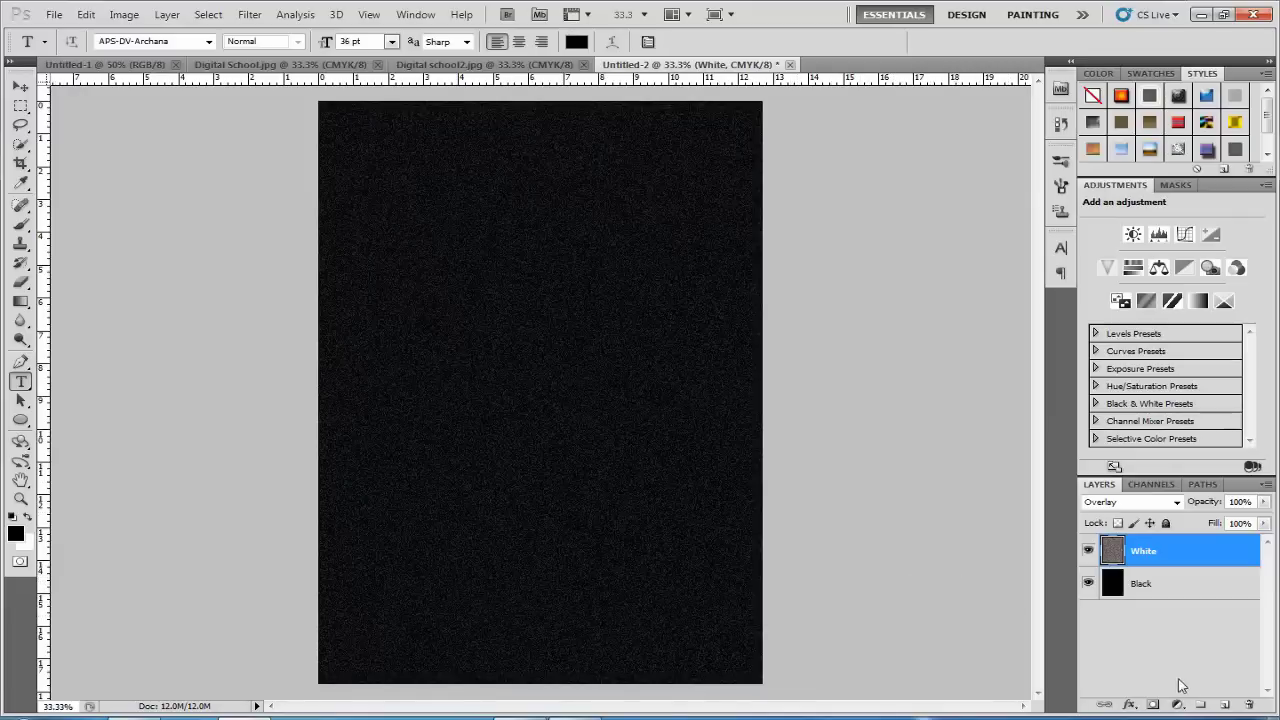
click(1222, 705)
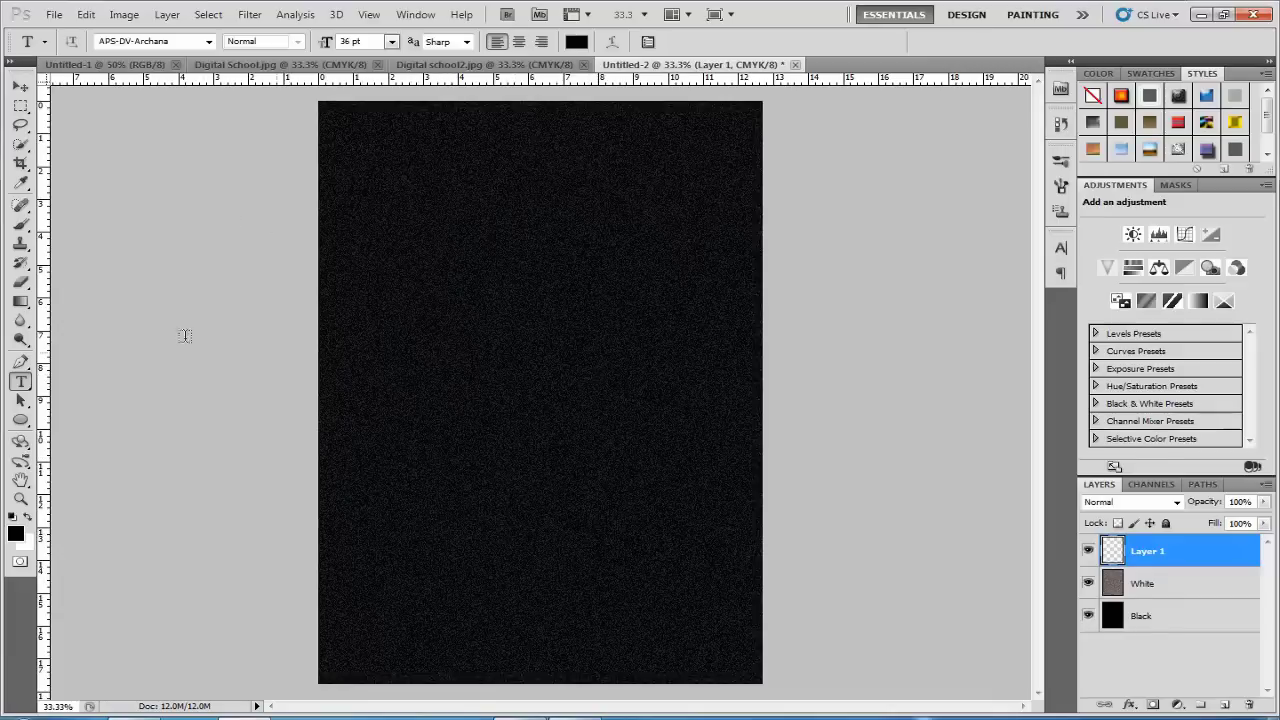
Choose the Brush tool with the 60 px textured preset, declining to load Natural Brushes 2.
click(21, 224)
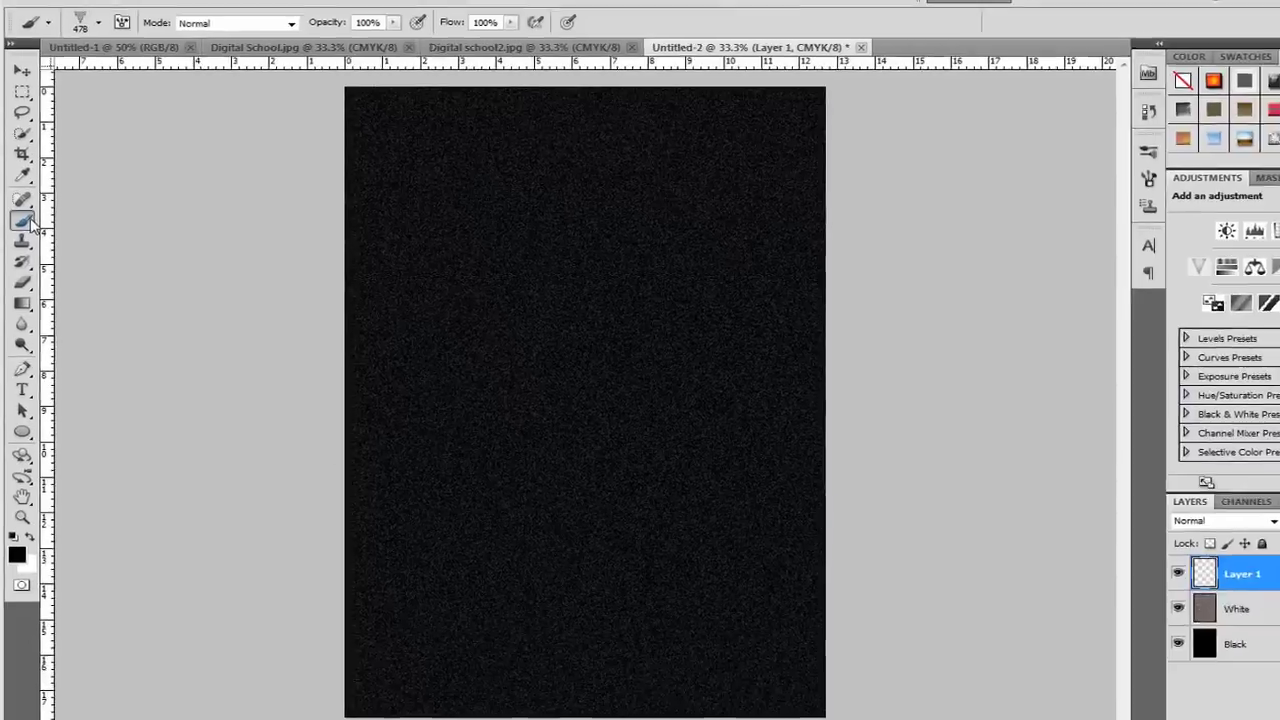
click(112, 52)
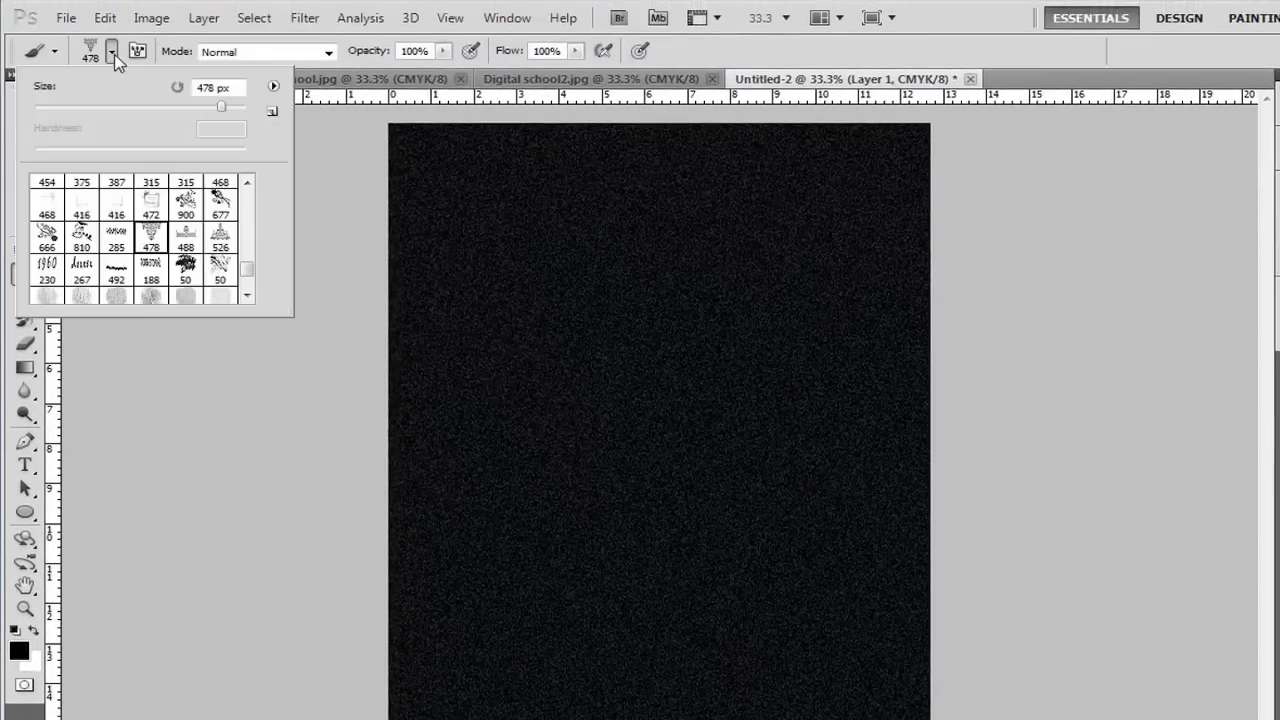
drag(248, 268, 248, 282)
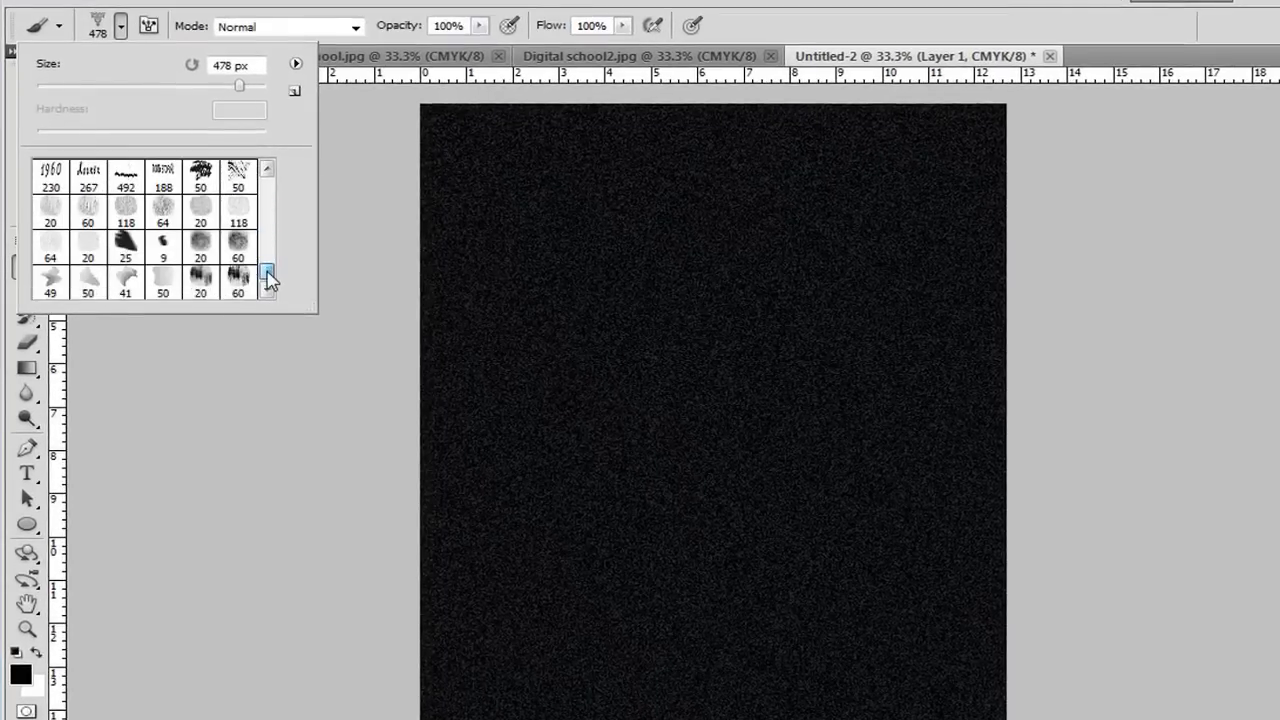
click(236, 247)
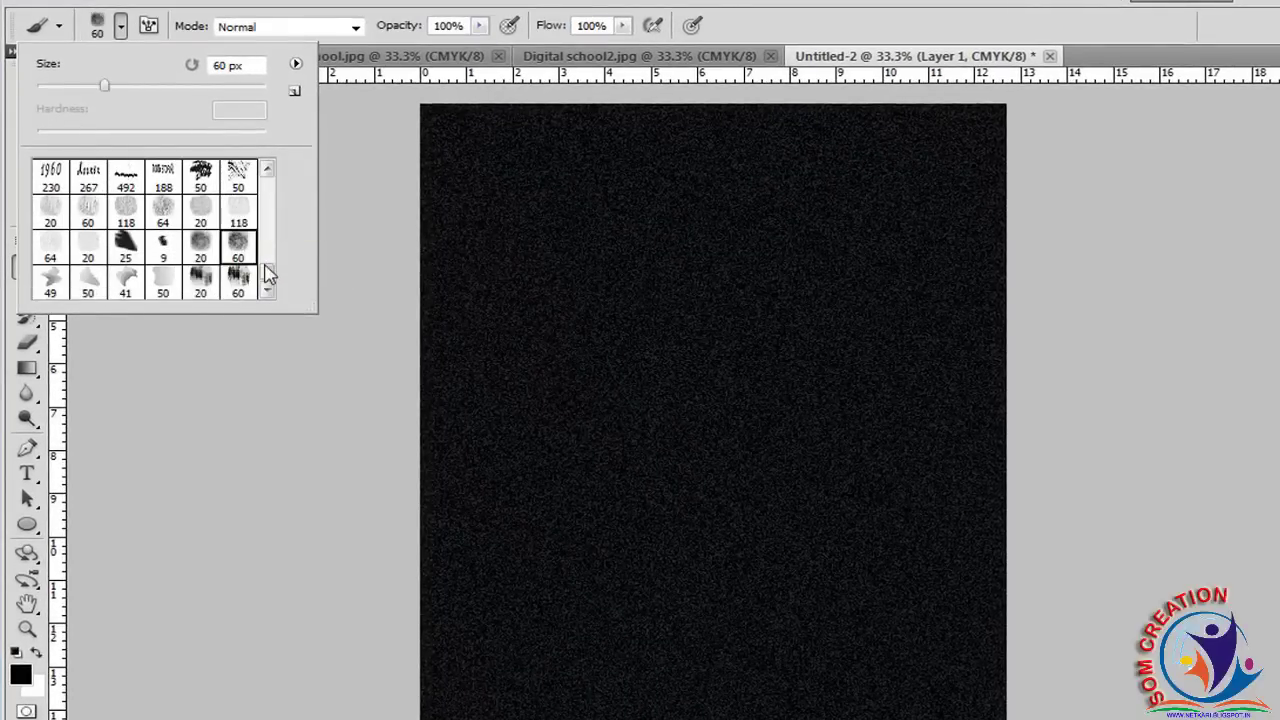
drag(266, 277, 274, 183)
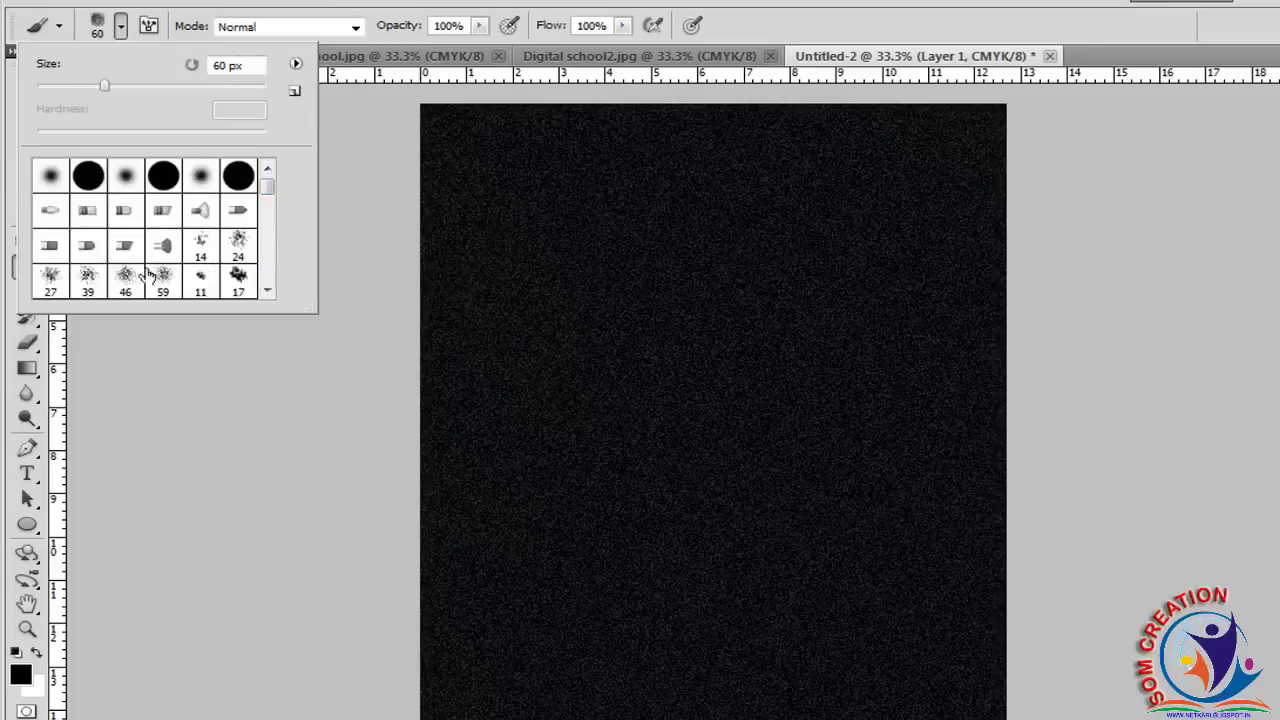
drag(269, 188, 268, 277)
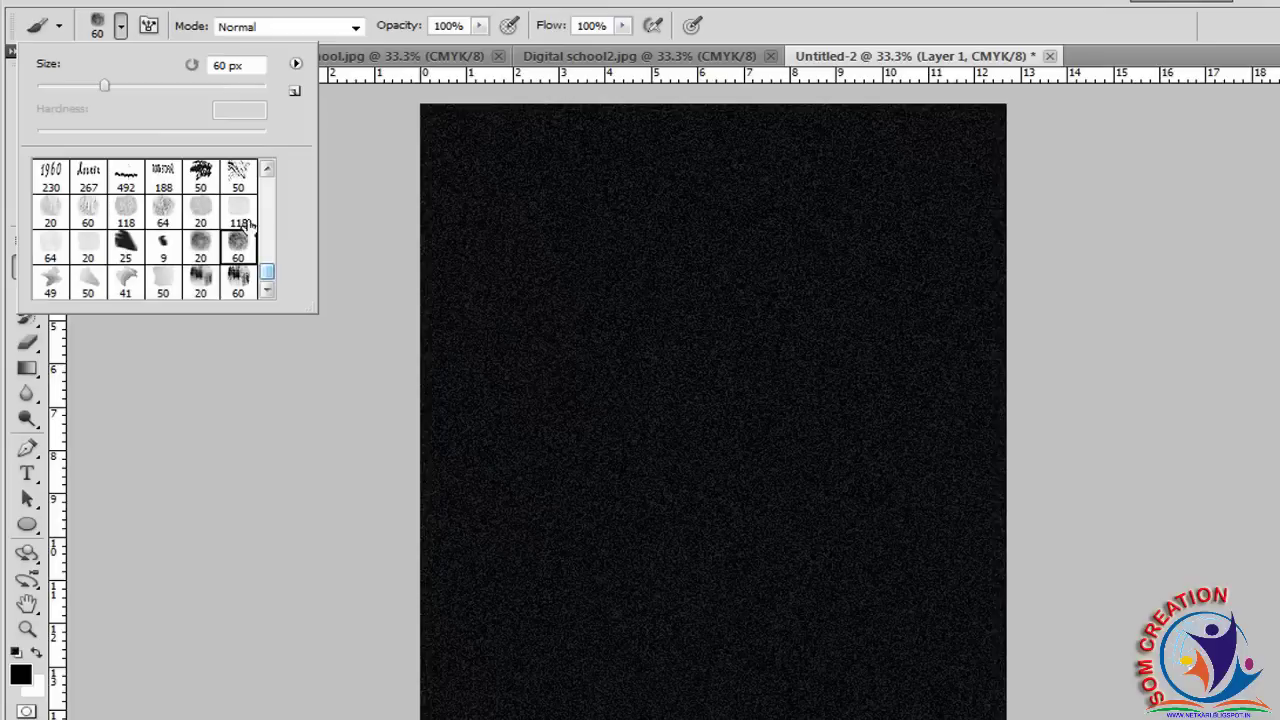
click(295, 65)
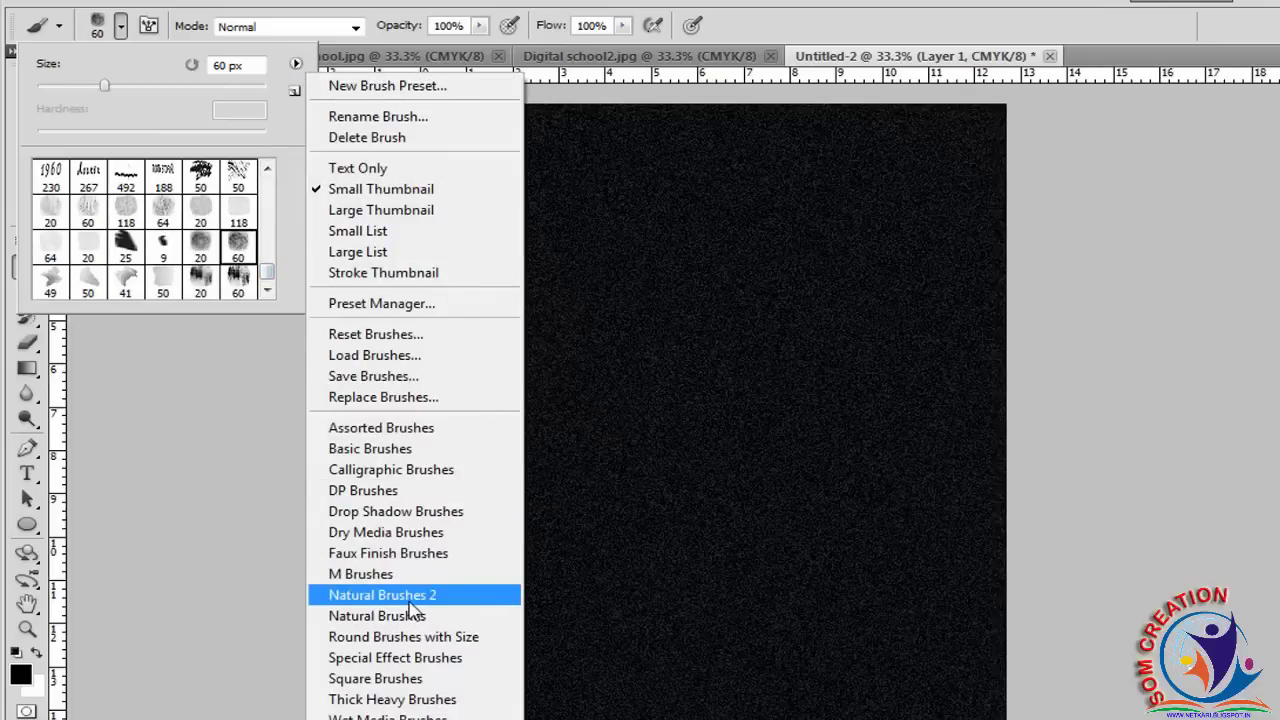
click(410, 598)
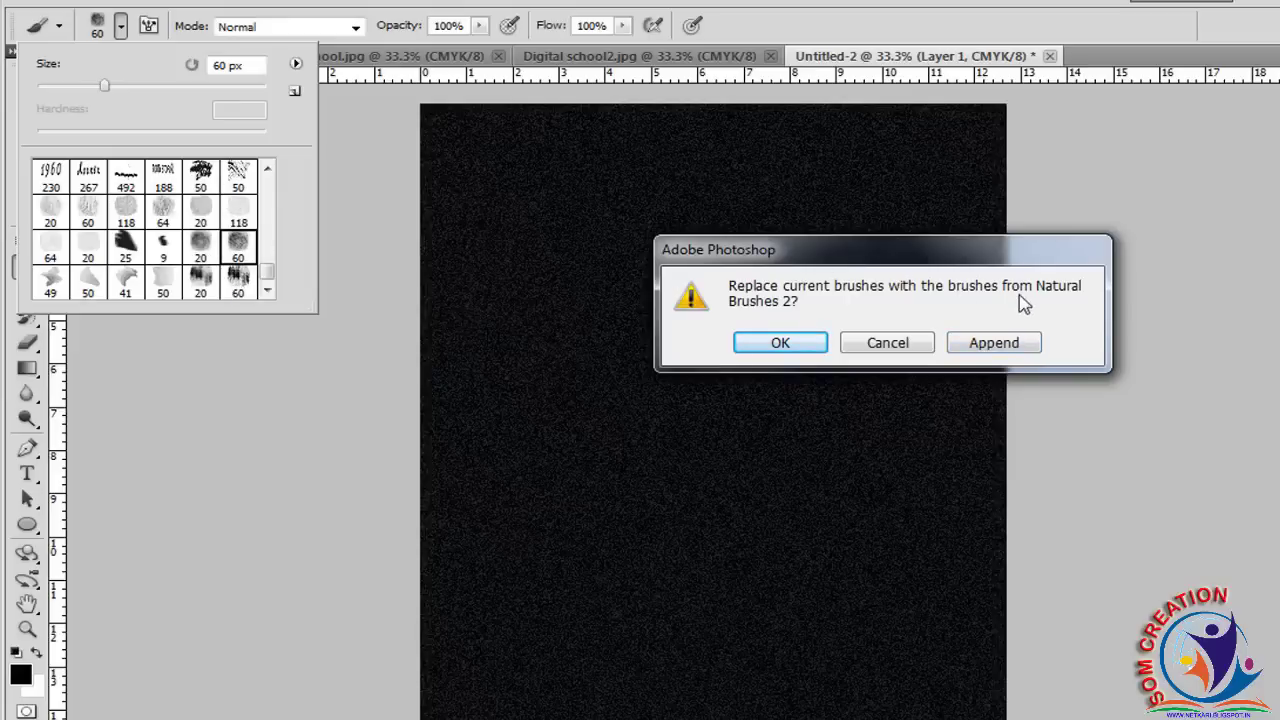
click(886, 345)
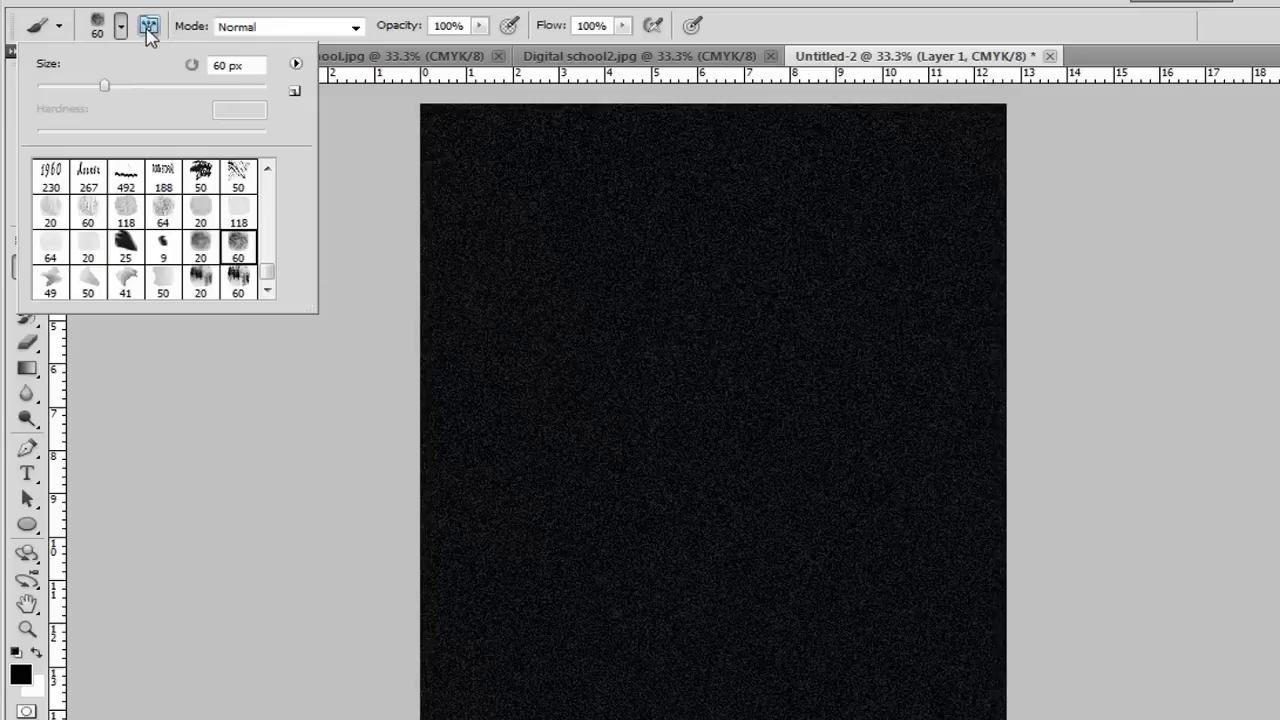
Give the 60 px brush Shape Dynamics: Fade size and angle jitter, roundness jitter, 18° tip angle.
click(148, 30)
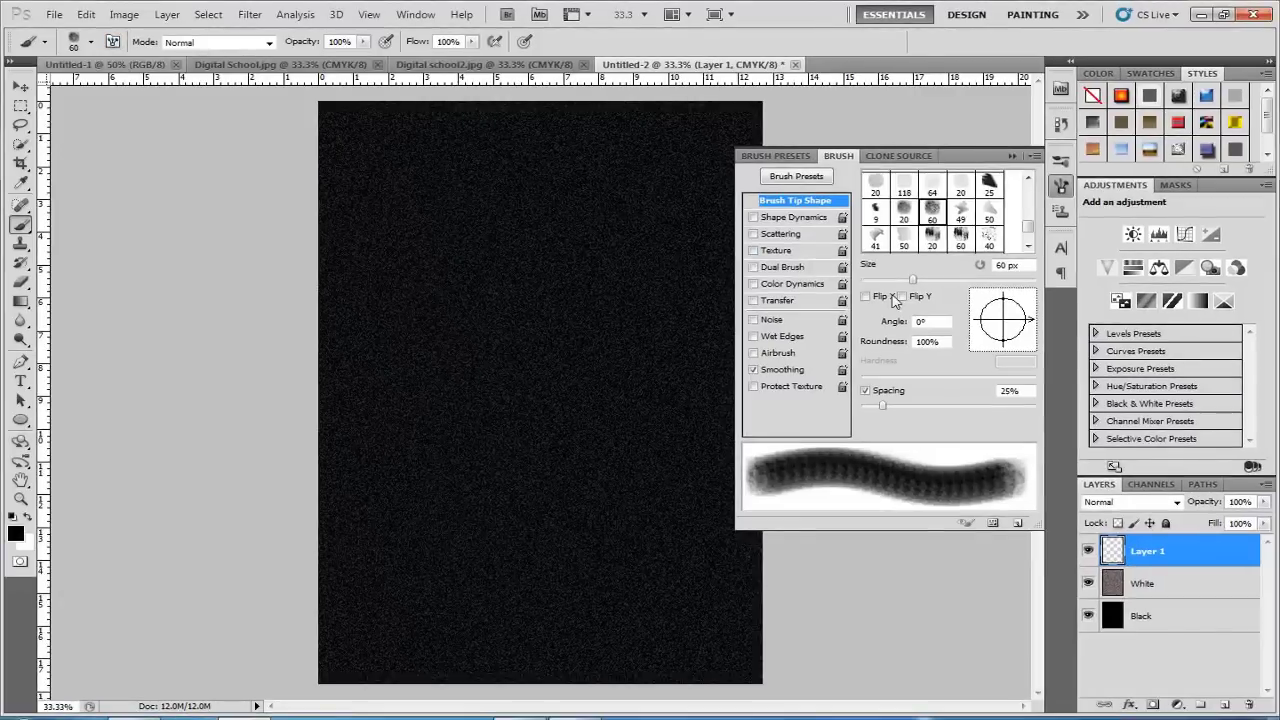
click(770, 220)
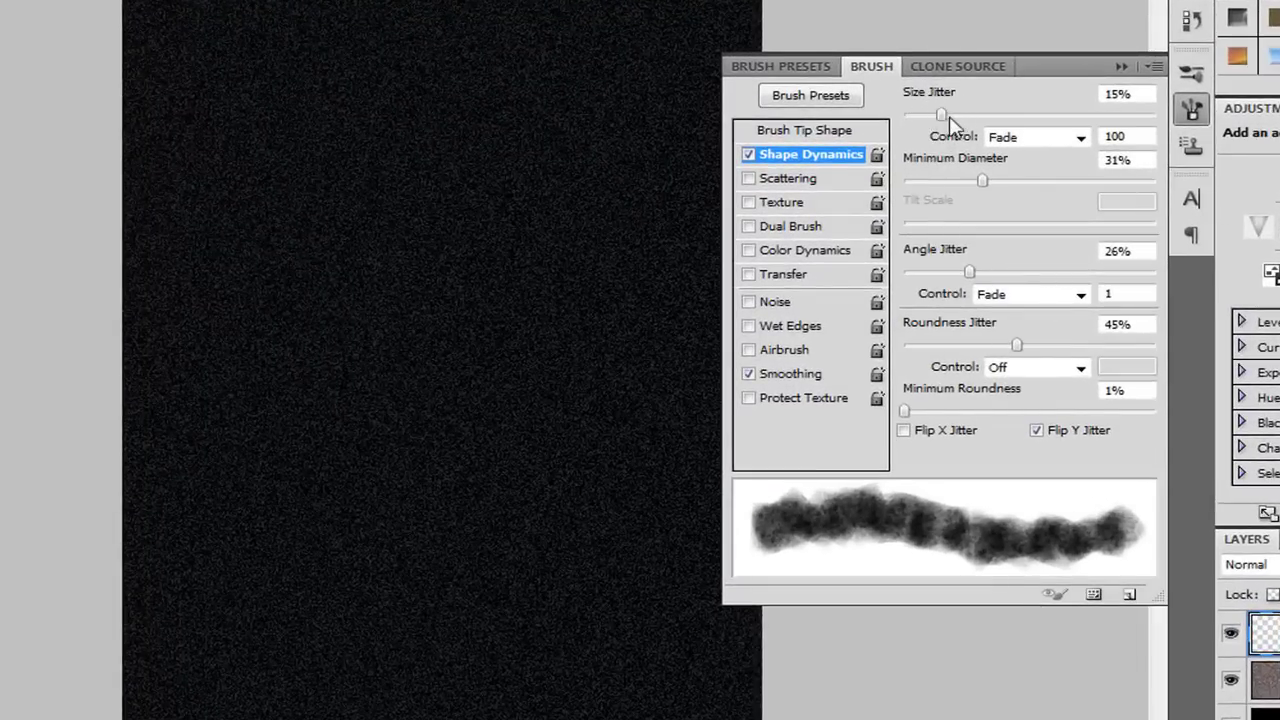
click(1082, 138)
click(1115, 136)
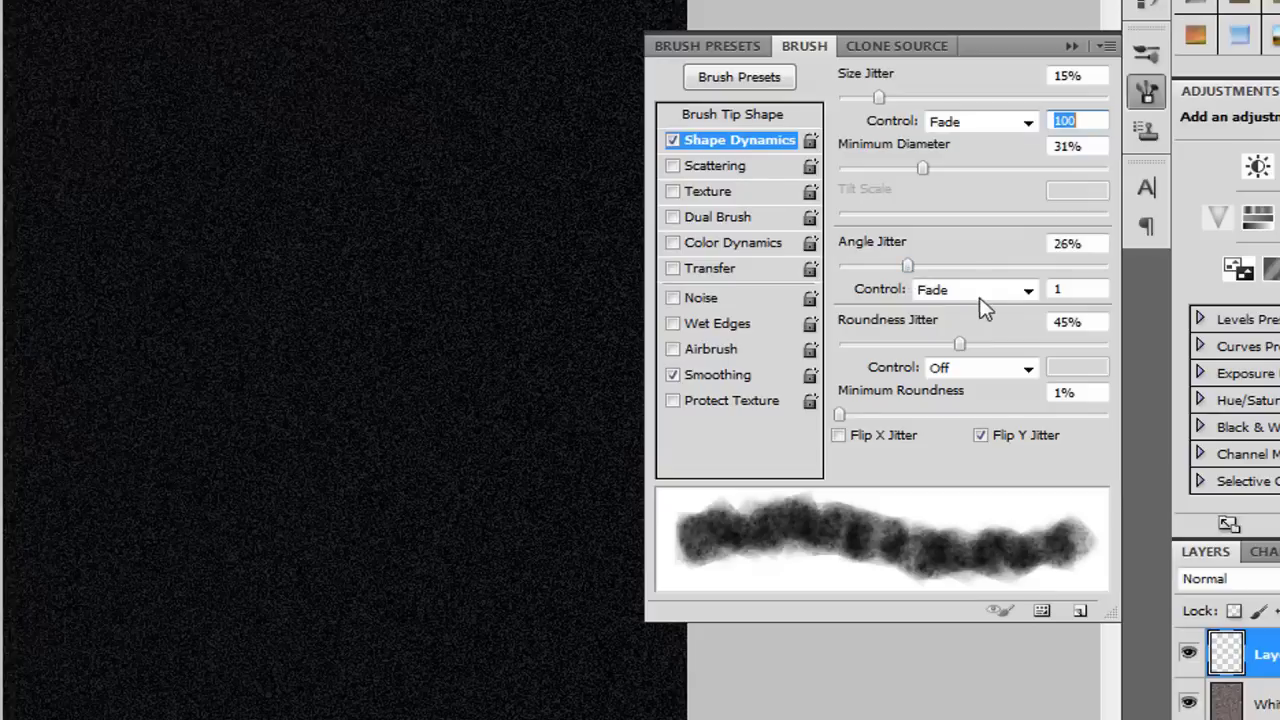
click(1026, 291)
click(1025, 291)
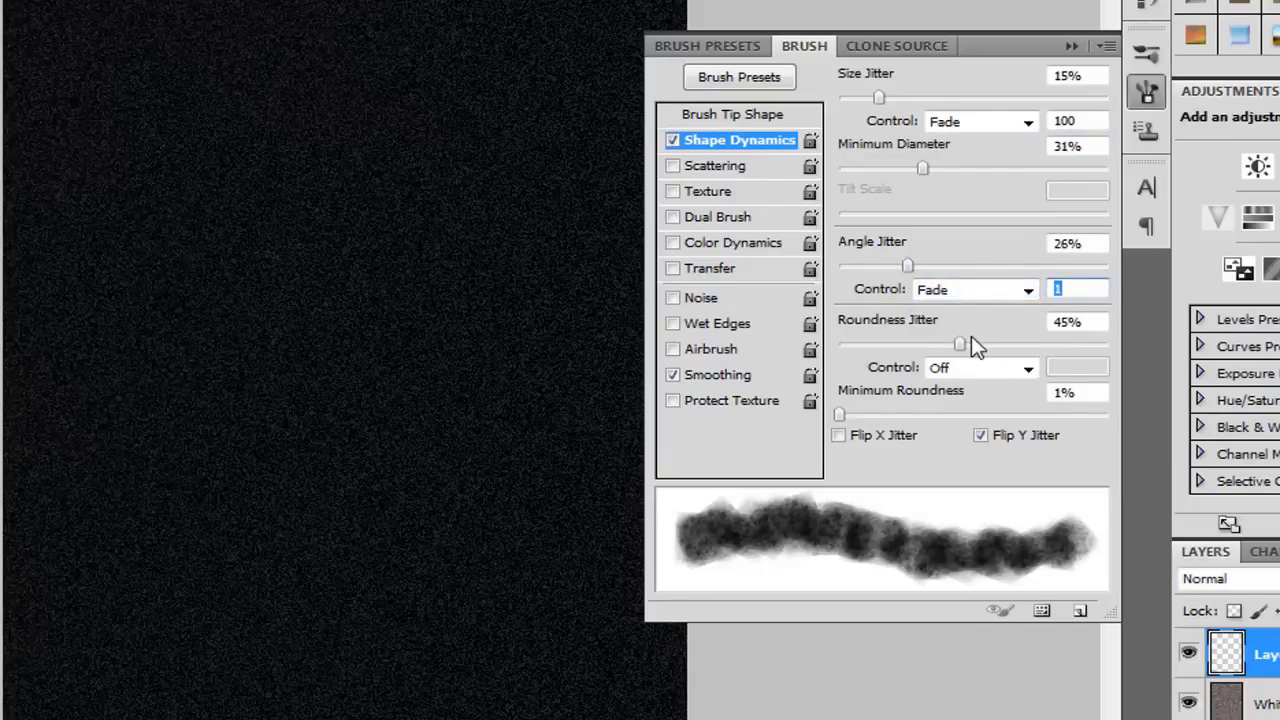
drag(963, 344, 960, 347)
click(760, 116)
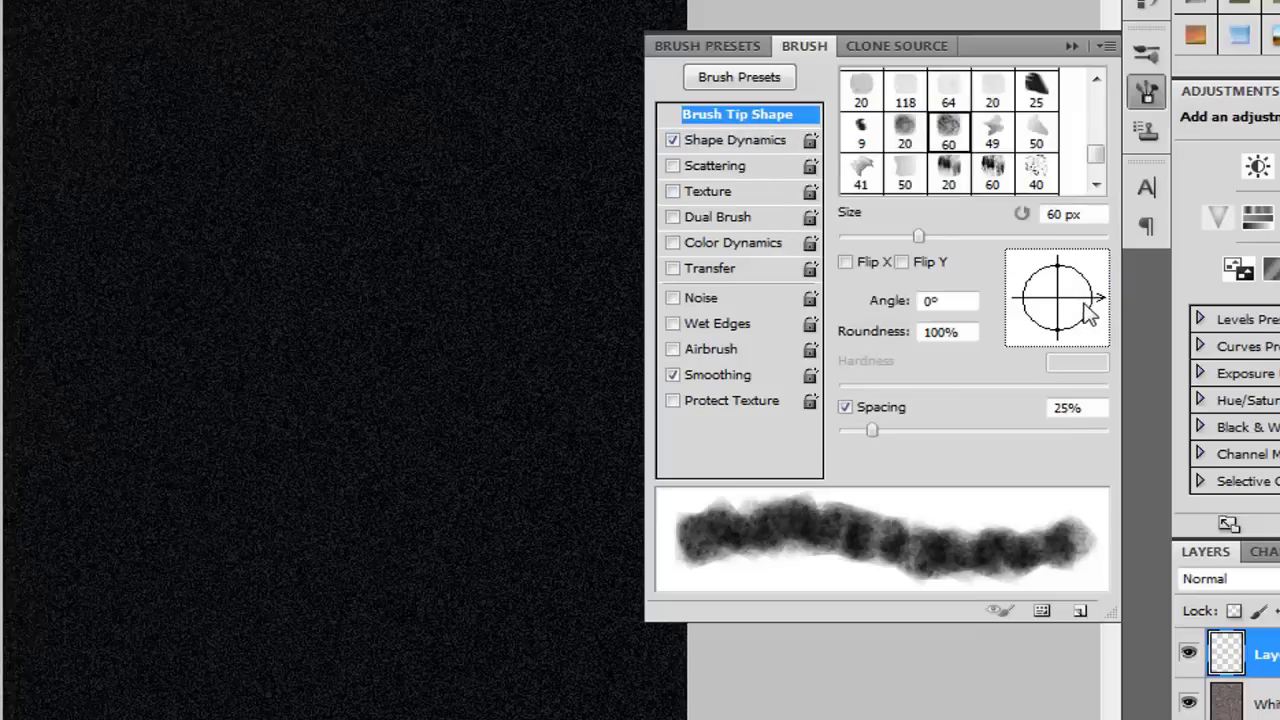
drag(1092, 310, 1091, 293)
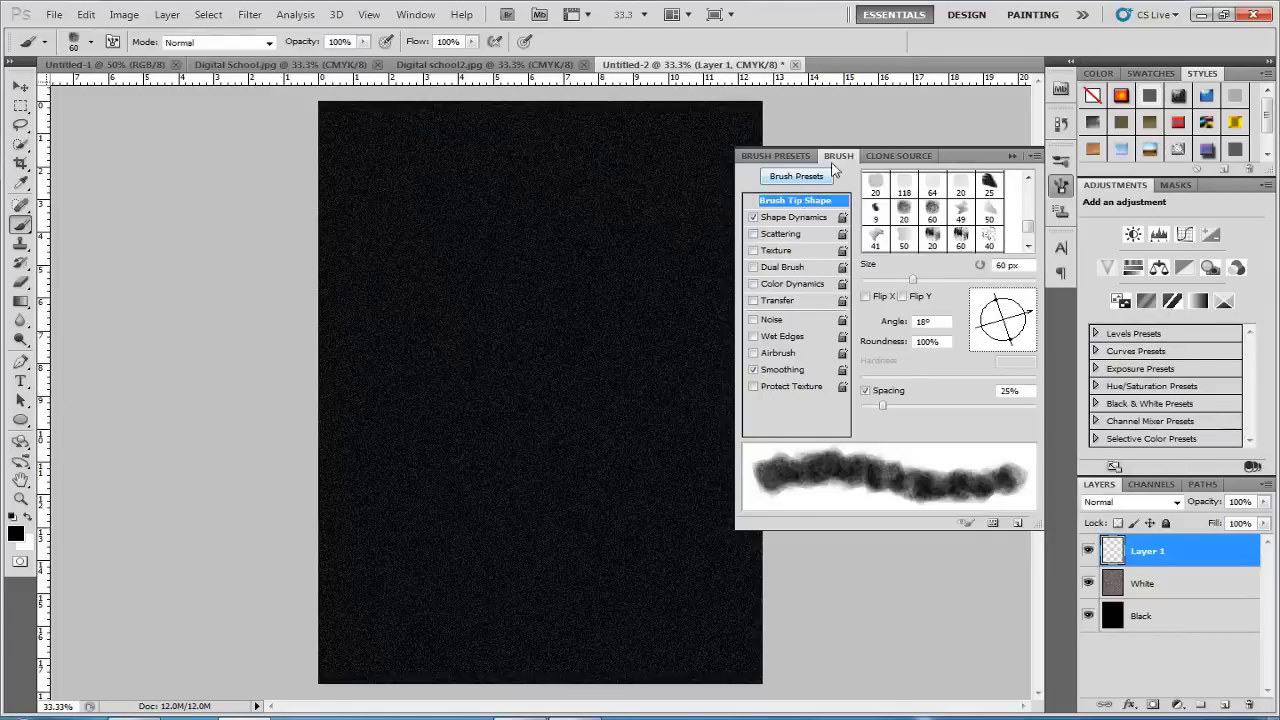
click(1010, 156)
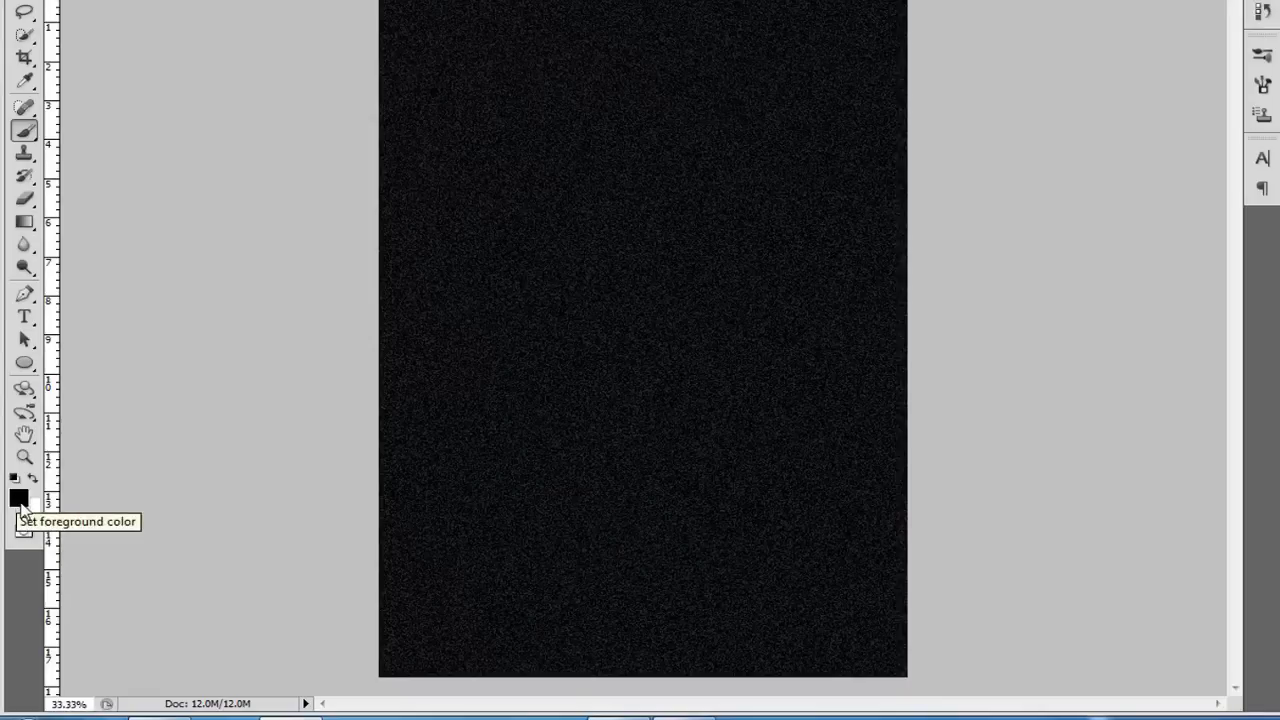
With white foreground and an 800 px brush, paint cloudy strokes across most of Layer 1.
key(x)
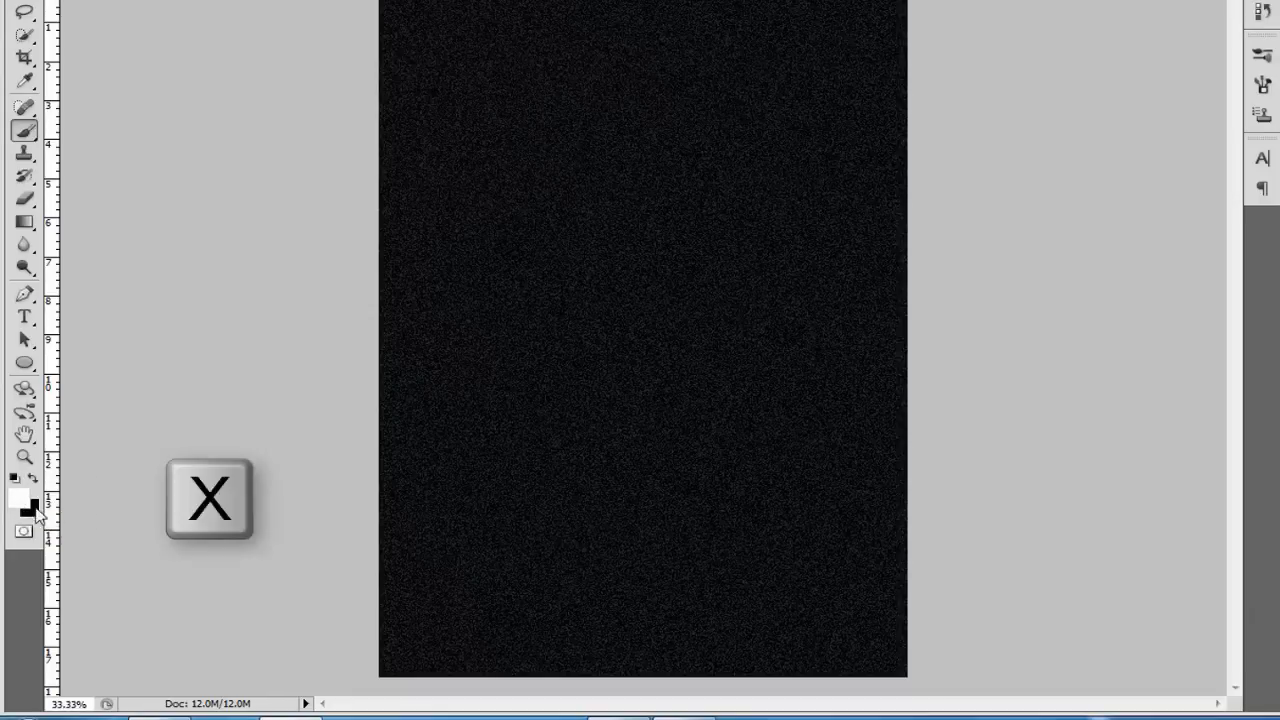
key(x)
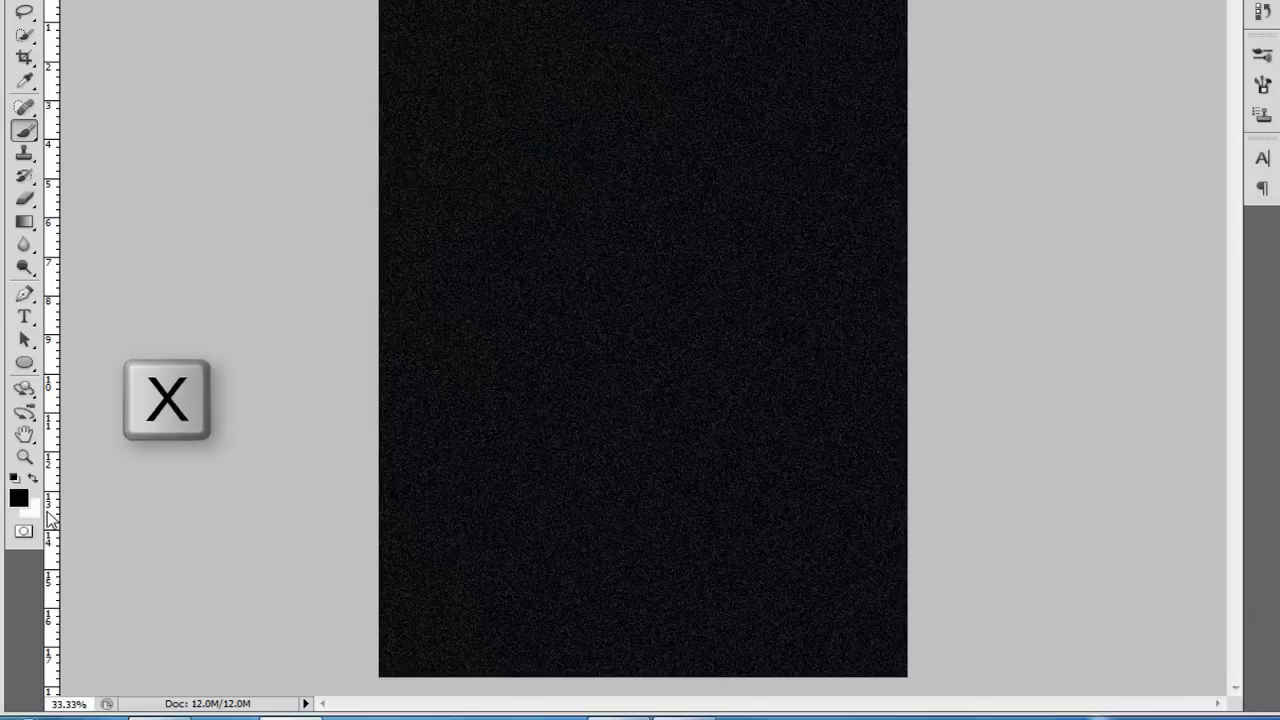
key(x)
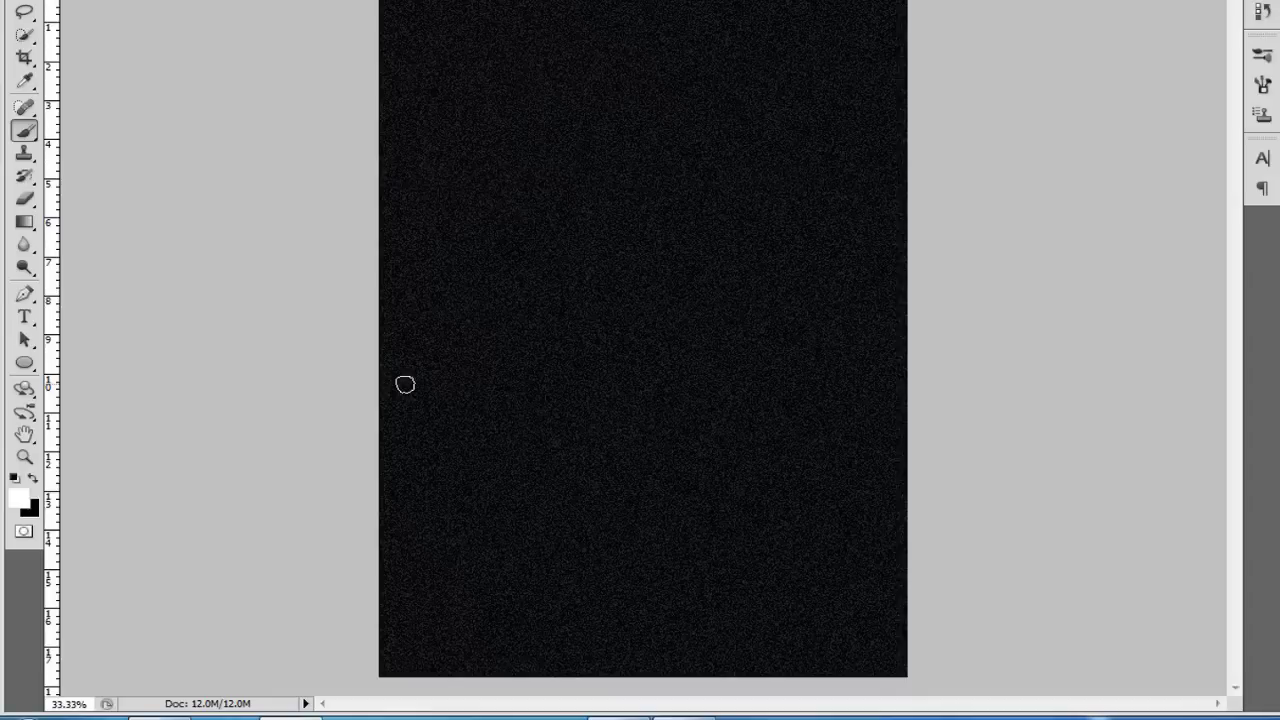
key(bracketright)
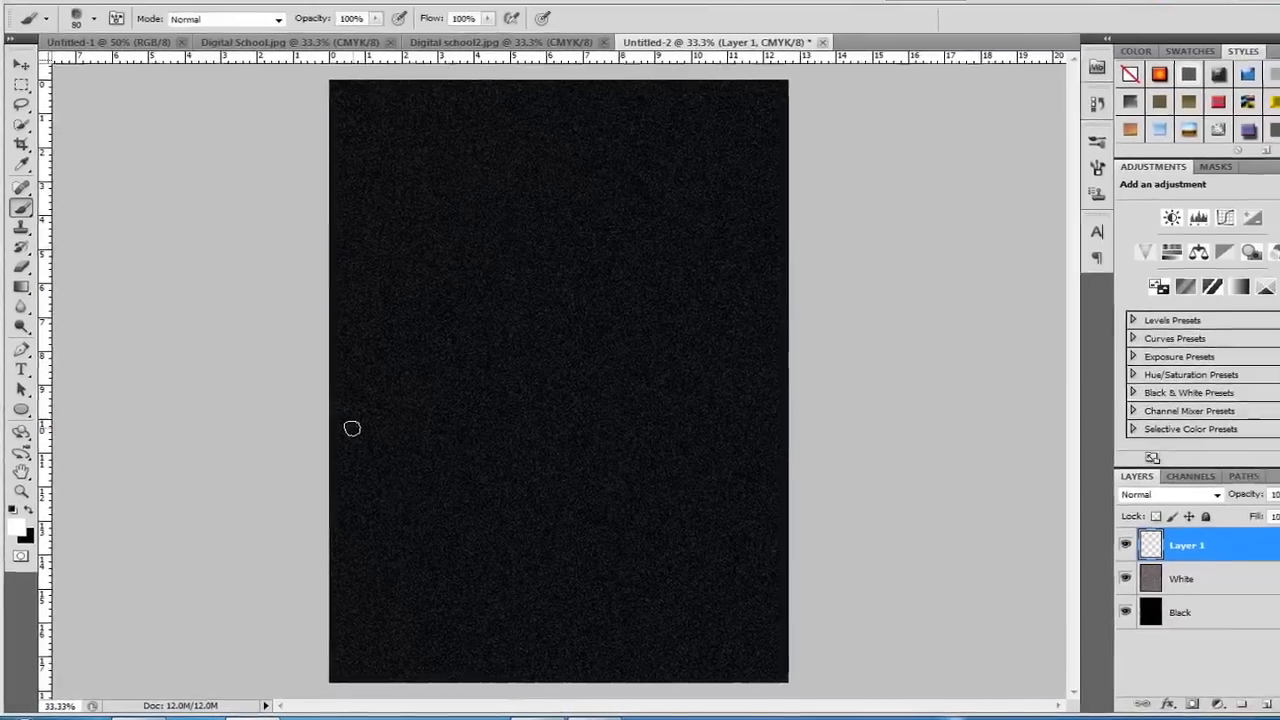
key(bracketright)
key(bracketright)
key(bracketright)
key(bracketright)
key(bracketright)
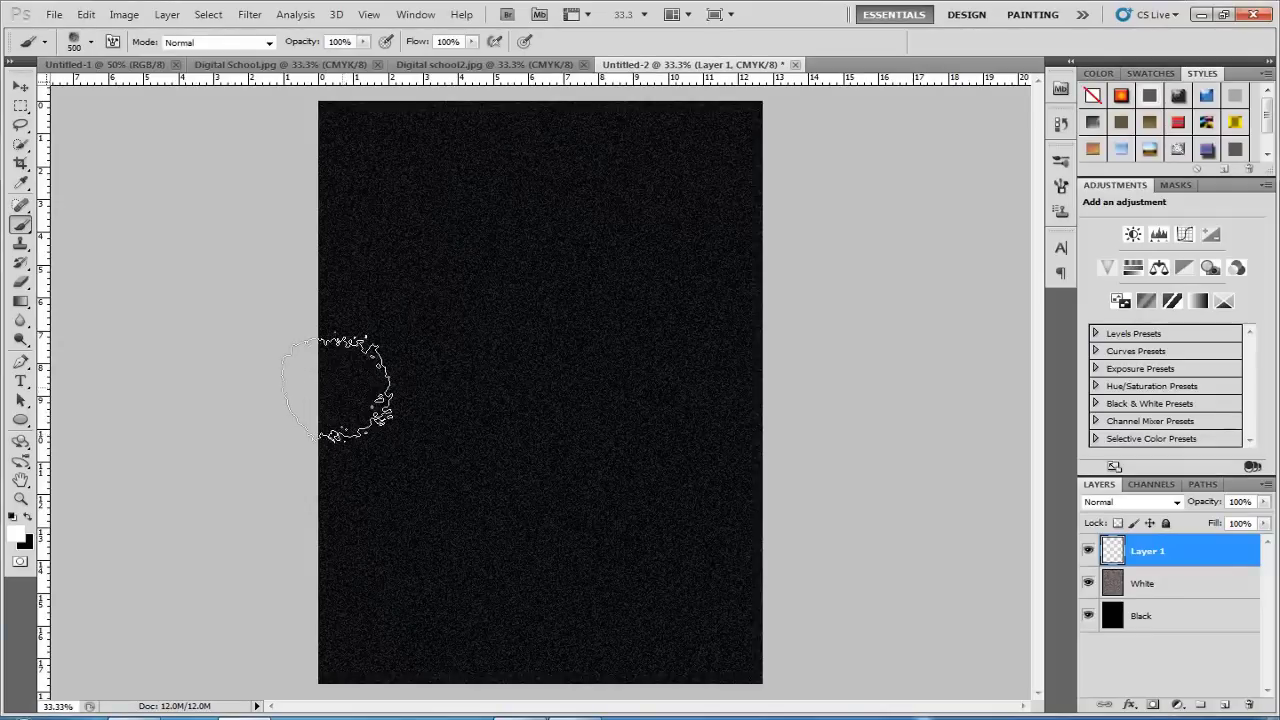
key(bracketright)
key(bracketright)
key(bracketright)
key(bracketright)
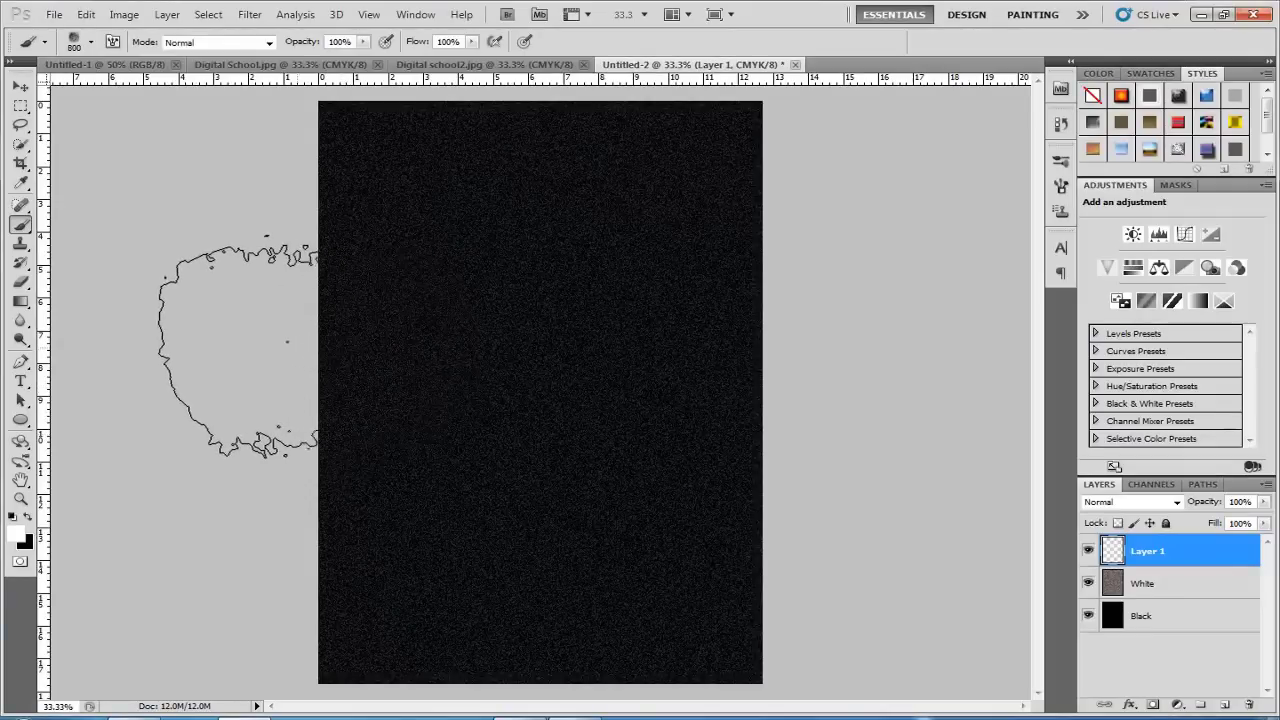
mouse_move(250, 360)
mouse_down()
mouse_move(700, 260)
mouse_move(389, 189)
mouse_up()
mouse_move(578, 143)
mouse_down()
mouse_move(690, 190)
mouse_move(735, 320)
mouse_move(700, 450)
mouse_move(378, 458)
mouse_move(657, 428)
mouse_move(400, 657)
mouse_move(543, 600)
mouse_move(822, 549)
mouse_move(543, 557)
mouse_move(586, 486)
mouse_move(448, 592)
mouse_move(493, 600)
mouse_move(543, 680)
mouse_move(694, 363)
mouse_move(671, 571)
mouse_move(770, 608)
mouse_up()
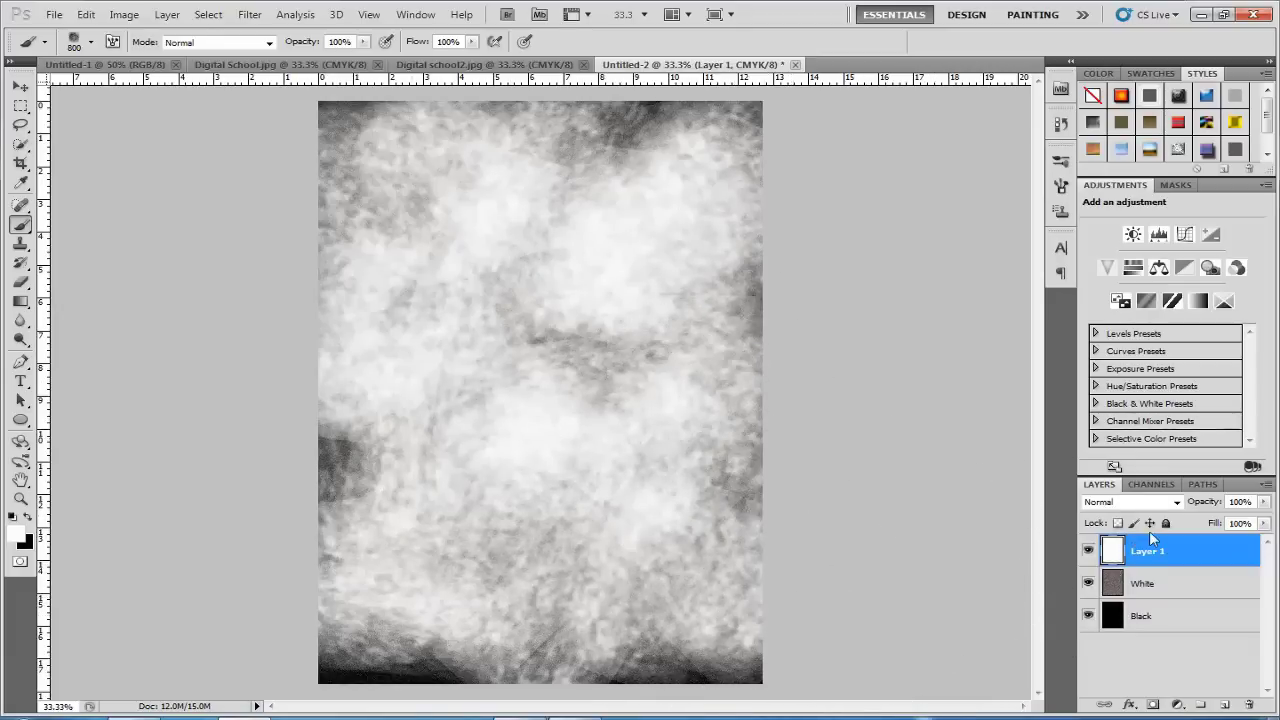
Blend Layer 1 in Soft Light, then compare against the Digital School.jpg reference.
click(20, 87)
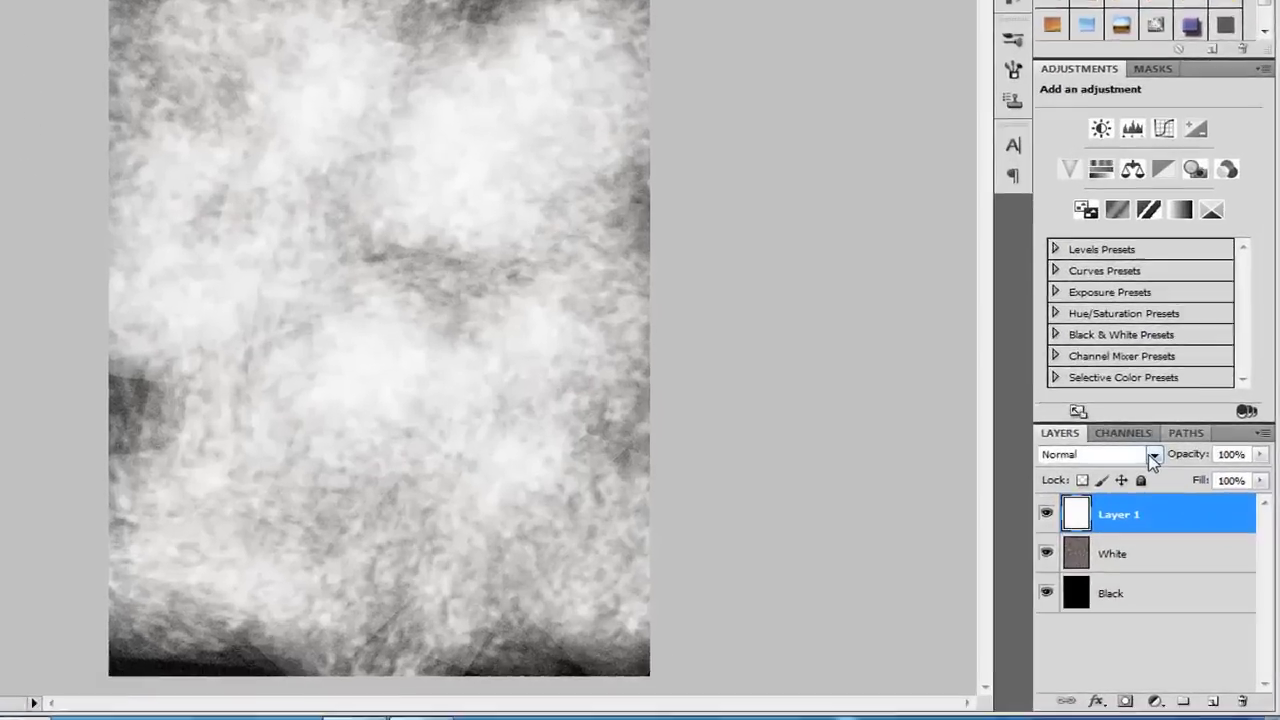
click(1177, 502)
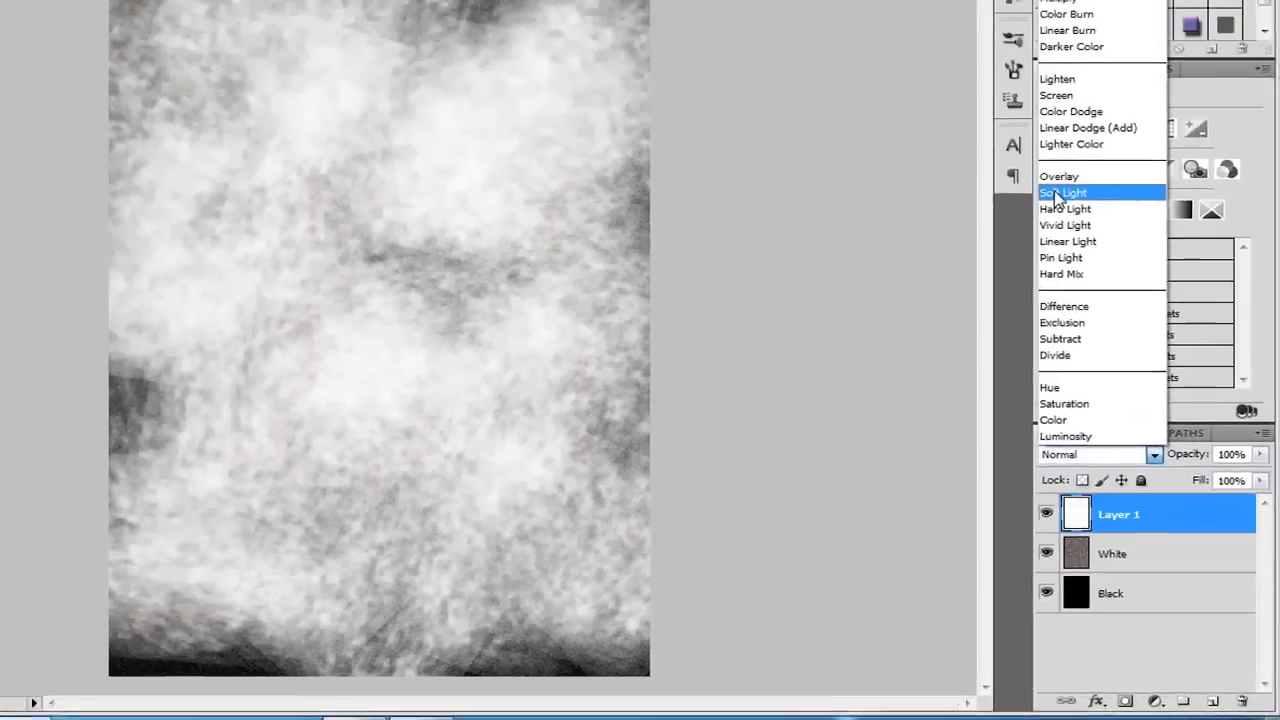
click(1040, 70)
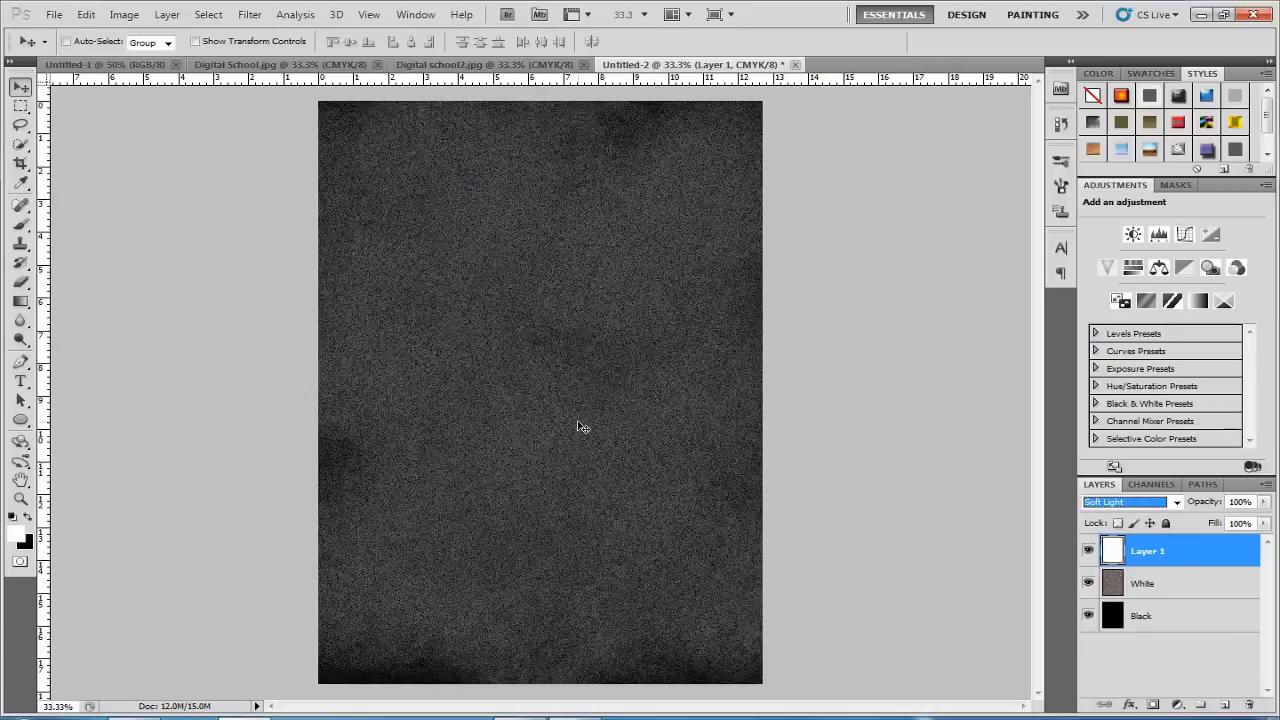
click(277, 65)
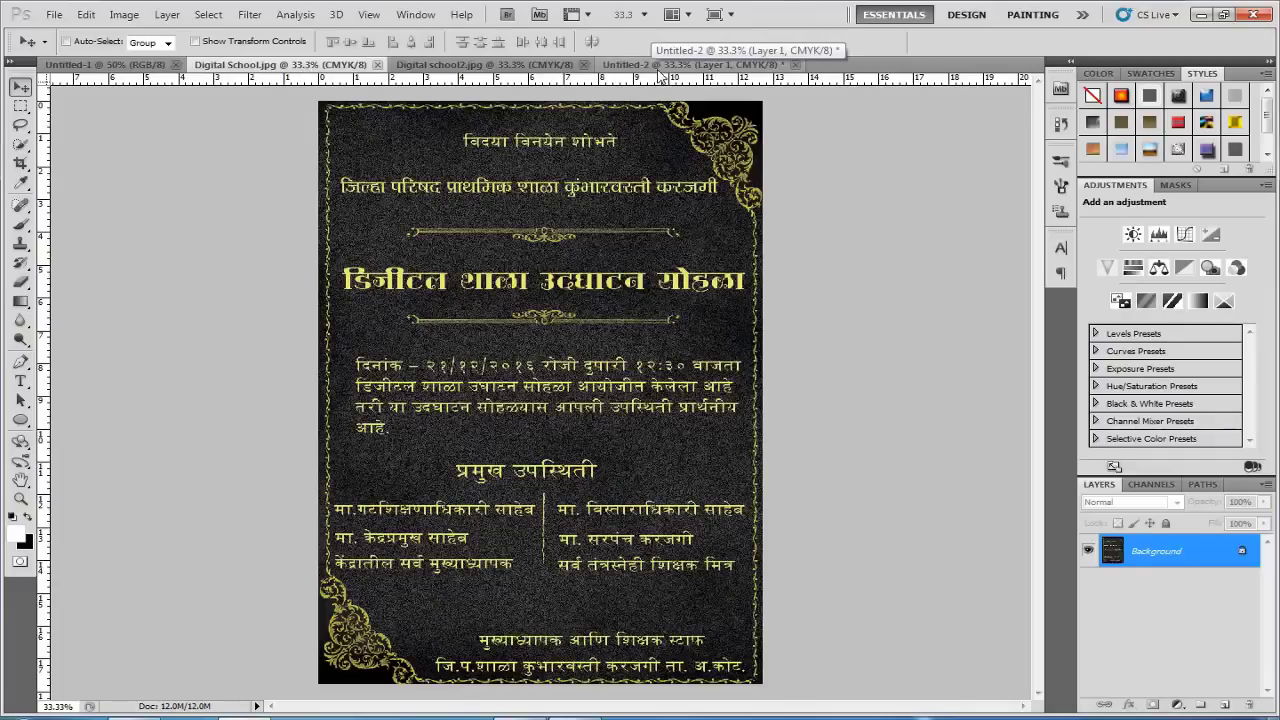
click(660, 70)
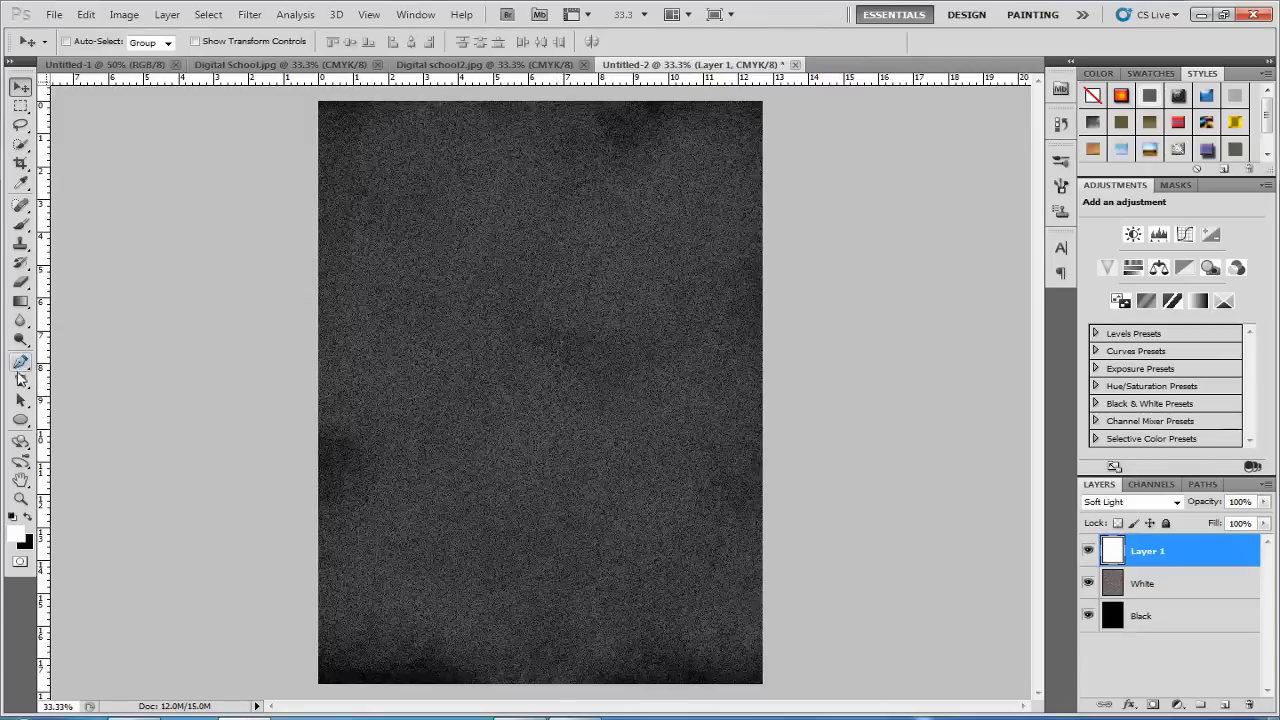
Choose the Brush tool and load the 478 px ornament flourish brush from the presets.
click(20, 338)
click(22, 225)
click(22, 225)
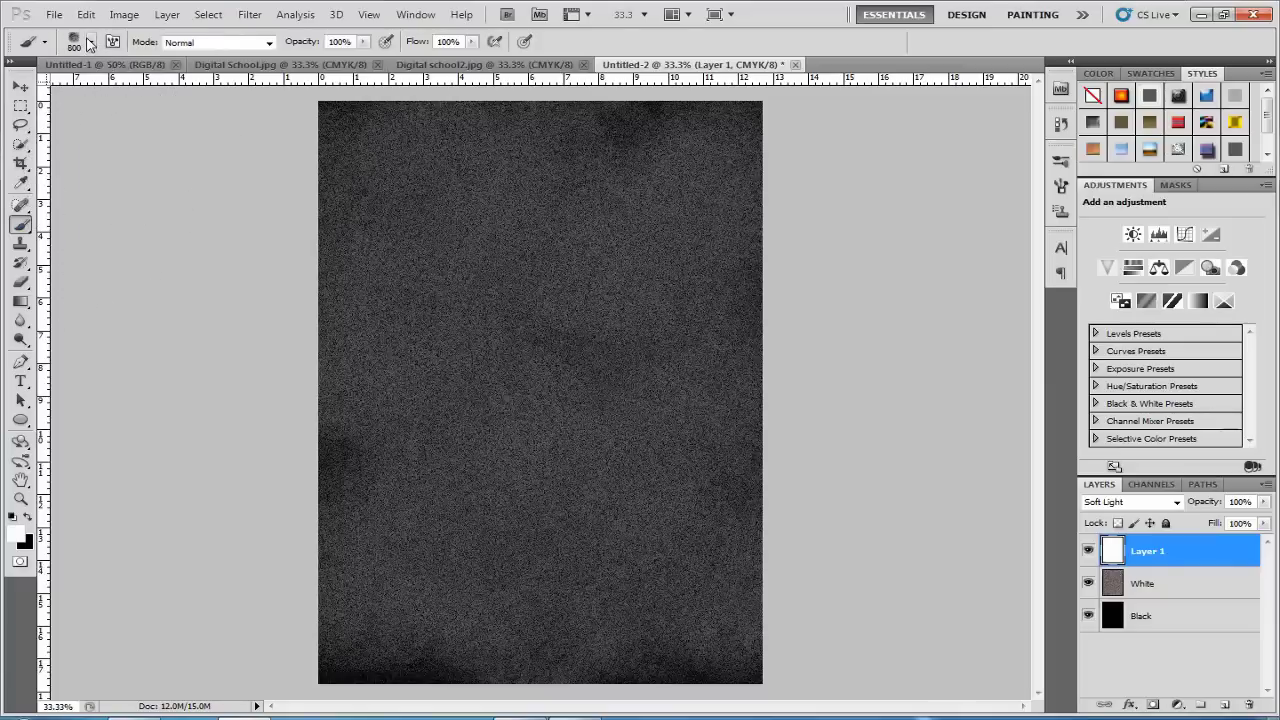
click(89, 44)
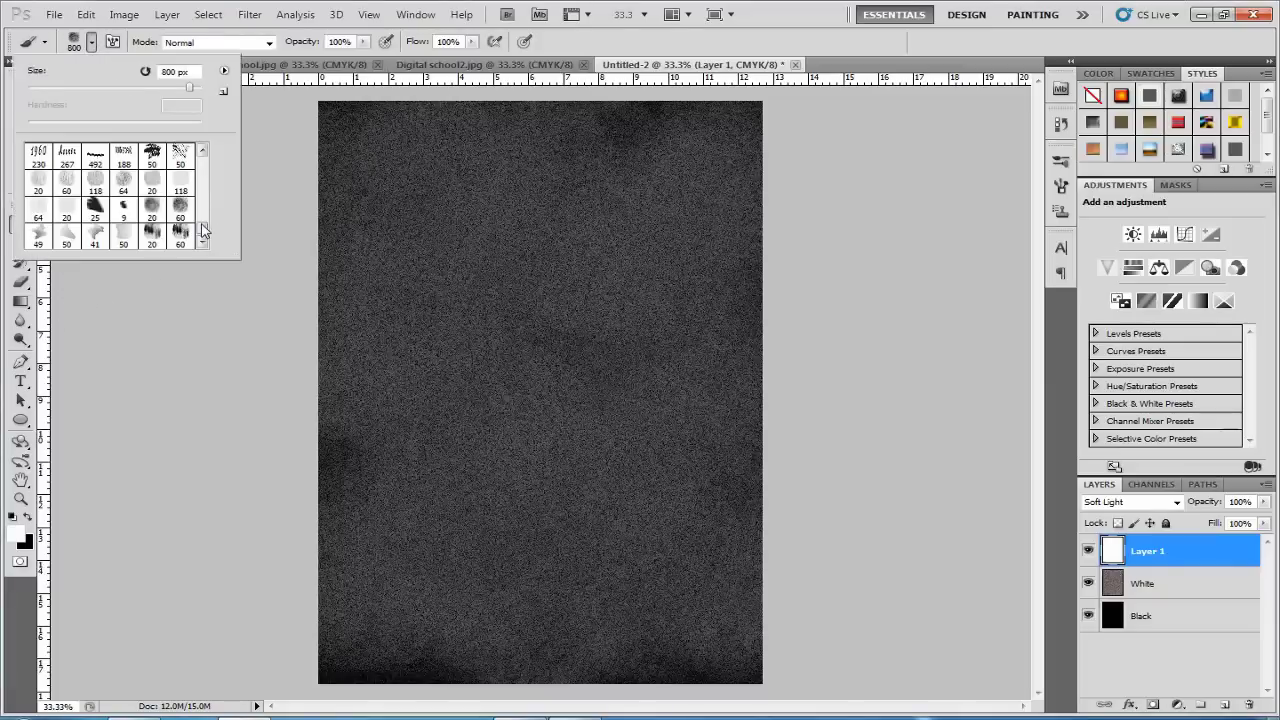
drag(203, 230, 205, 199)
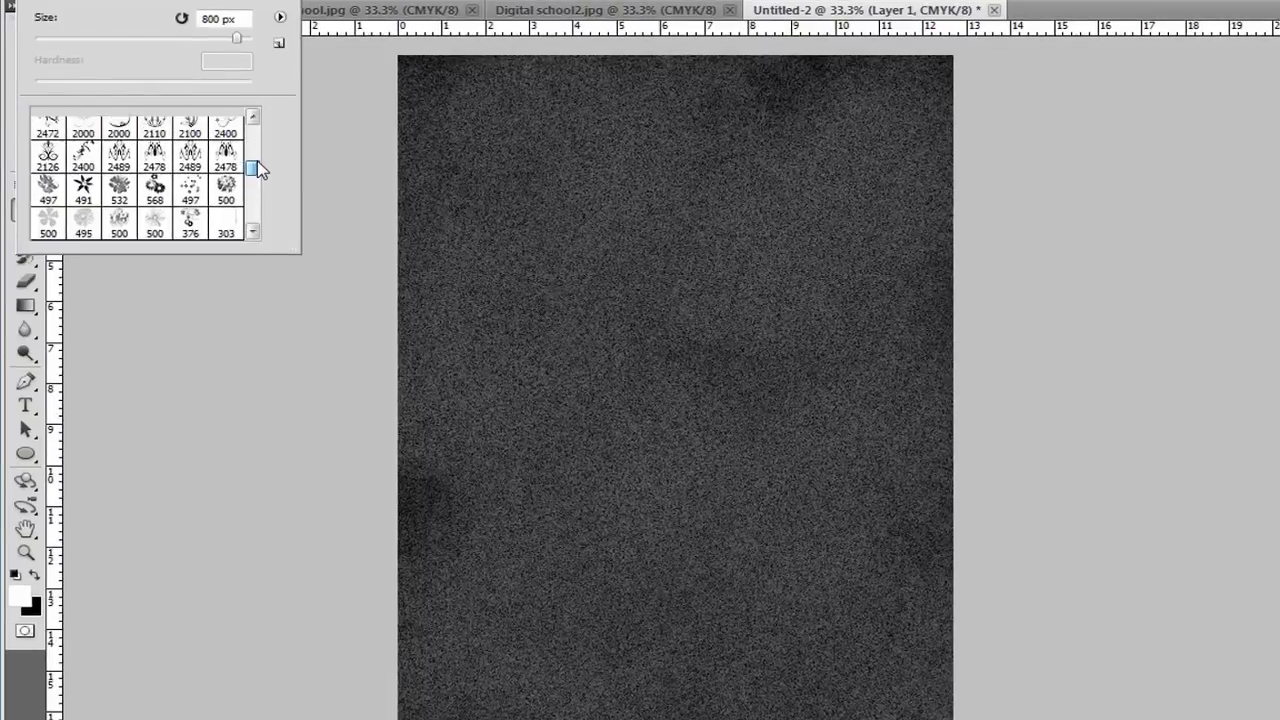
drag(207, 200, 257, 200)
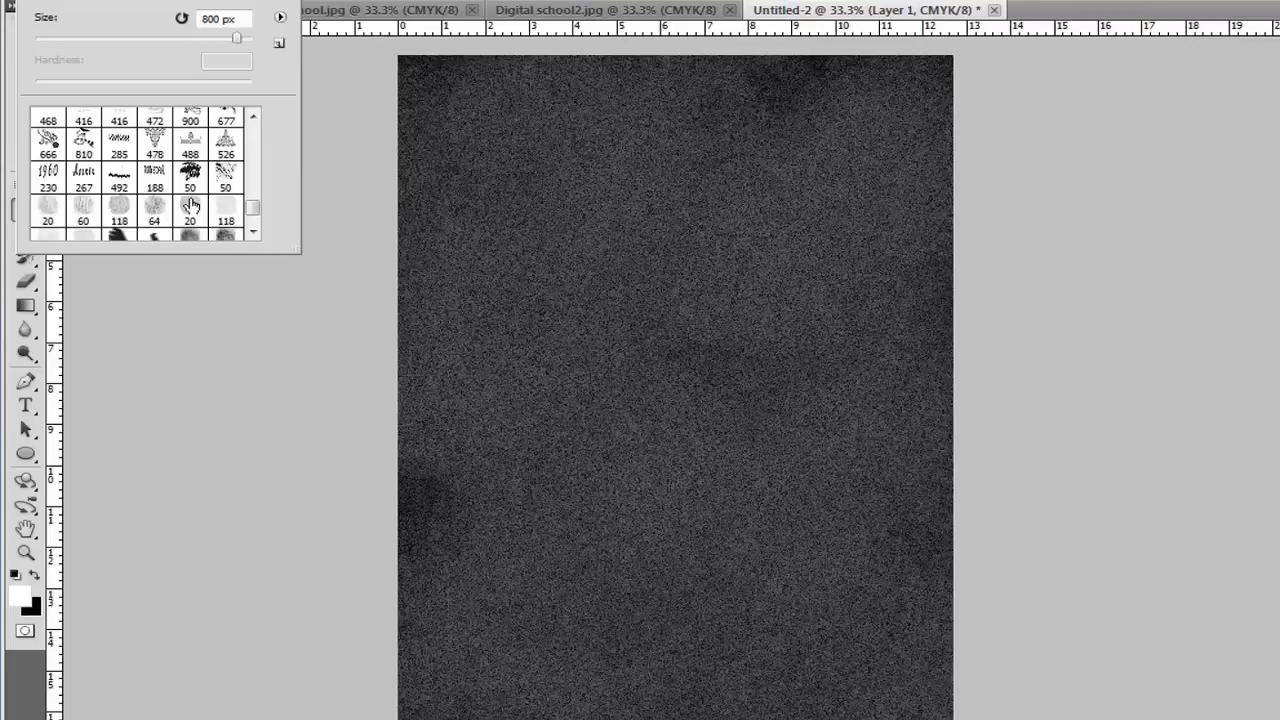
click(147, 143)
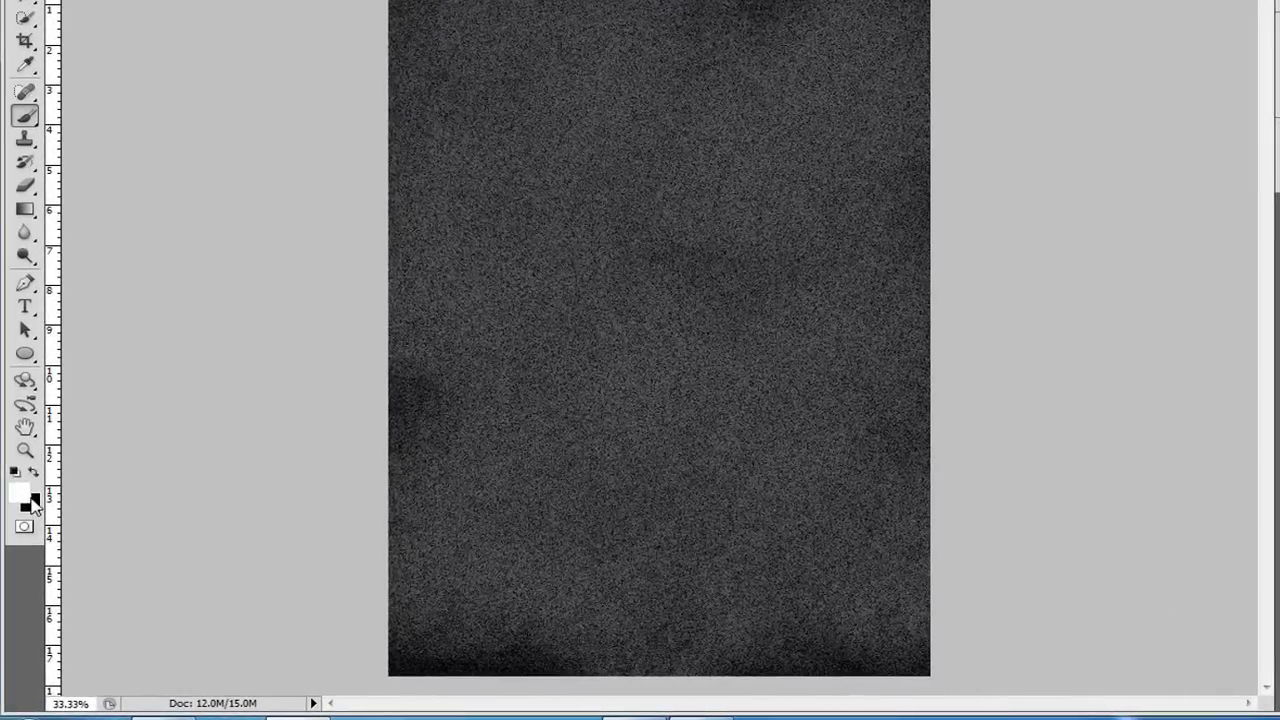
Enter hex daa520 as the foreground colour in the Color Picker, after briefly trying ffd700.
click(22, 497)
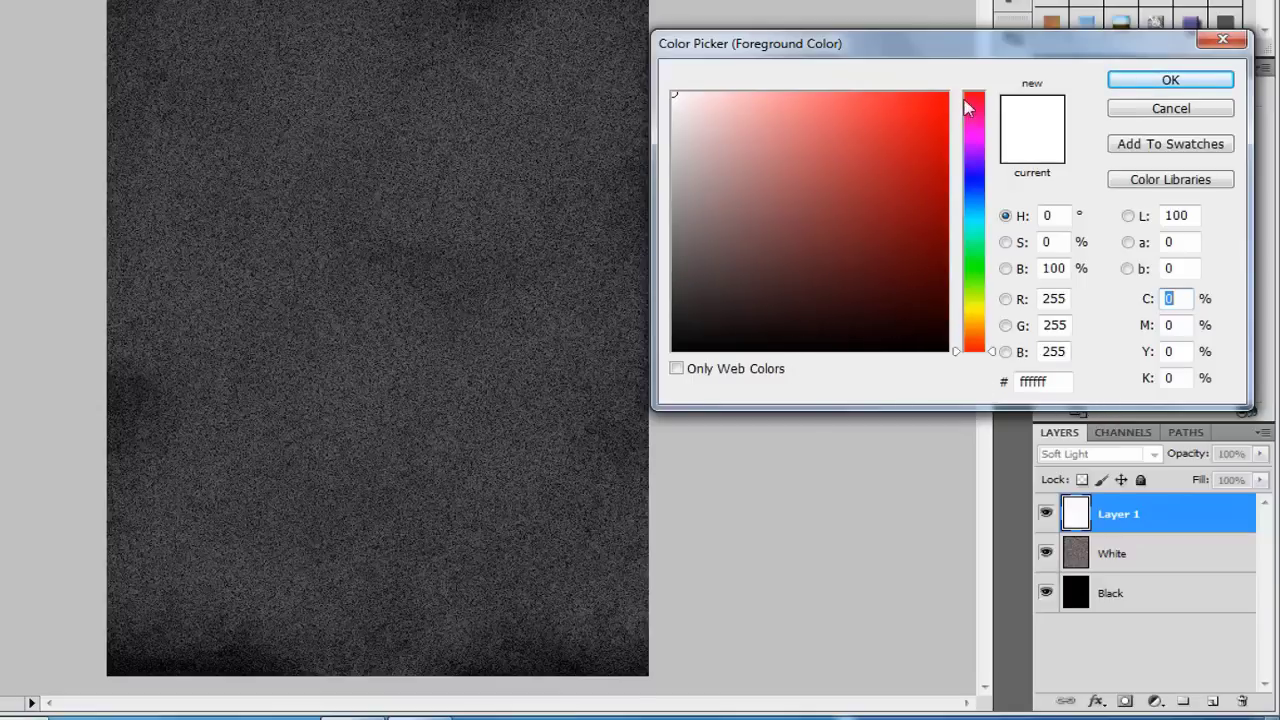
drag(949, 44, 756, 10)
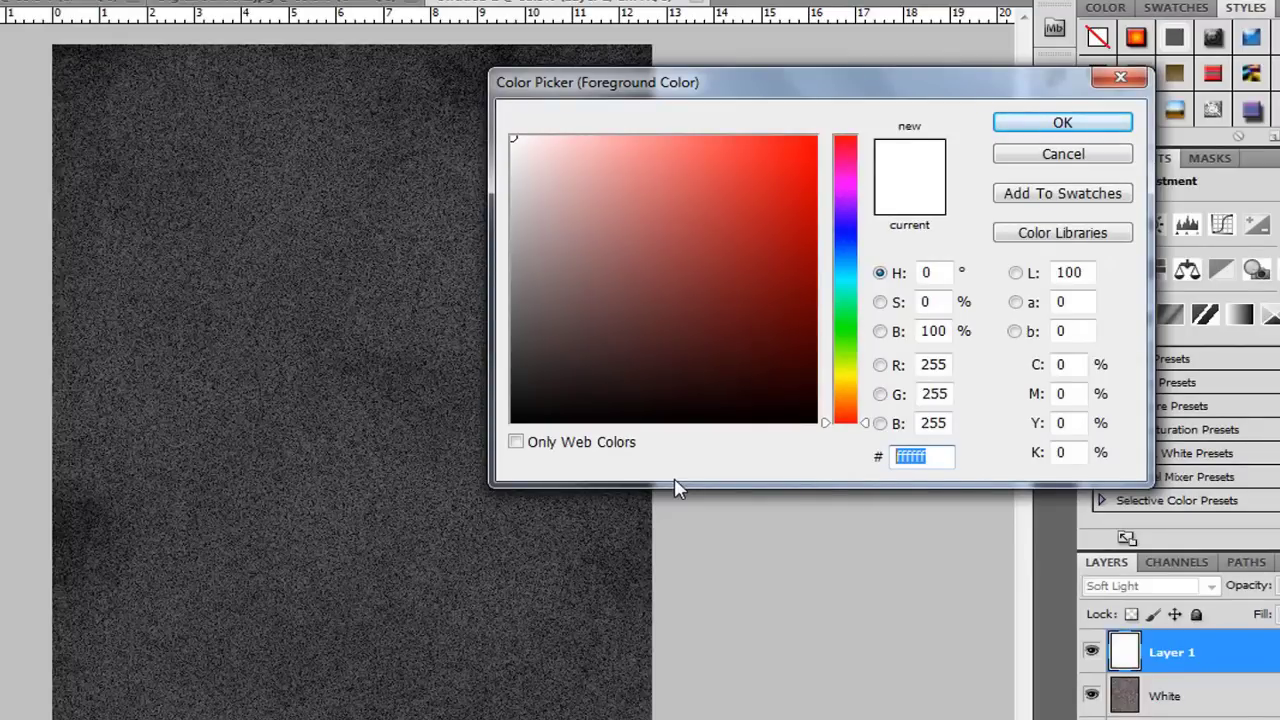
text(daa)
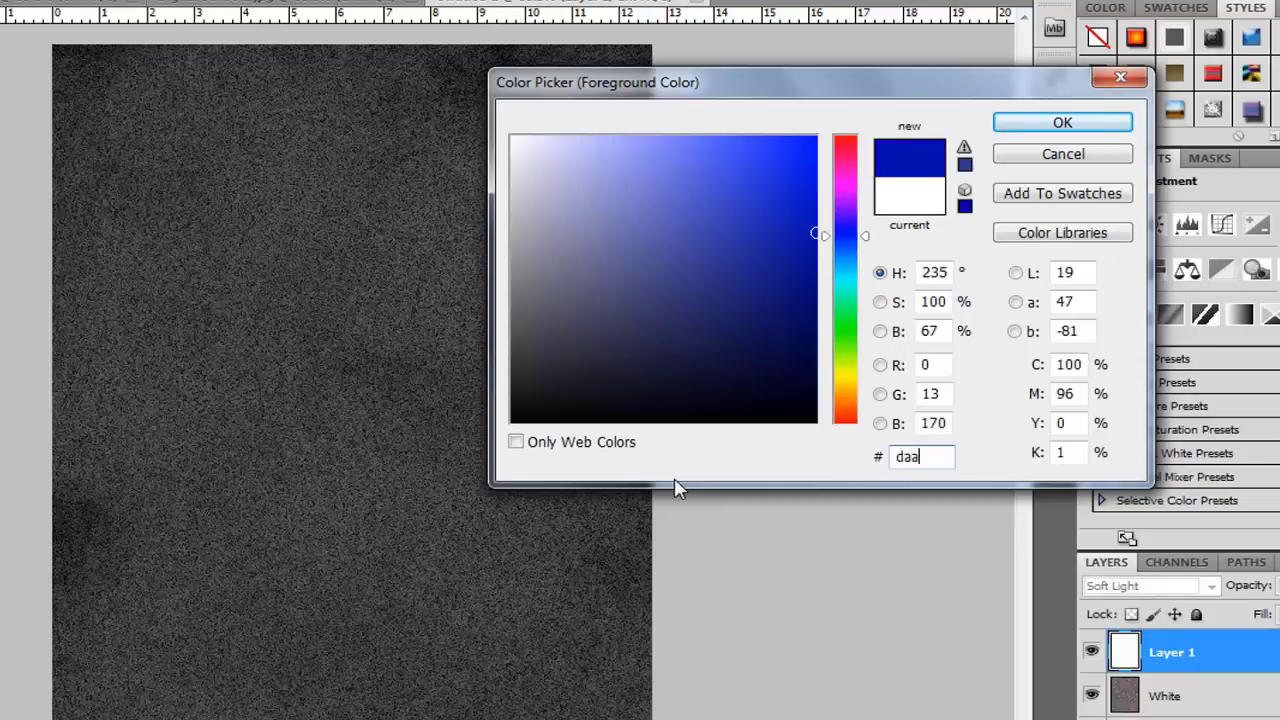
text(520)
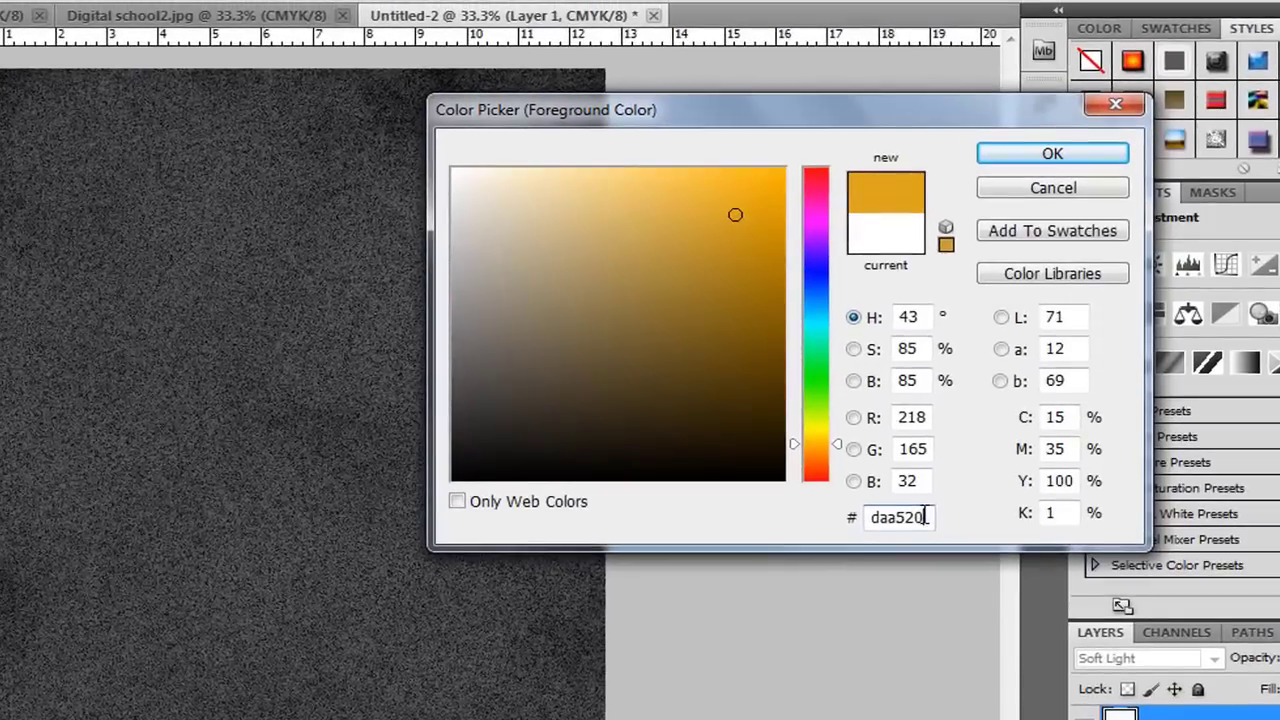
drag(928, 517, 828, 520)
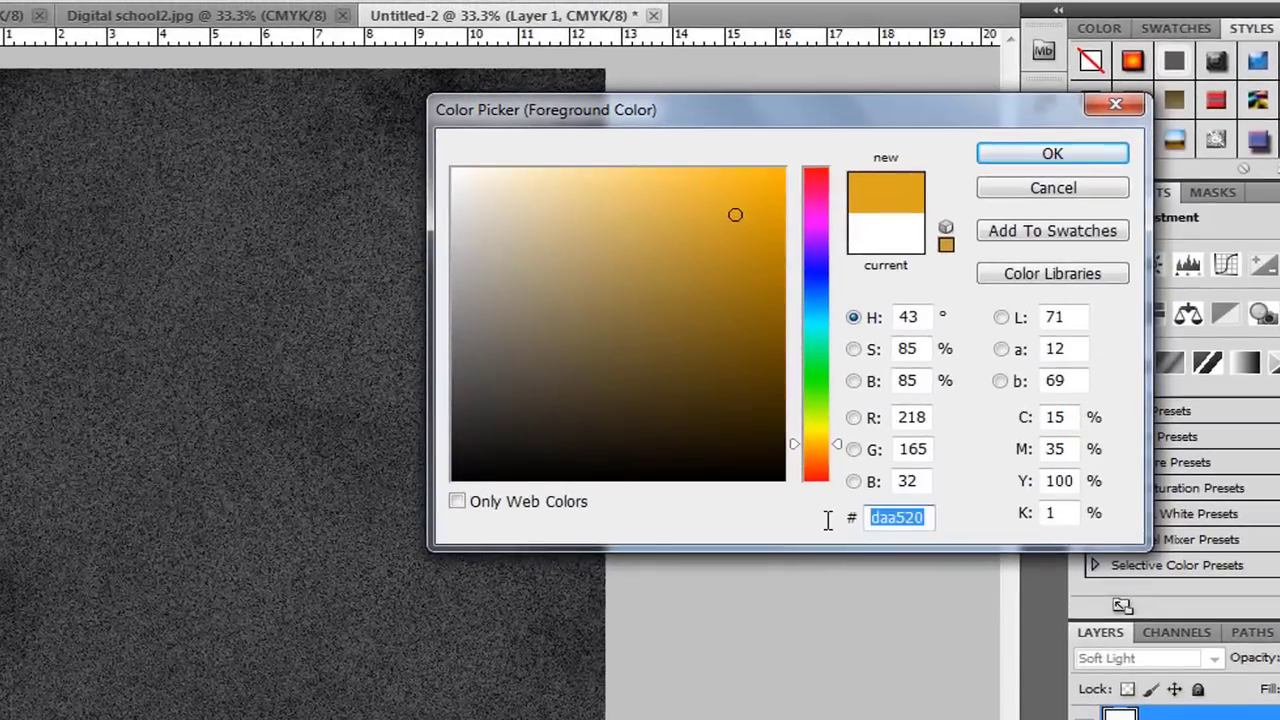
text(ff)
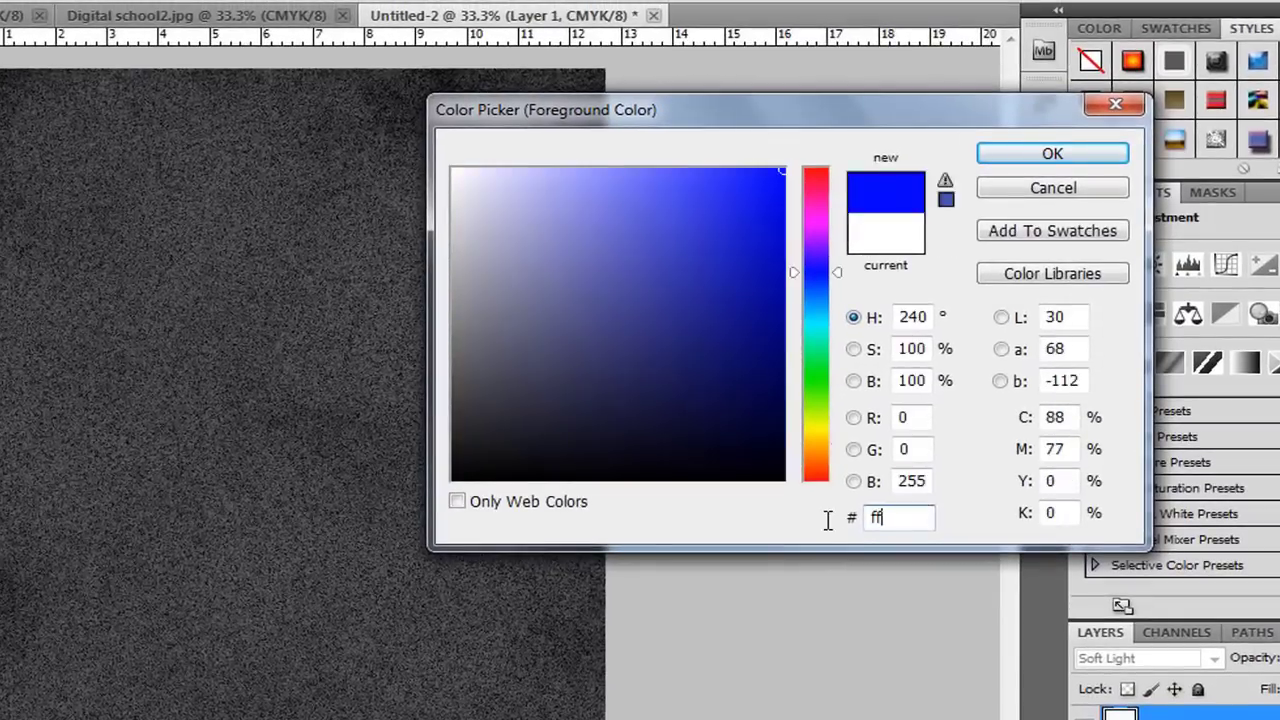
text(d)
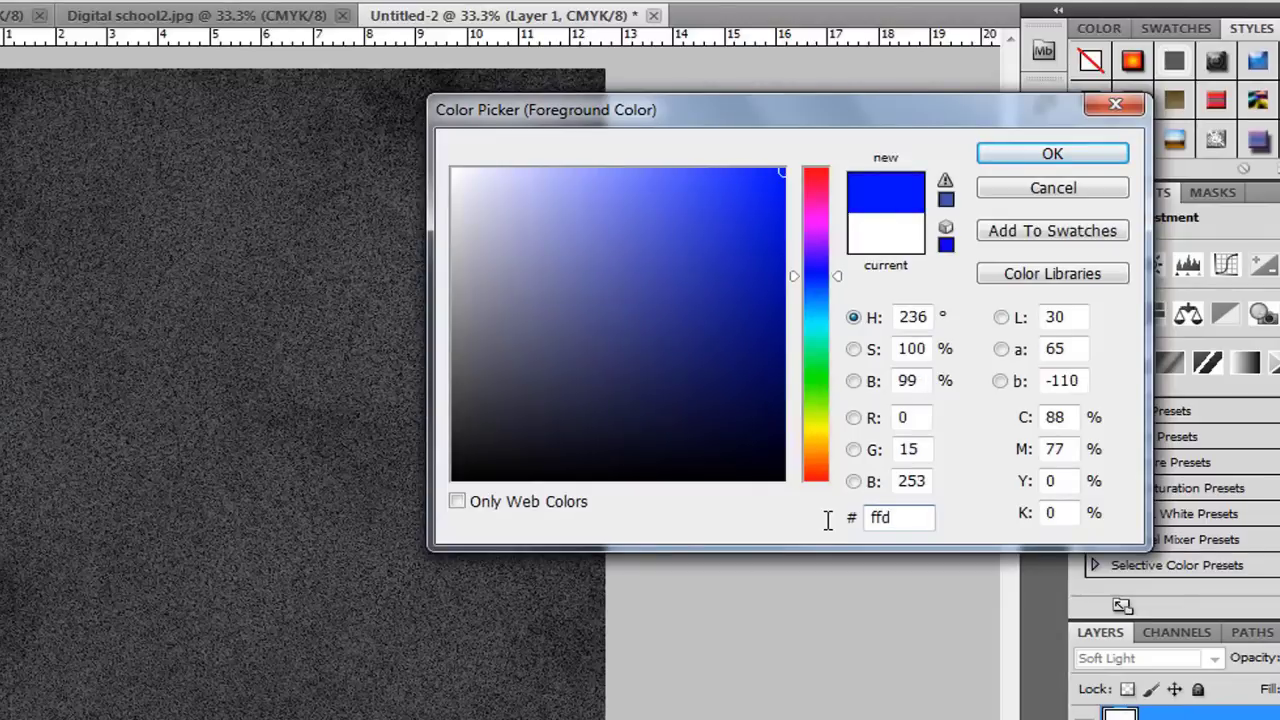
text(700)
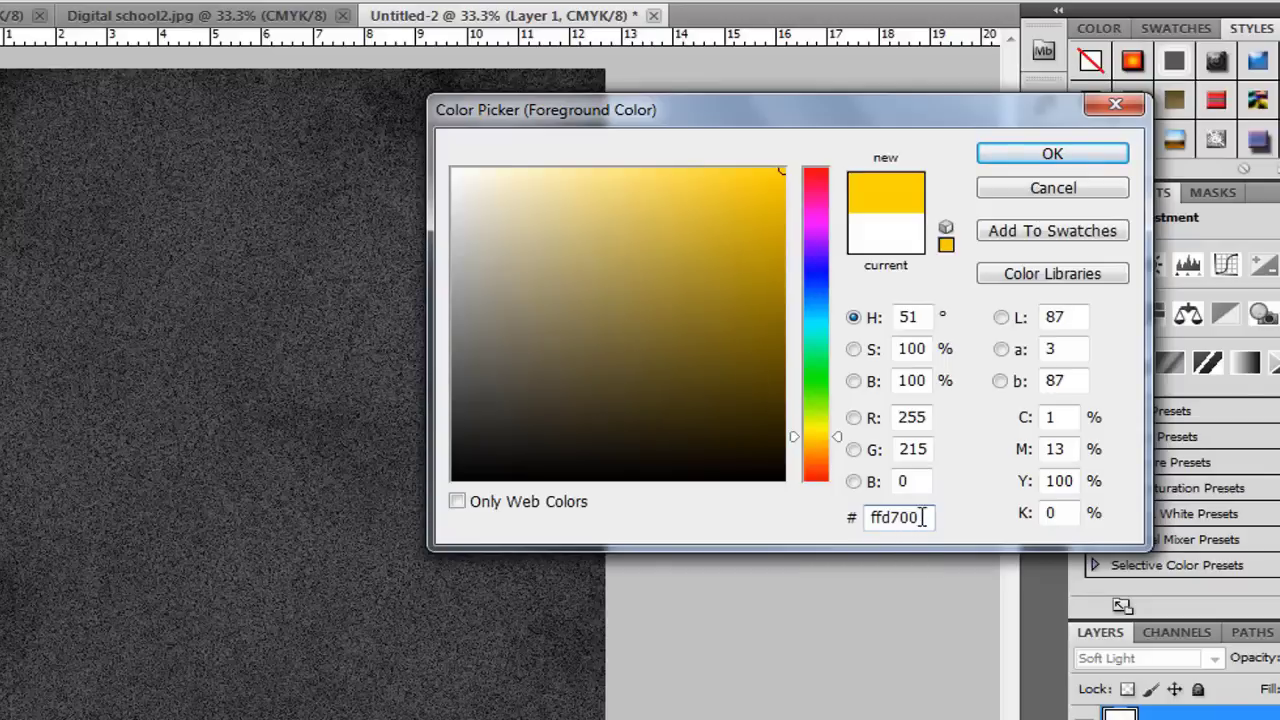
drag(920, 517, 830, 514)
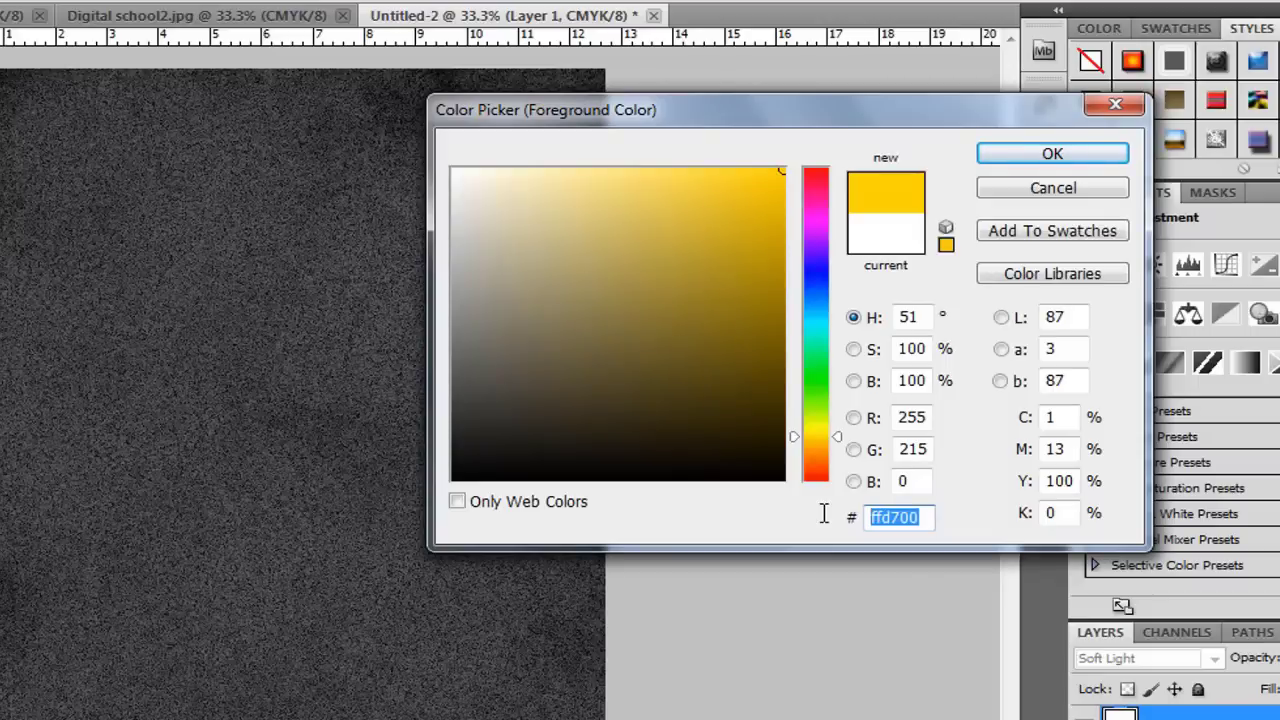
text(d)
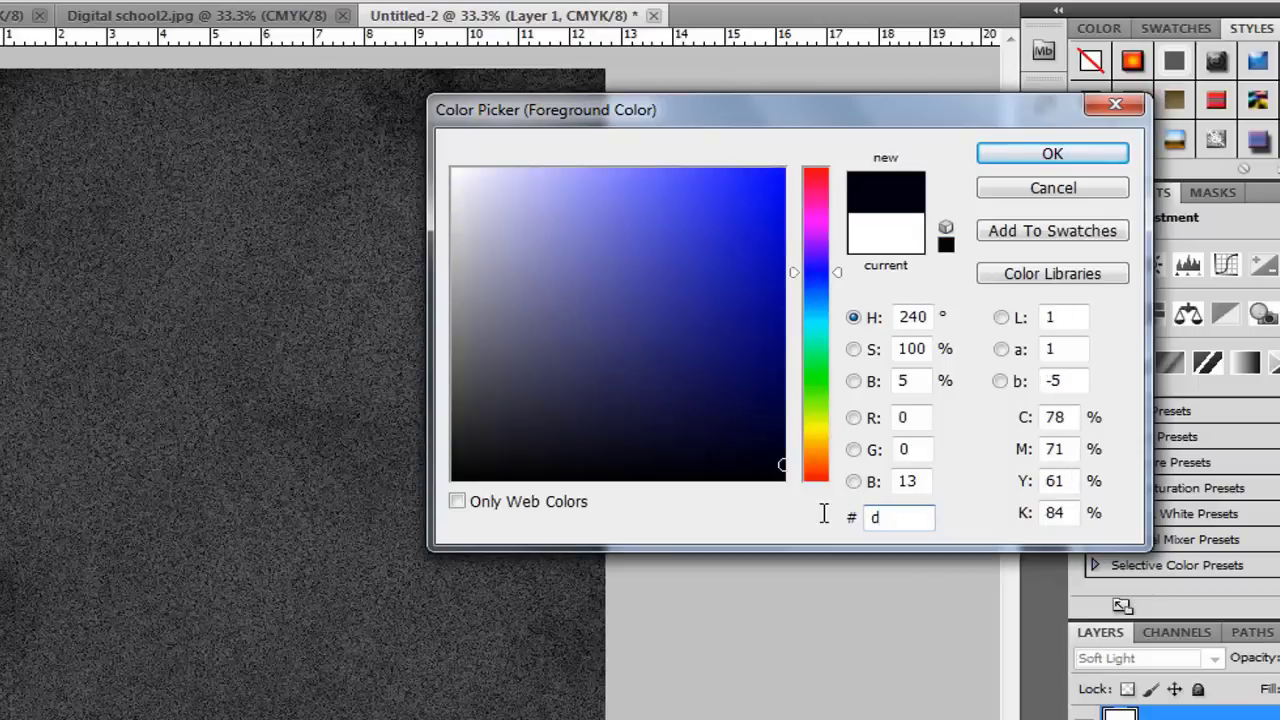
text(aa)
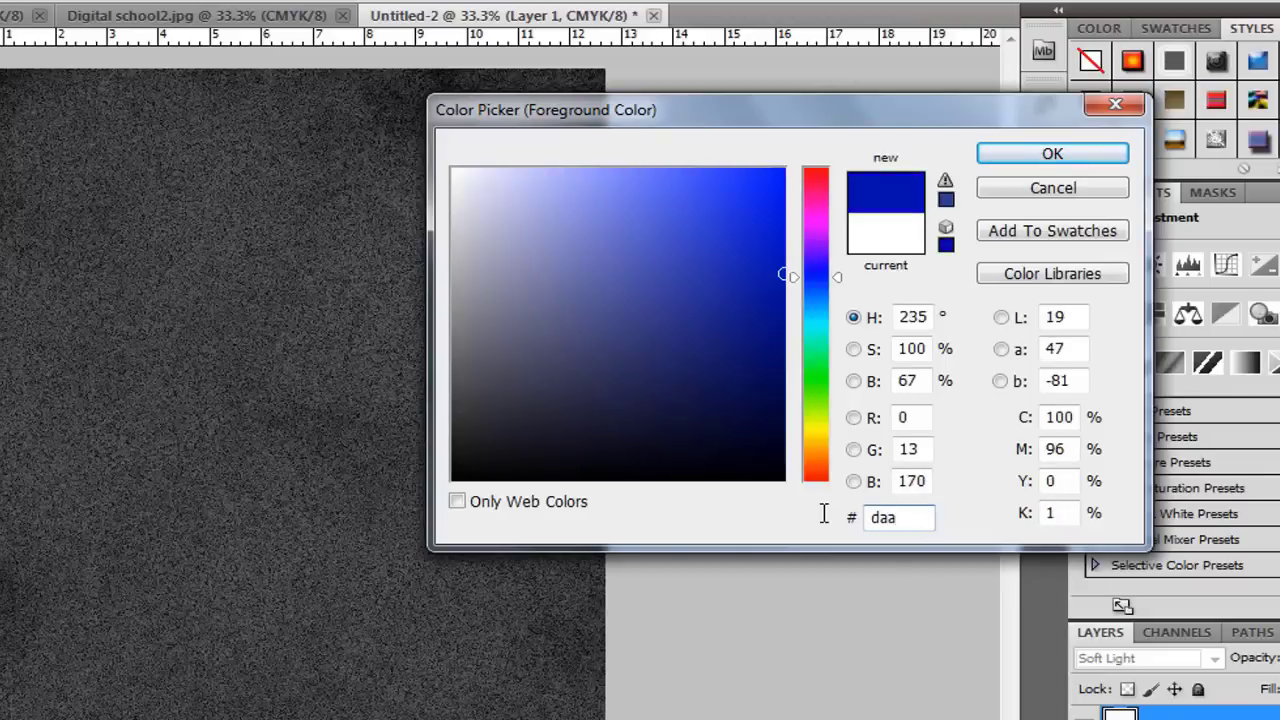
text(52)
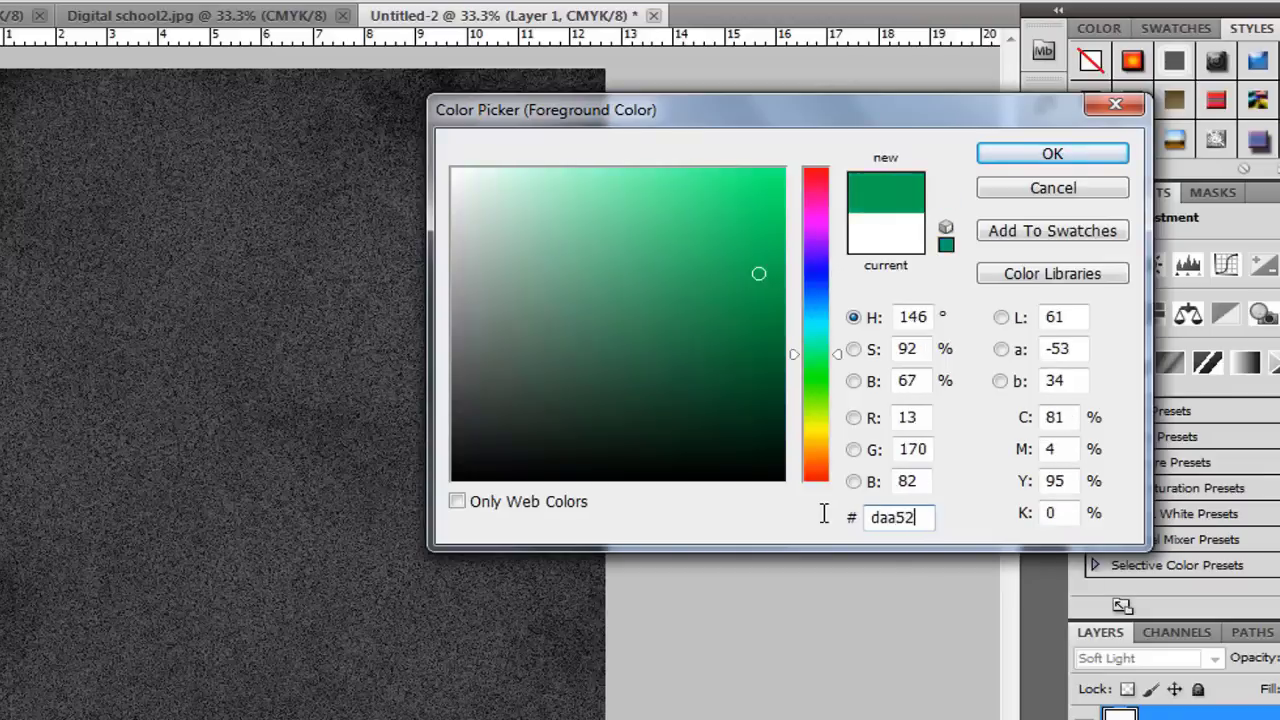
text(0)
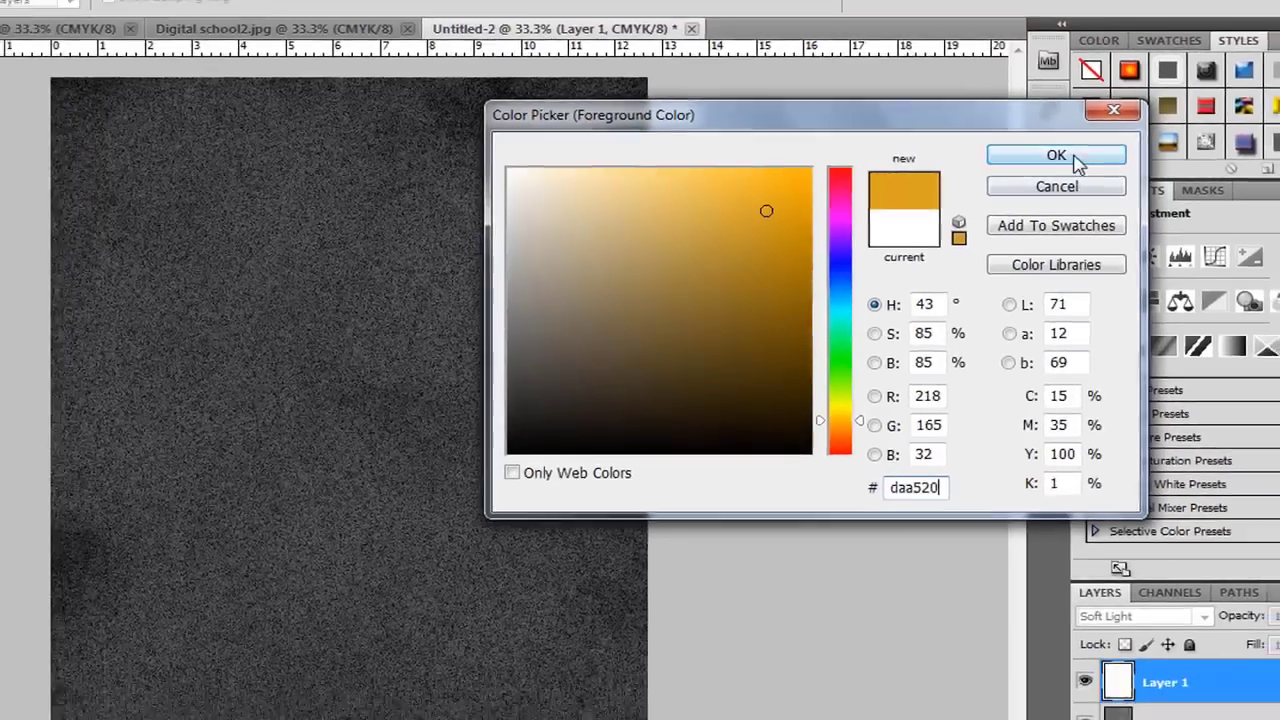
Confirm the goldenrod colour, add a new Layer 2, and stamp the flourish near the page top.
click(1060, 156)
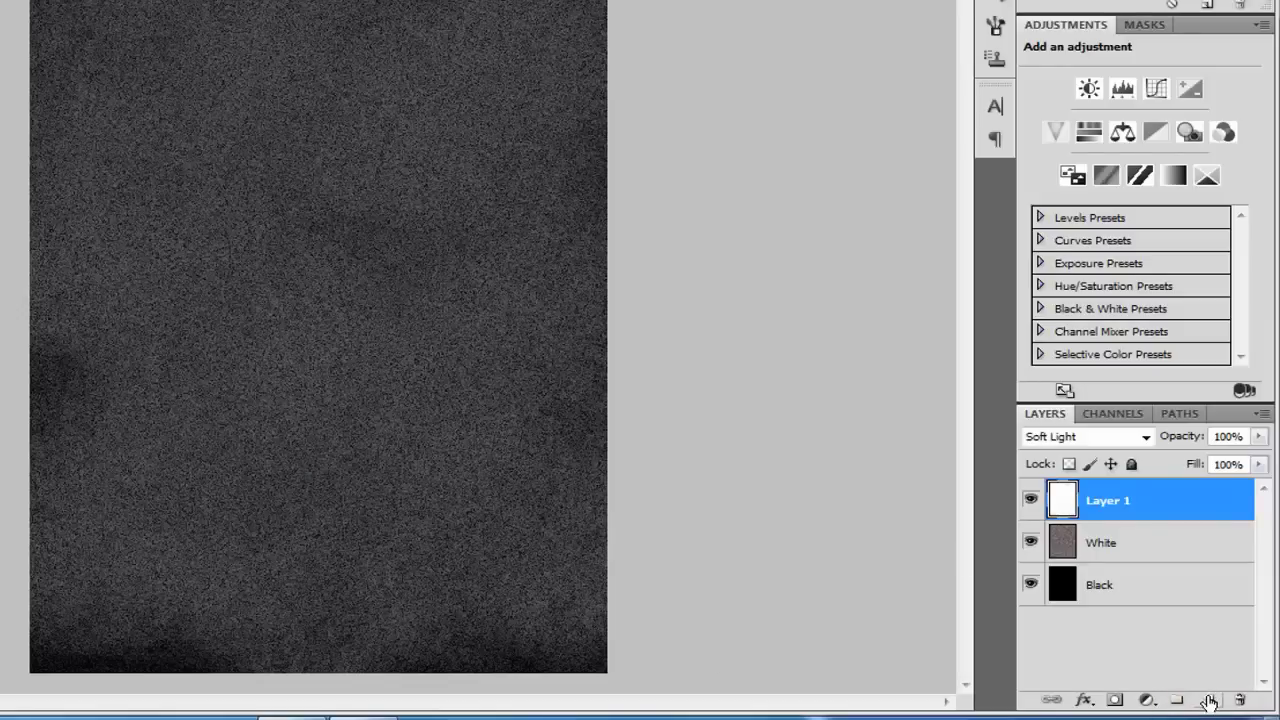
click(1207, 700)
click(606, 500)
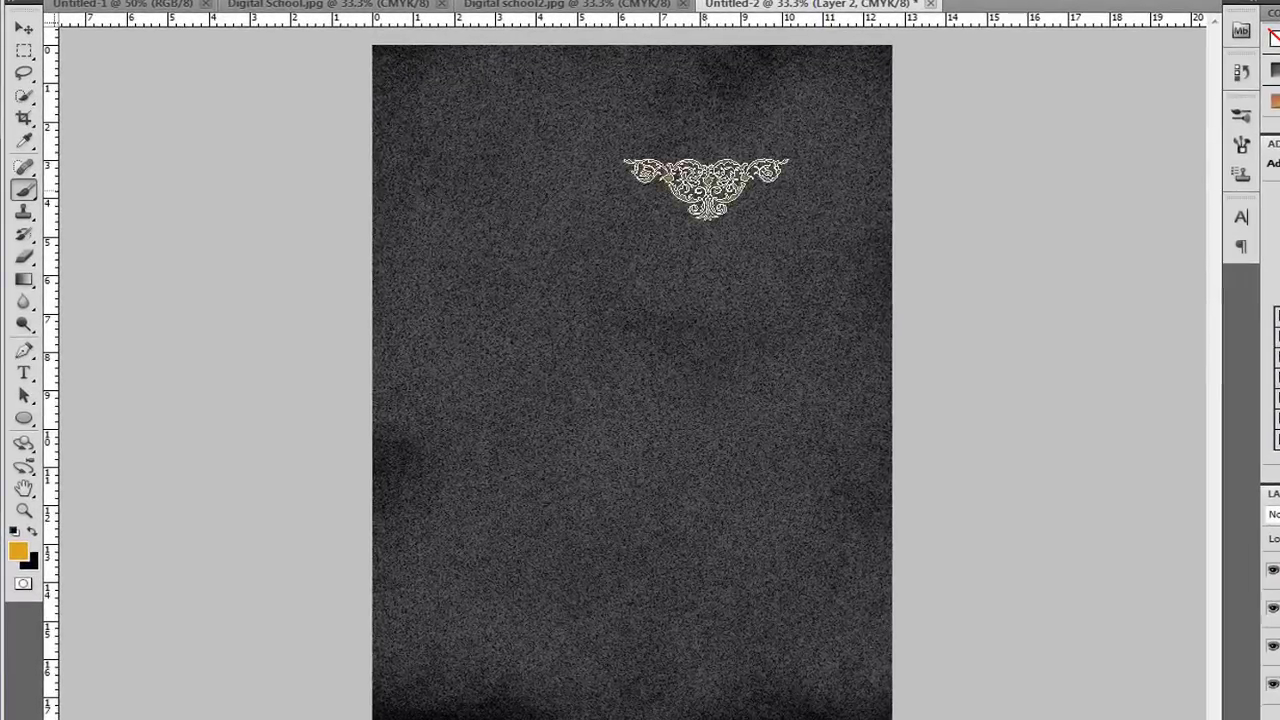
click(602, 223)
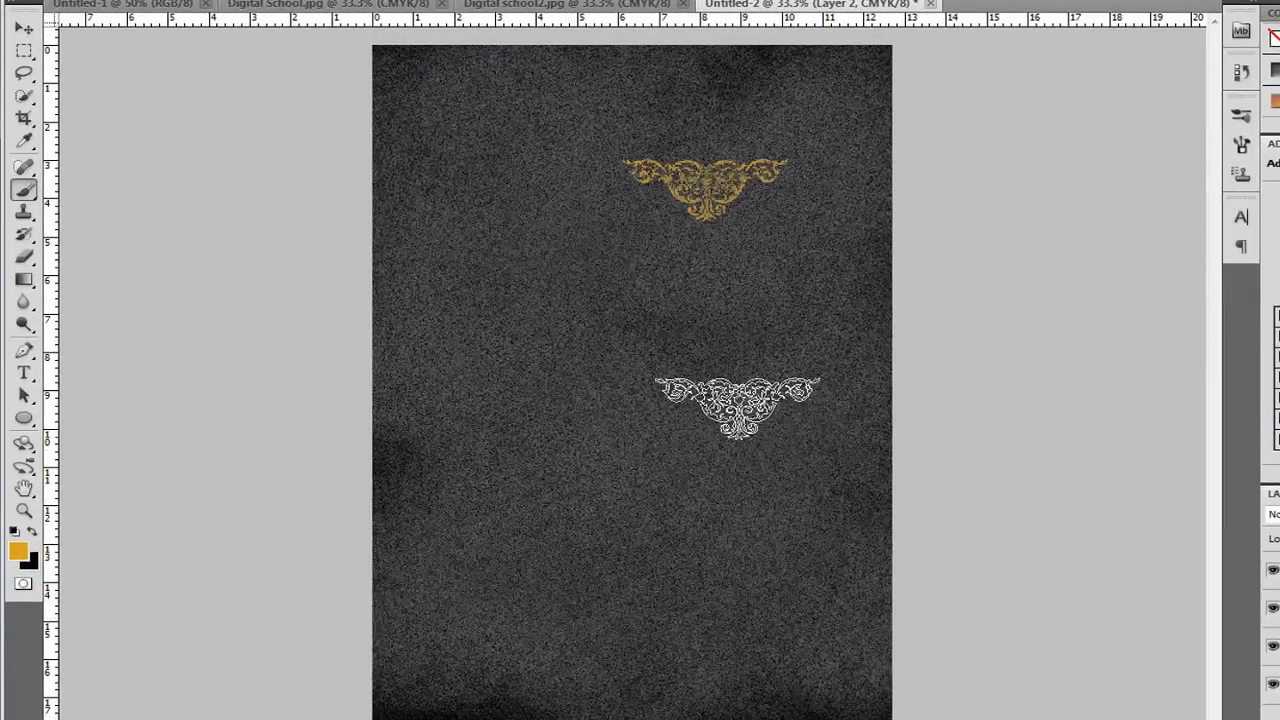
Free-transform the flourish, rotating it about 50° and moving it toward the top-right corner.
key(ctrl+t)
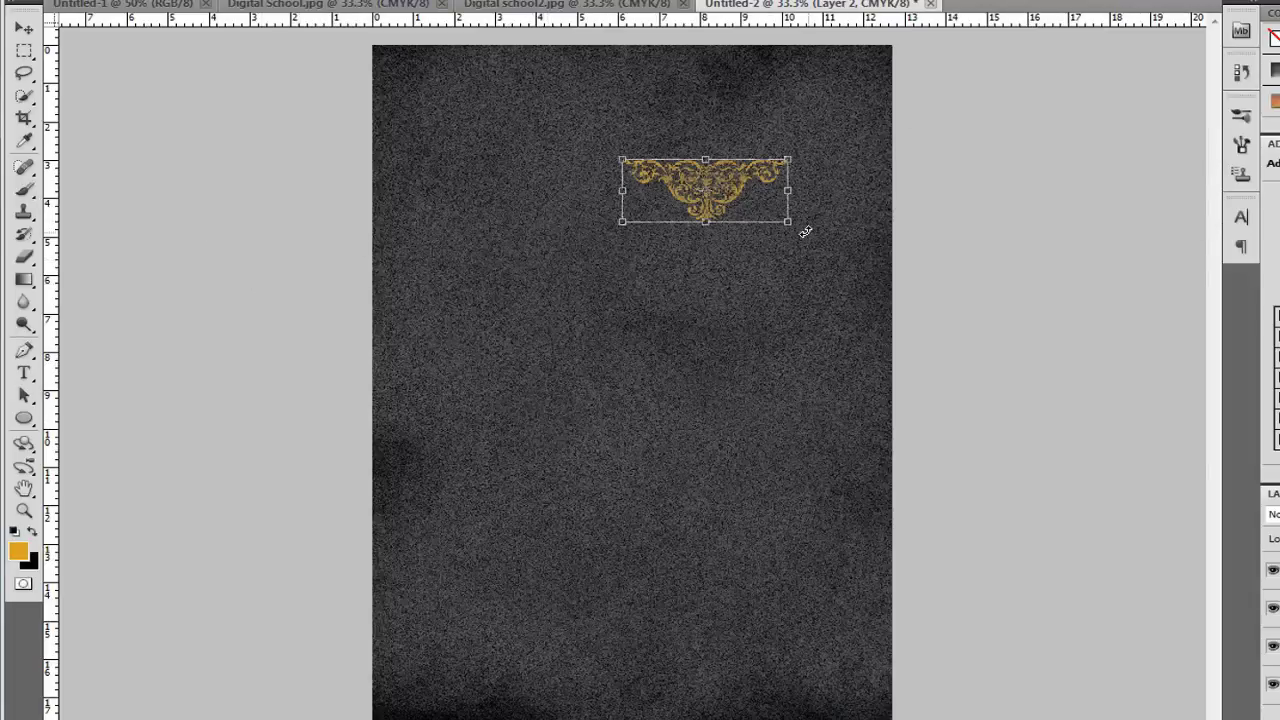
drag(805, 231, 751, 327)
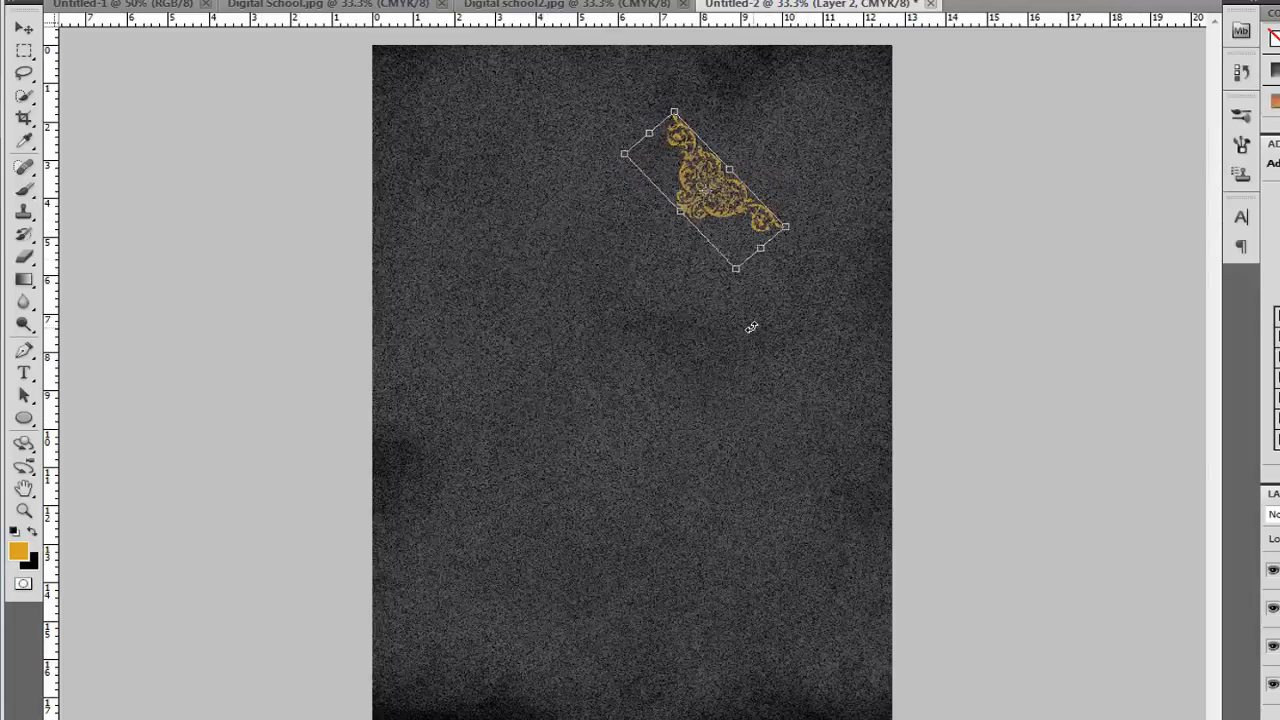
drag(745, 215, 842, 153)
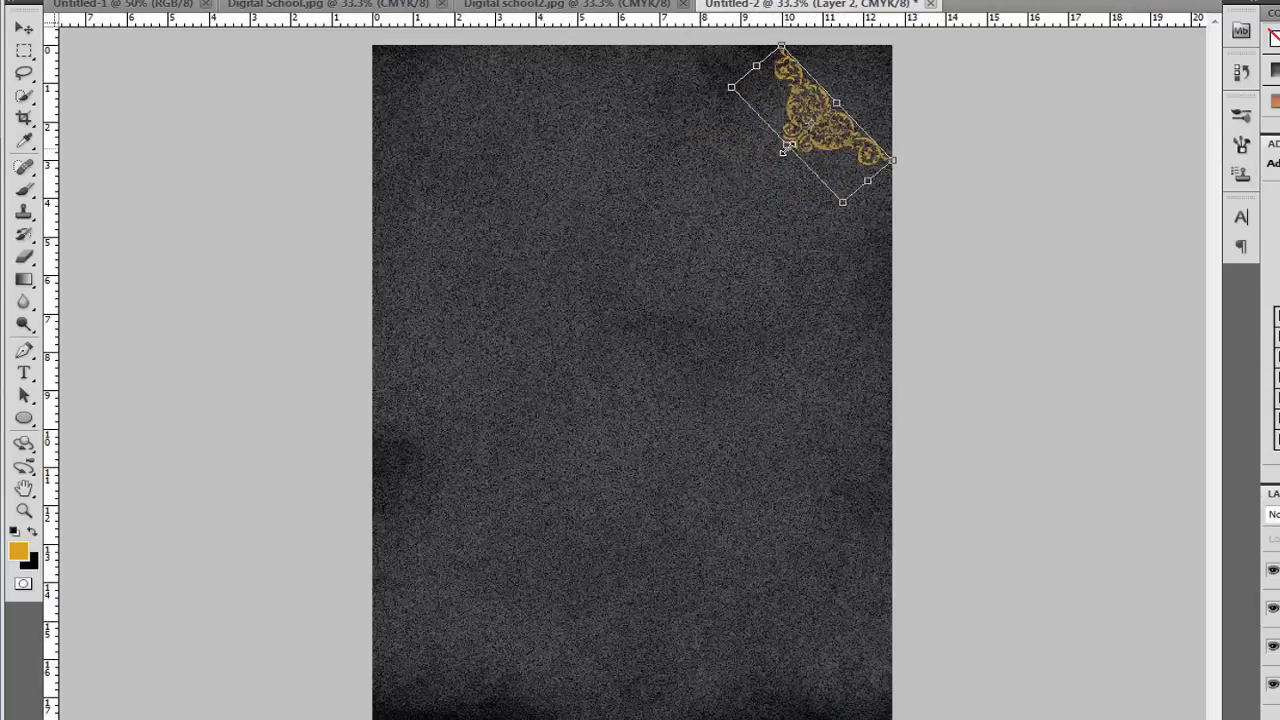
drag(785, 148, 785, 155)
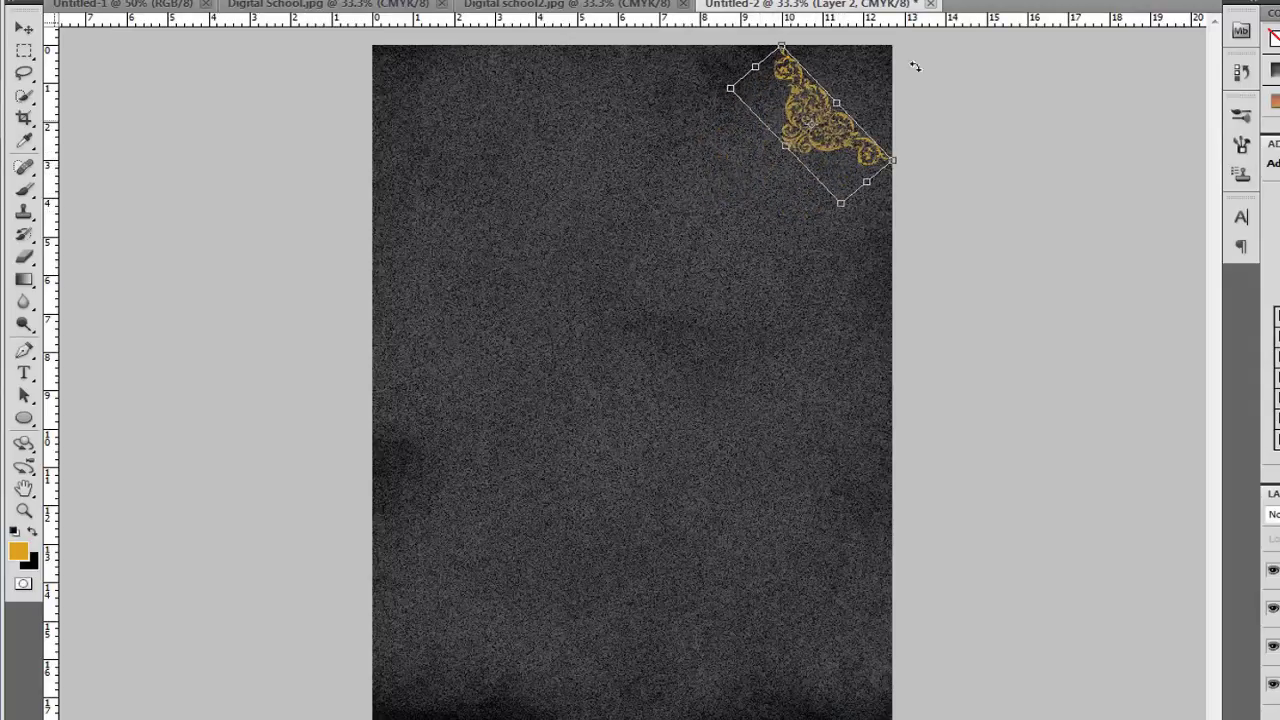
Flip the ornament horizontally and vertically and drag it into the top-right corner.
right_click(832, 183)
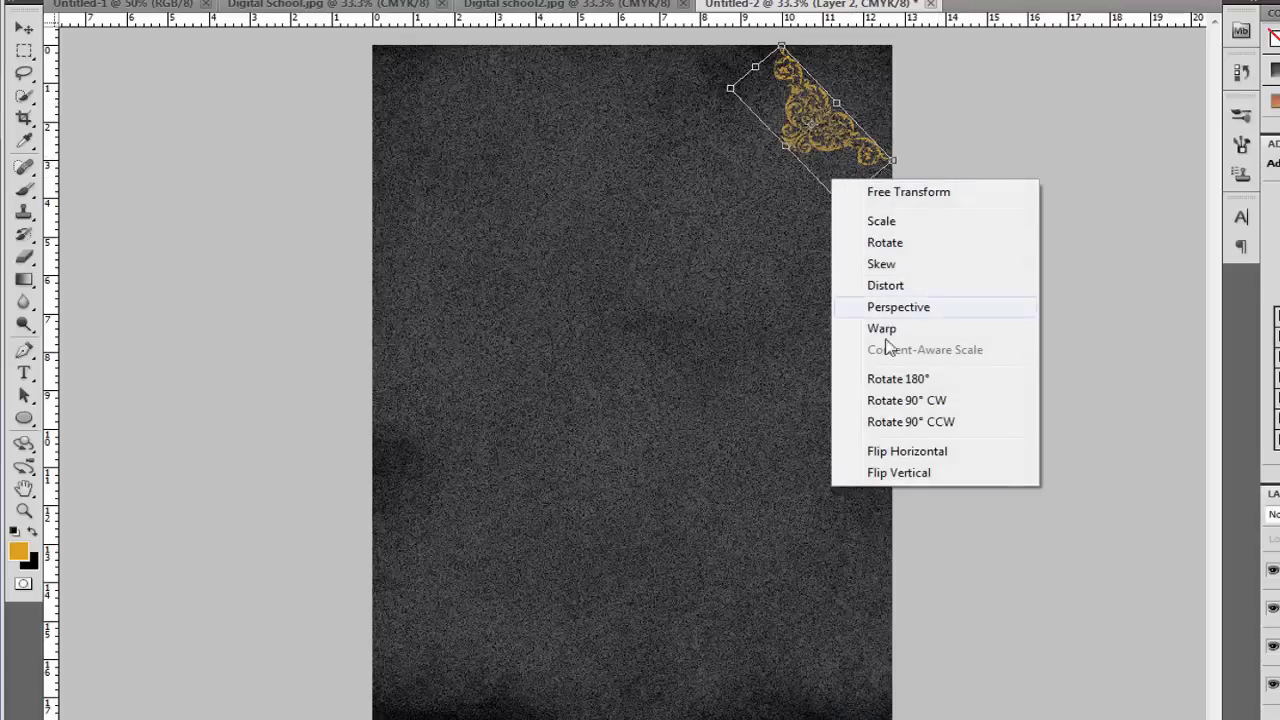
click(893, 451)
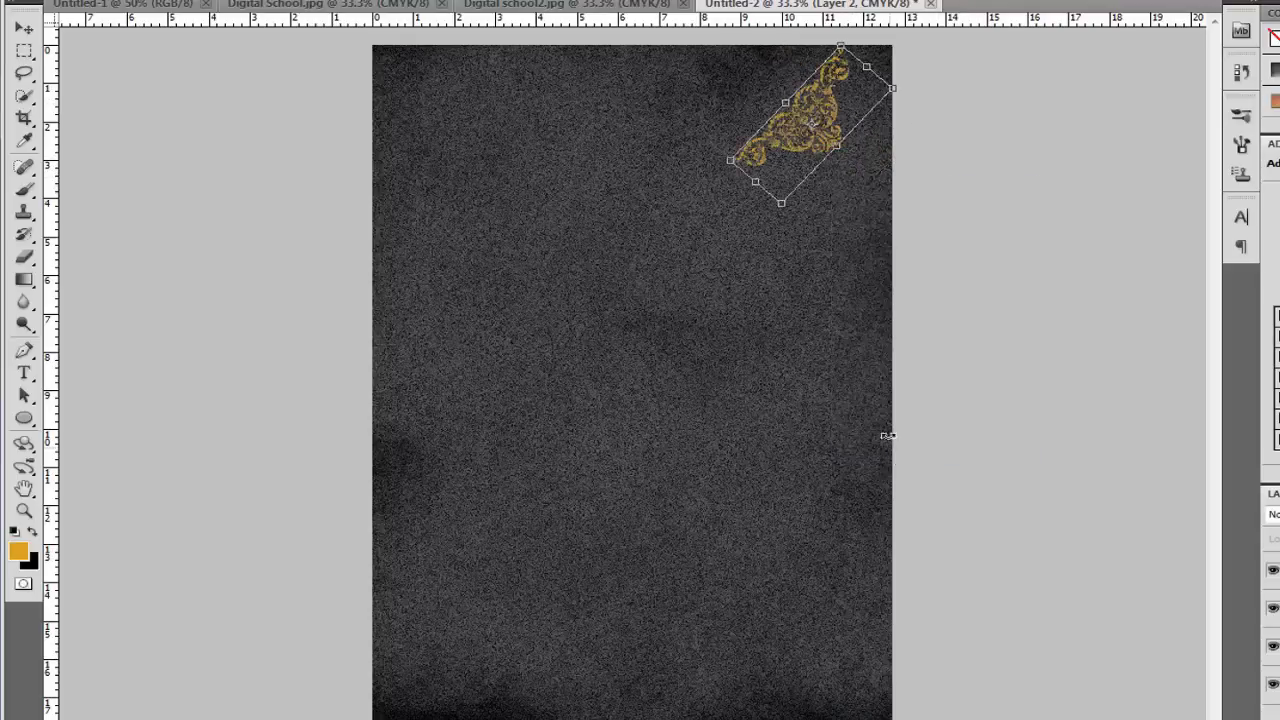
right_click(782, 192)
click(846, 480)
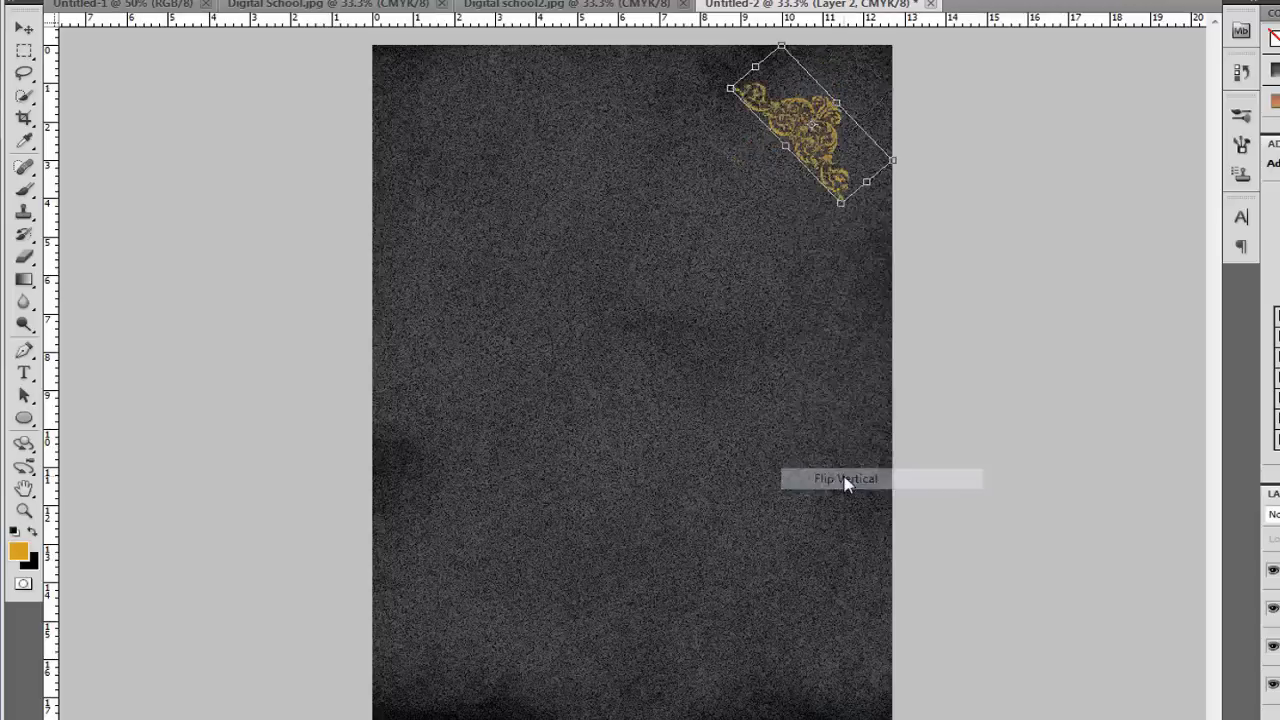
mouse_move(833, 157)
mouse_down()
mouse_move(852, 129)
mouse_move(875, 124)
mouse_up()
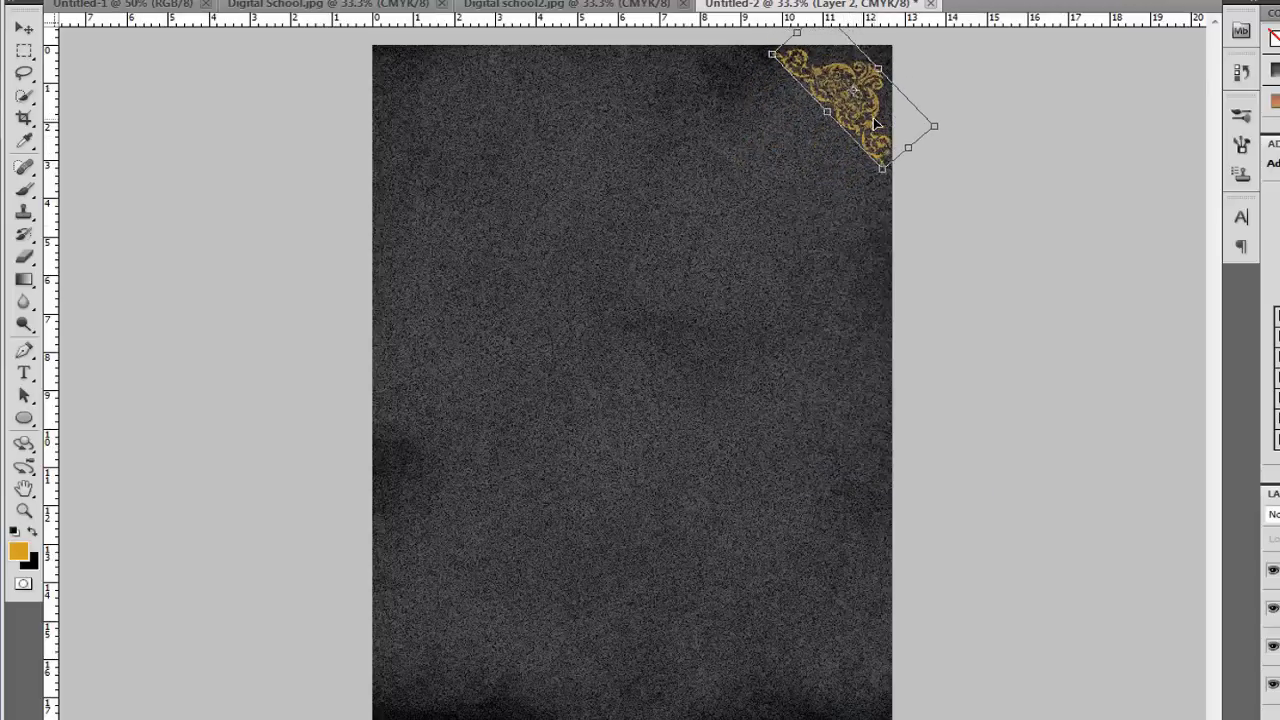
Fine-tune the ornament's corner position with arrow-key nudges and commit the transform.
key(Up)
key(Up)
key(Up)
key(Up)
key(Up)
key(Up)
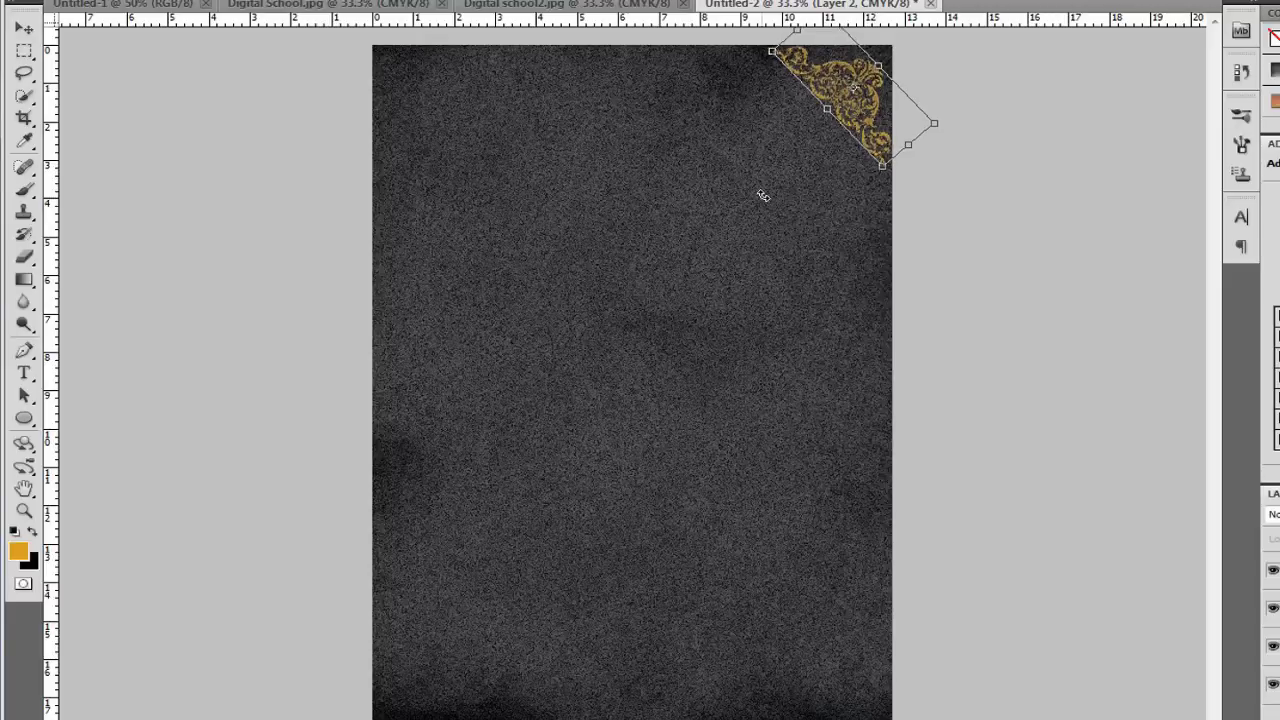
key(Up)
key(Up)
key(Up)
key(Up)
key(Up)
key(Up)
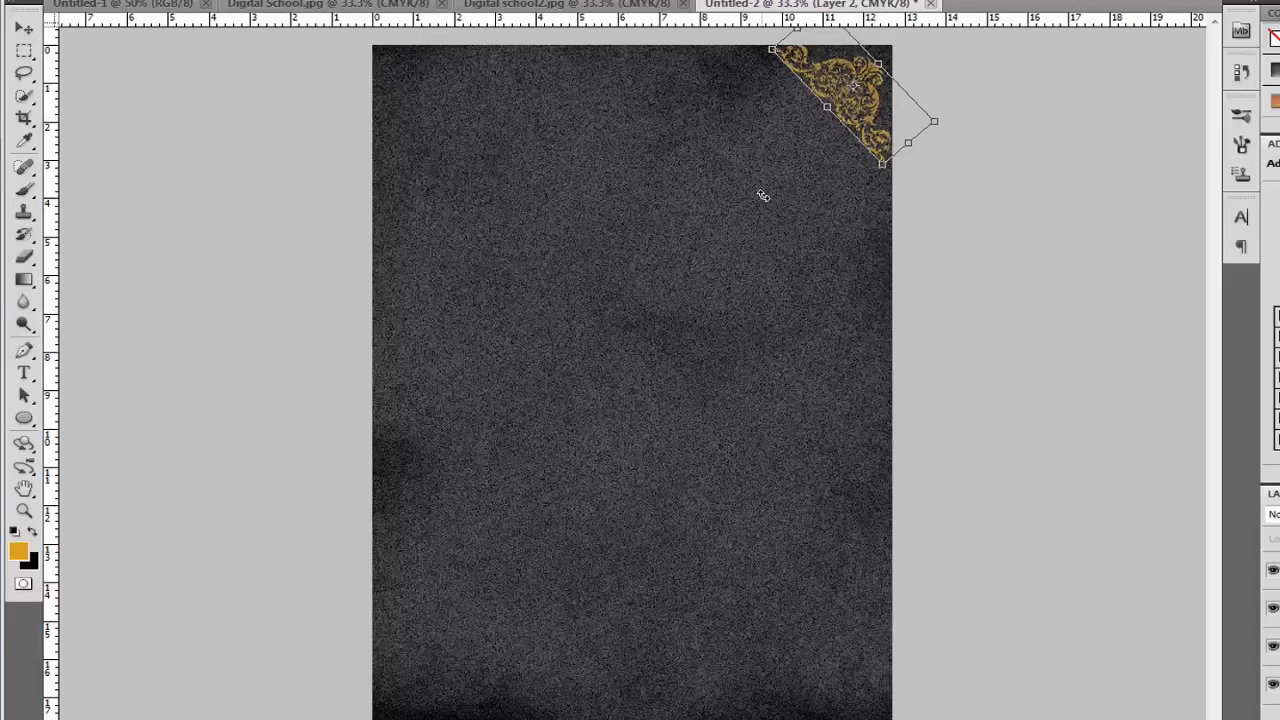
key(Down)
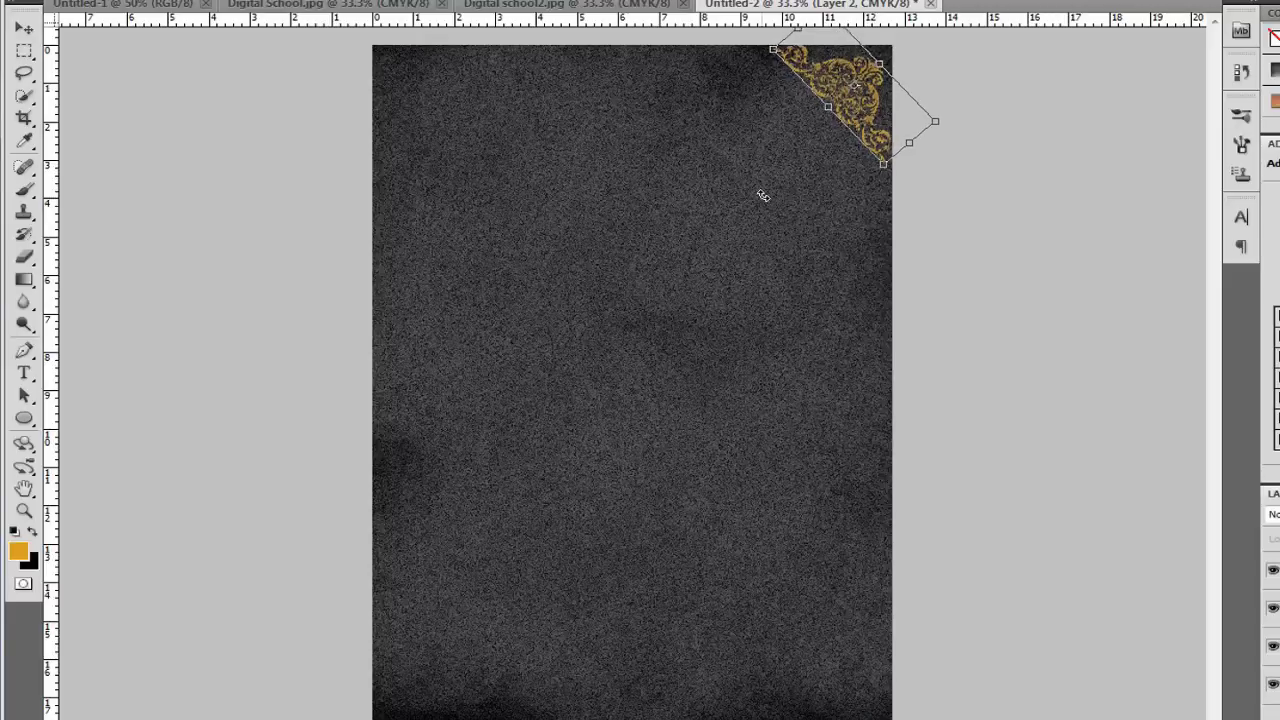
key(Down)
key(Down)
key(Down)
key(Down)
key(Down)
key(Left)
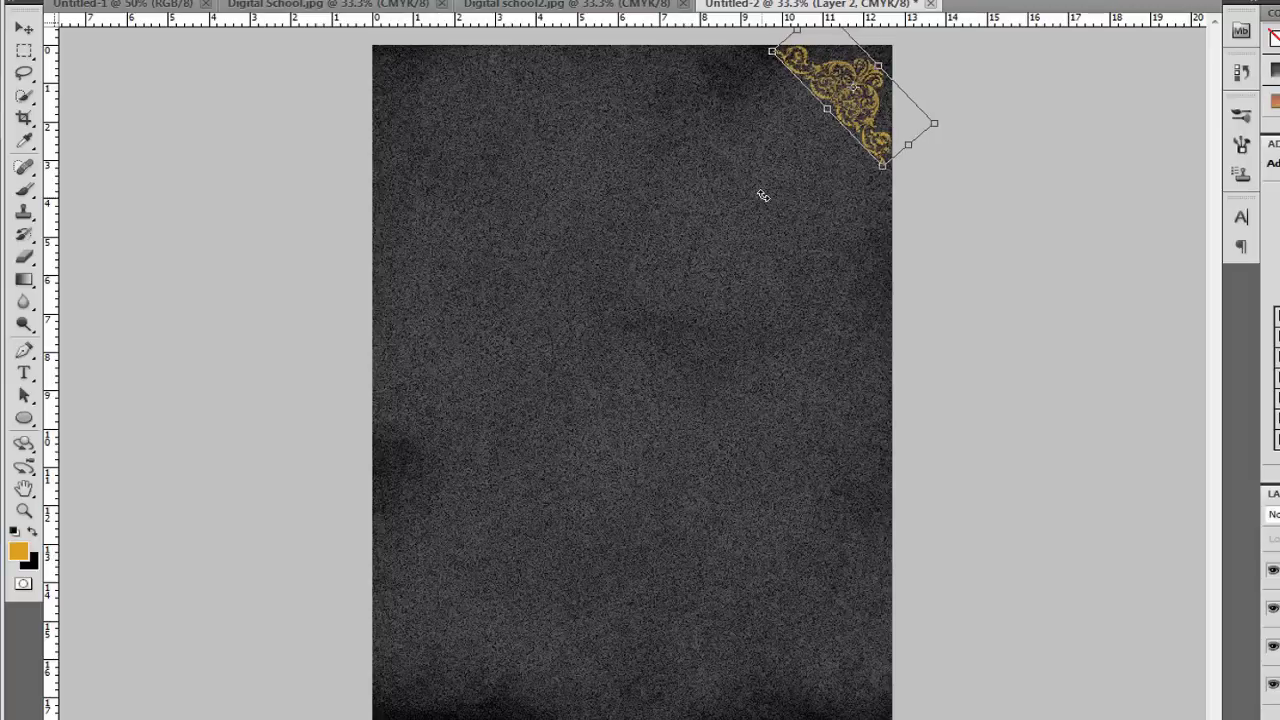
key(Left)
key(Left)
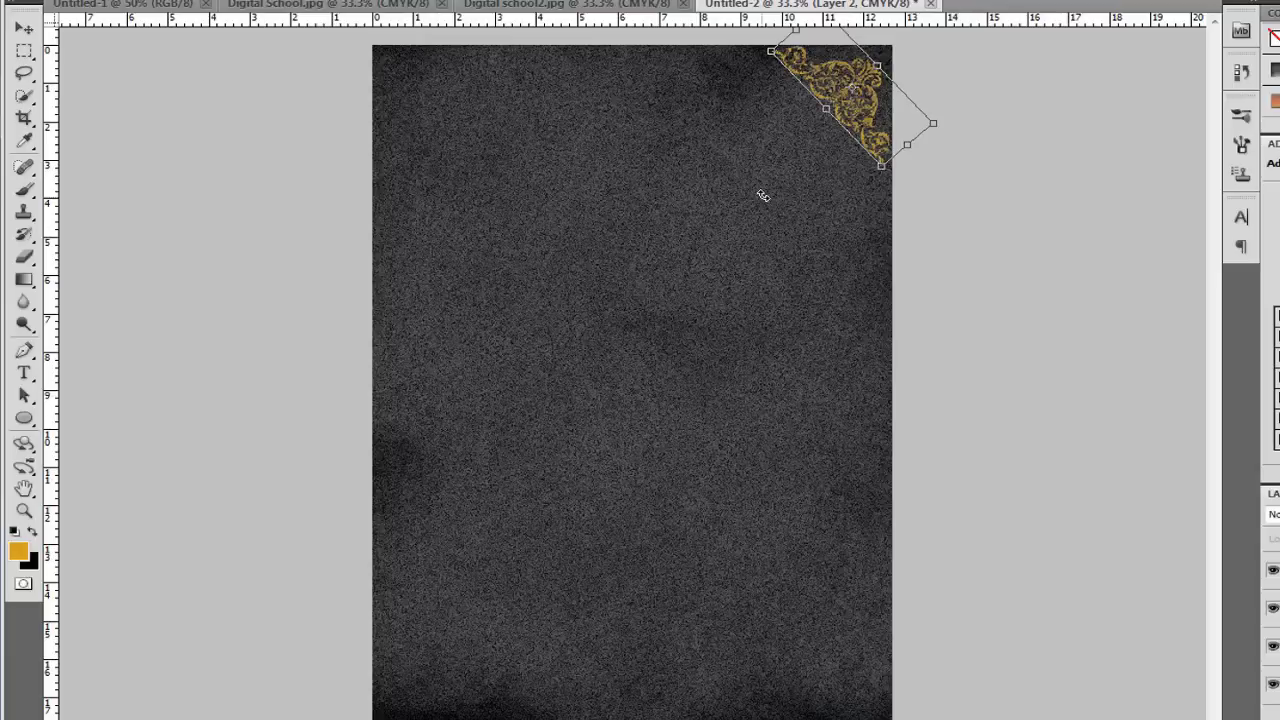
key(Return)
Duplicate the ornament layer and drag the copy toward the page's lower left.
key(b)
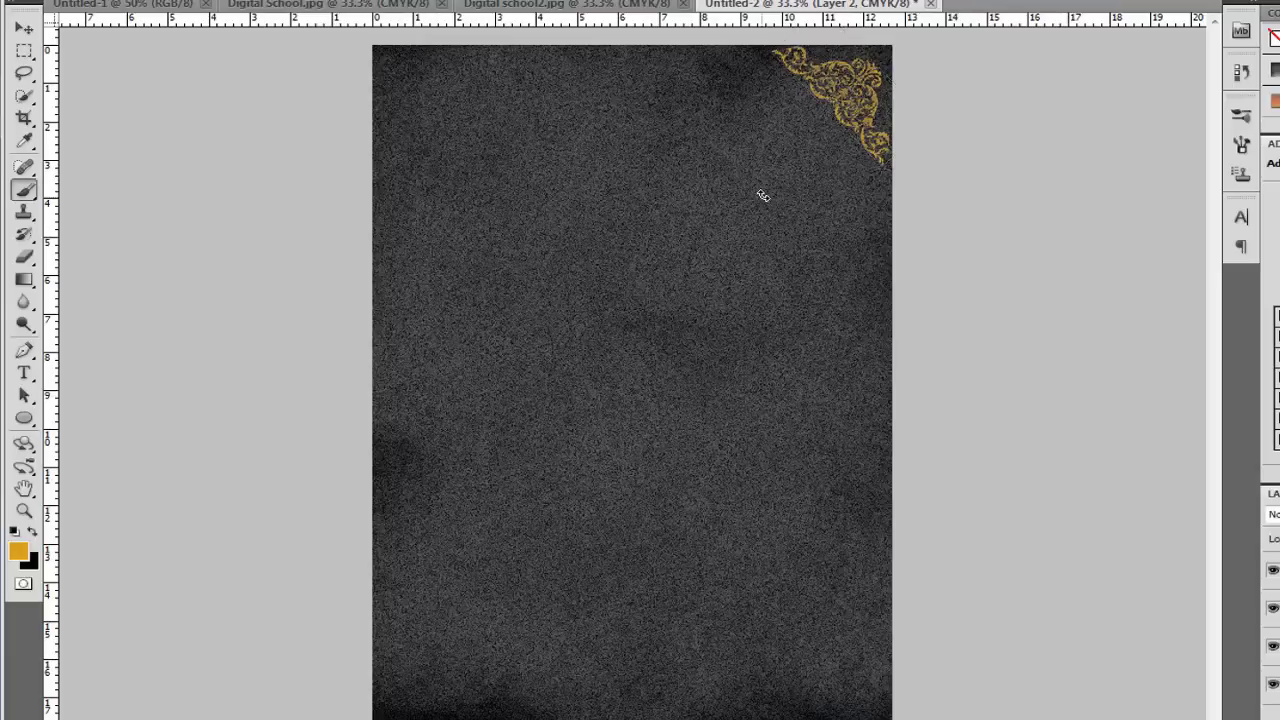
click(24, 28)
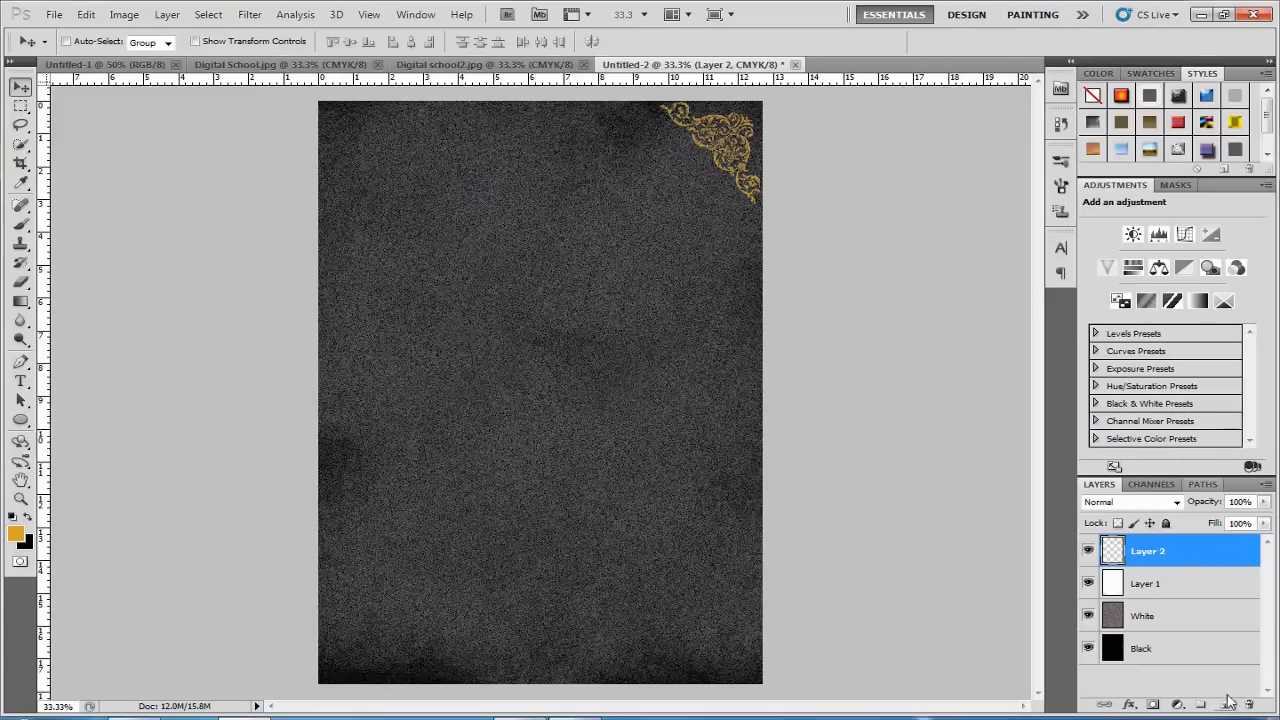
drag(1200, 558, 1225, 704)
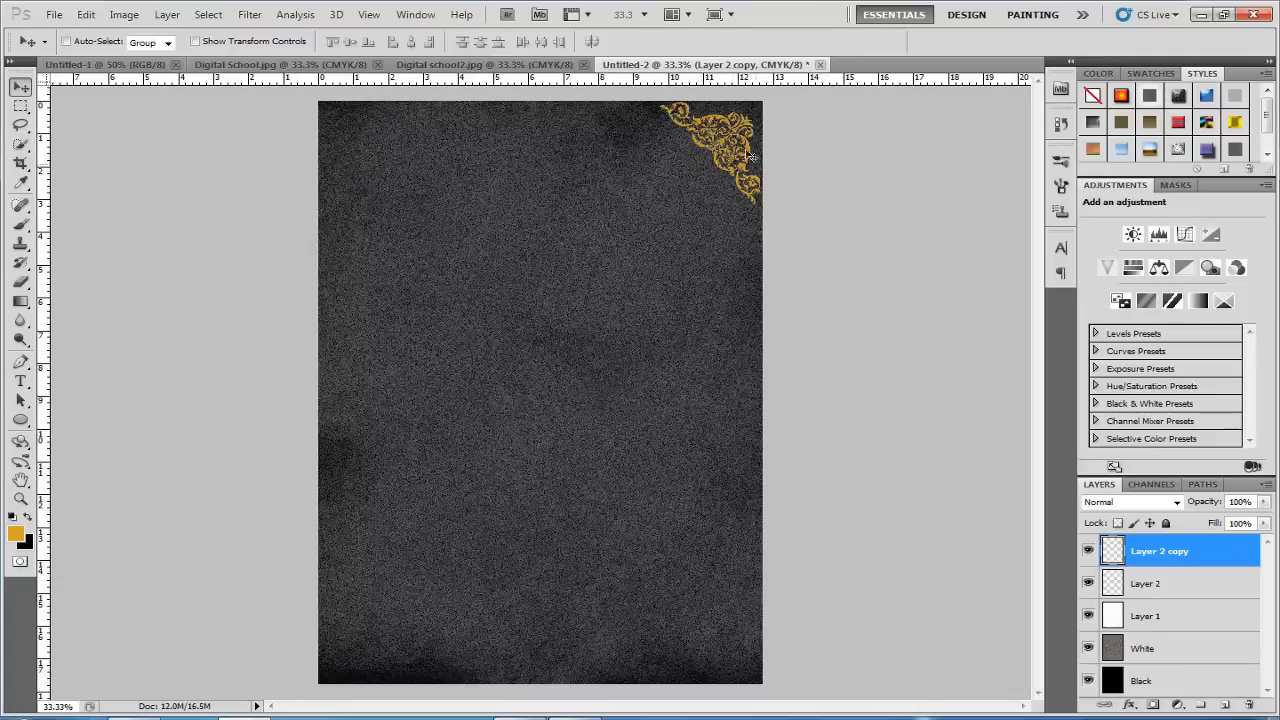
drag(736, 160, 489, 520)
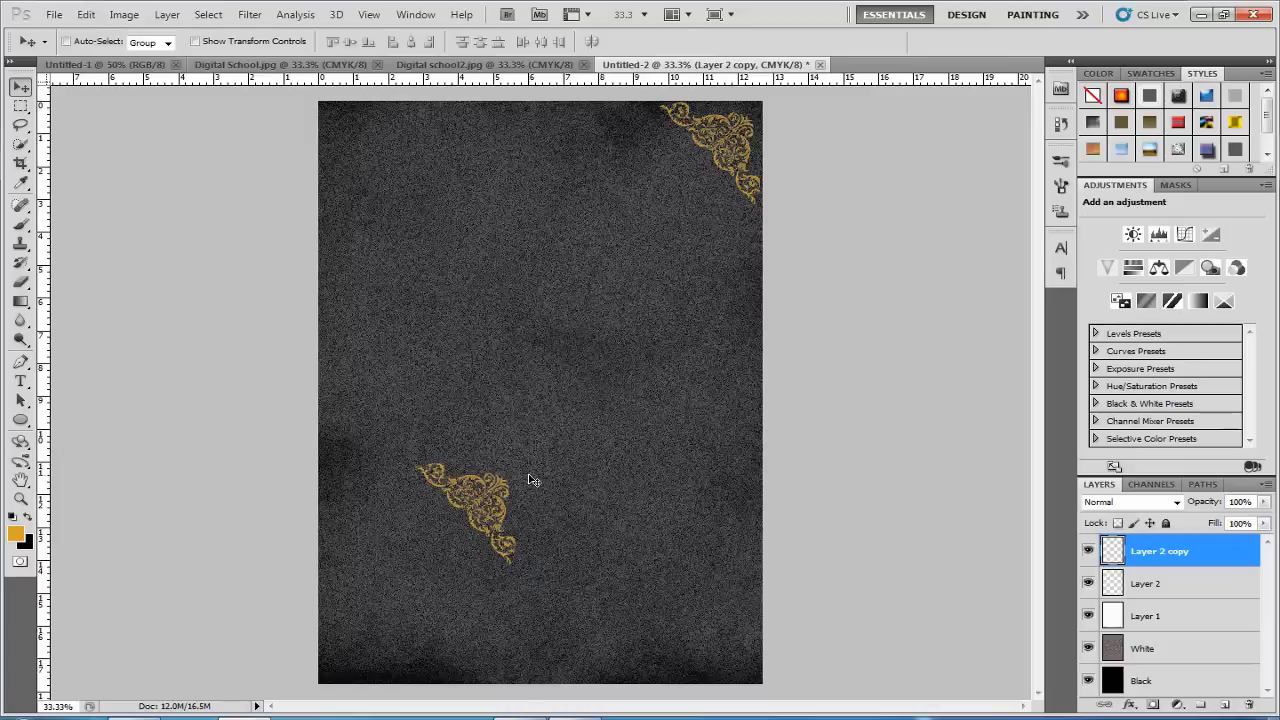
Flip the ornament copy horizontally and vertically and fit it into the bottom-left corner.
key(ctrl+t)
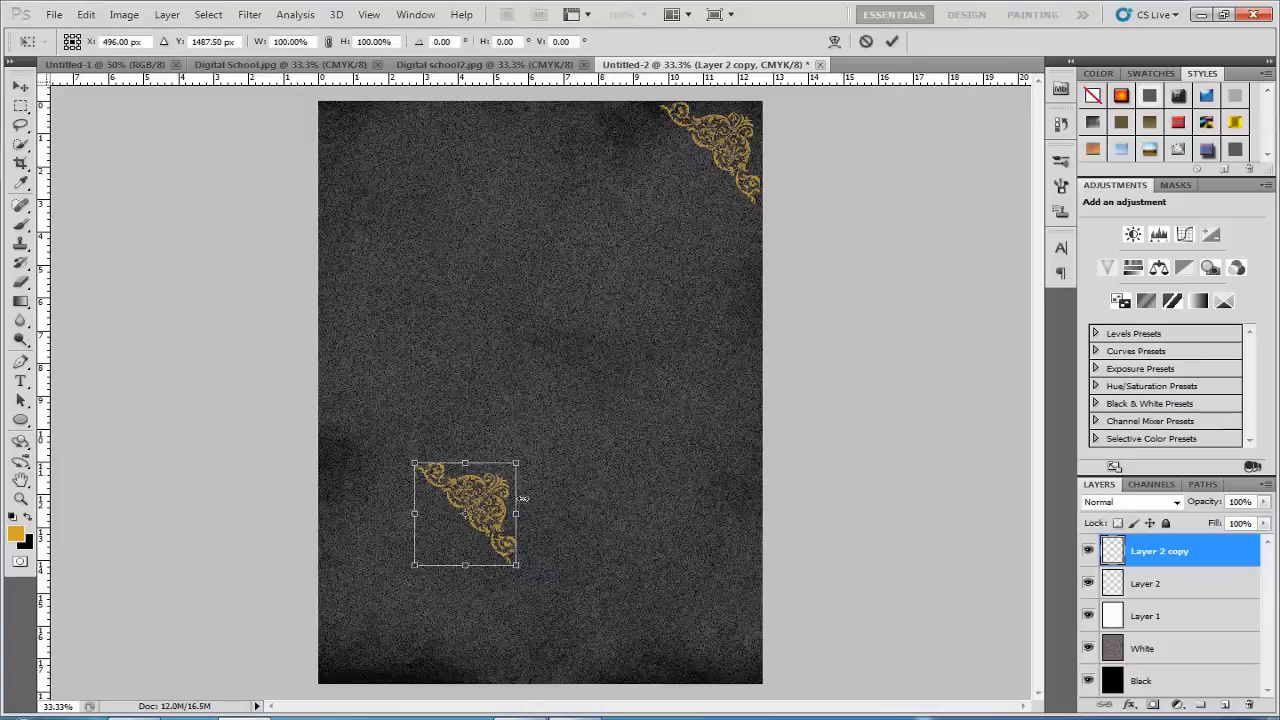
right_click(477, 548)
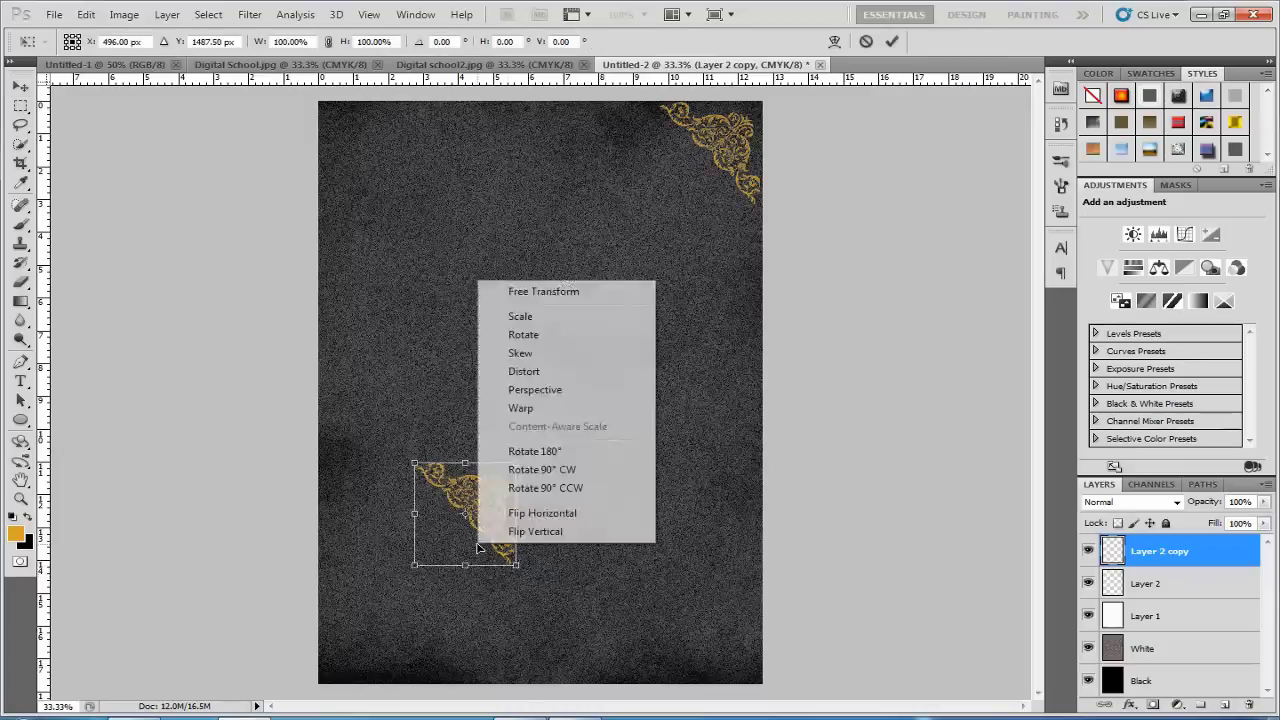
click(510, 512)
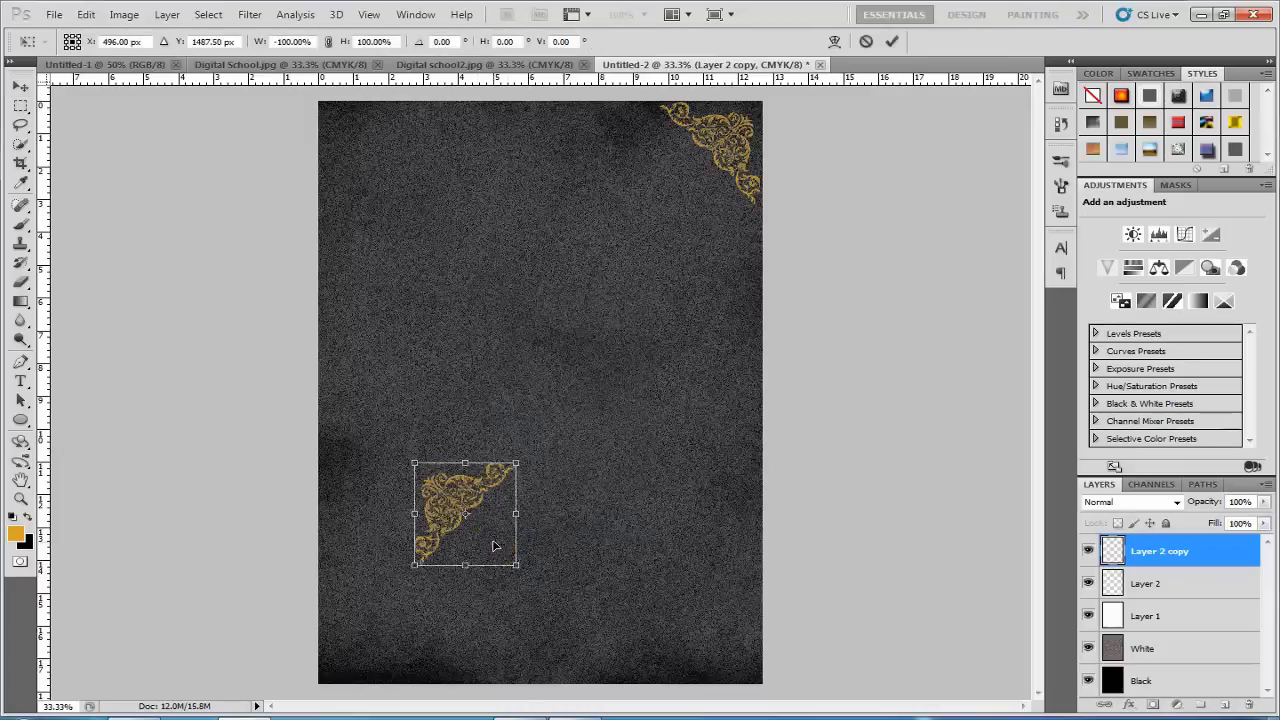
right_click(493, 546)
click(531, 523)
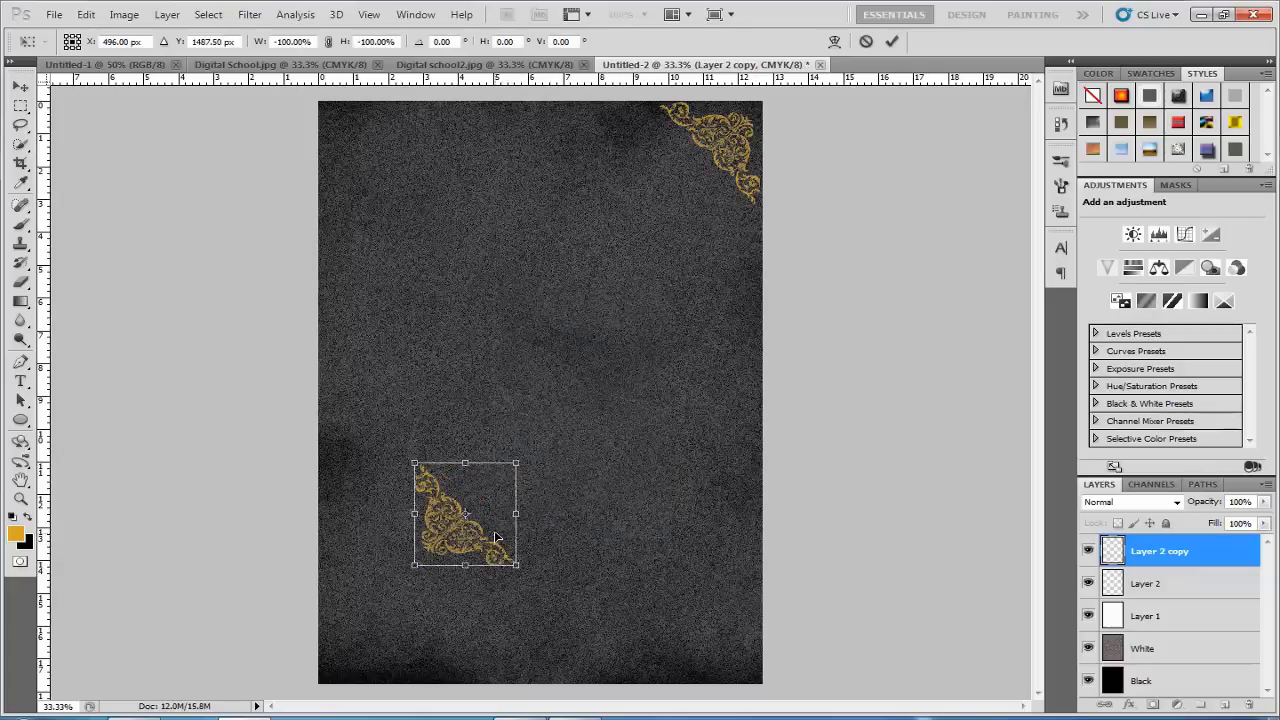
drag(496, 538, 405, 656)
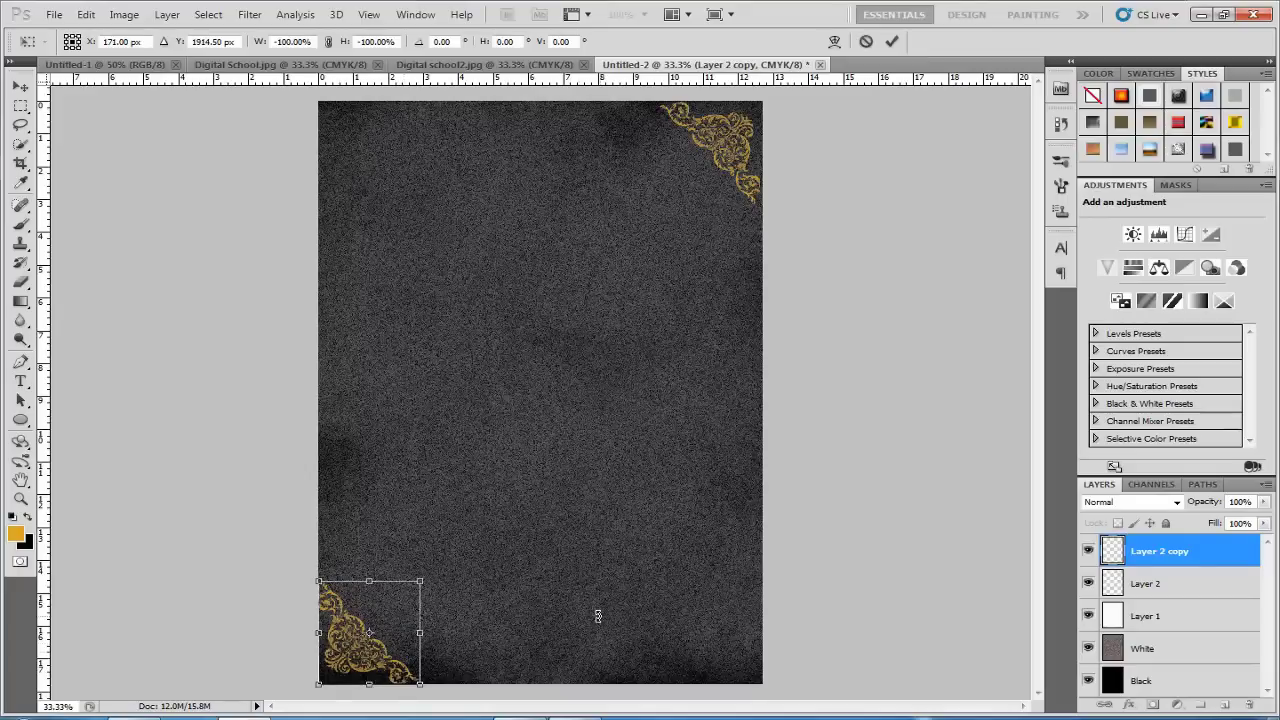
key(Return)
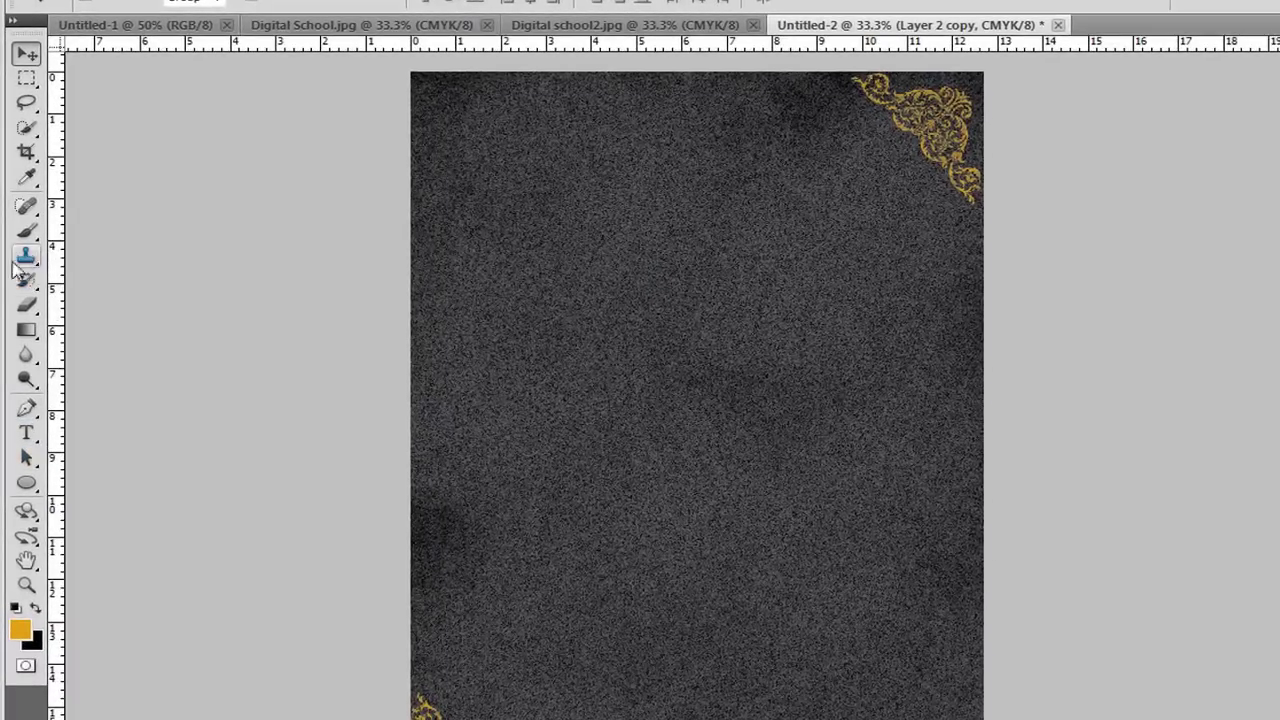
Load the 285 px wavy brush and enlarge it slightly to about 288 px.
click(27, 231)
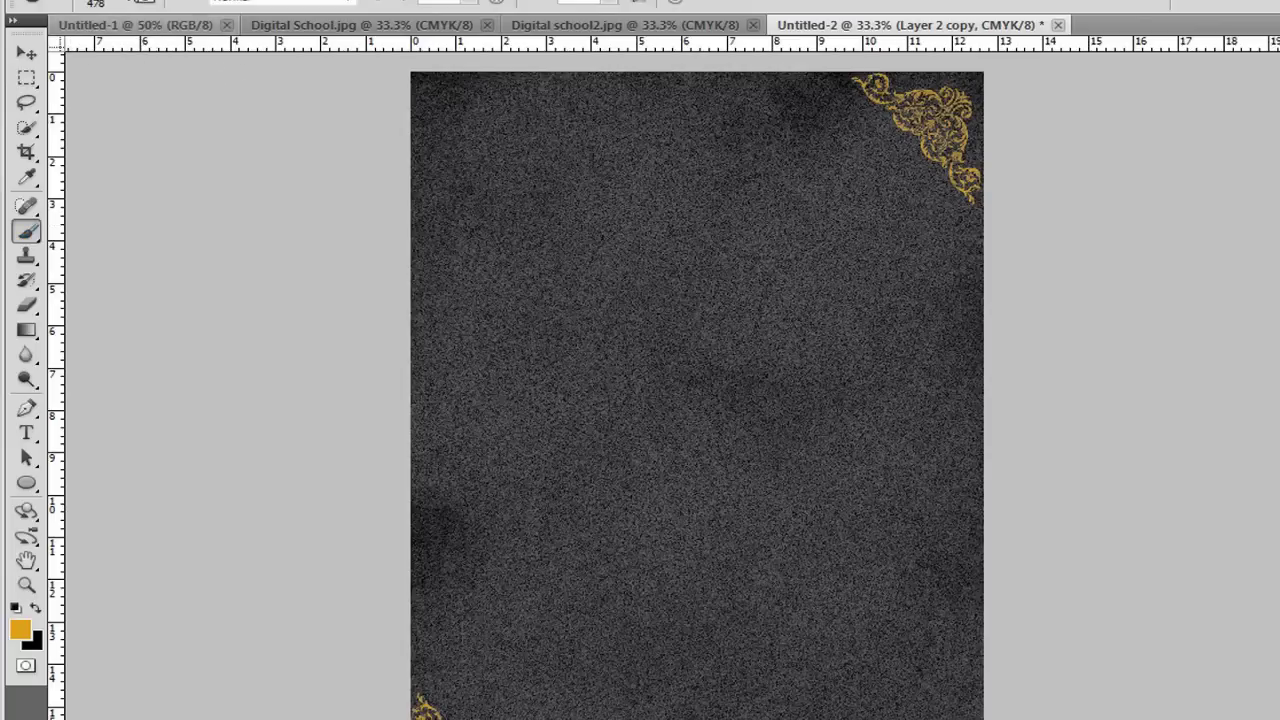
click(133, 3)
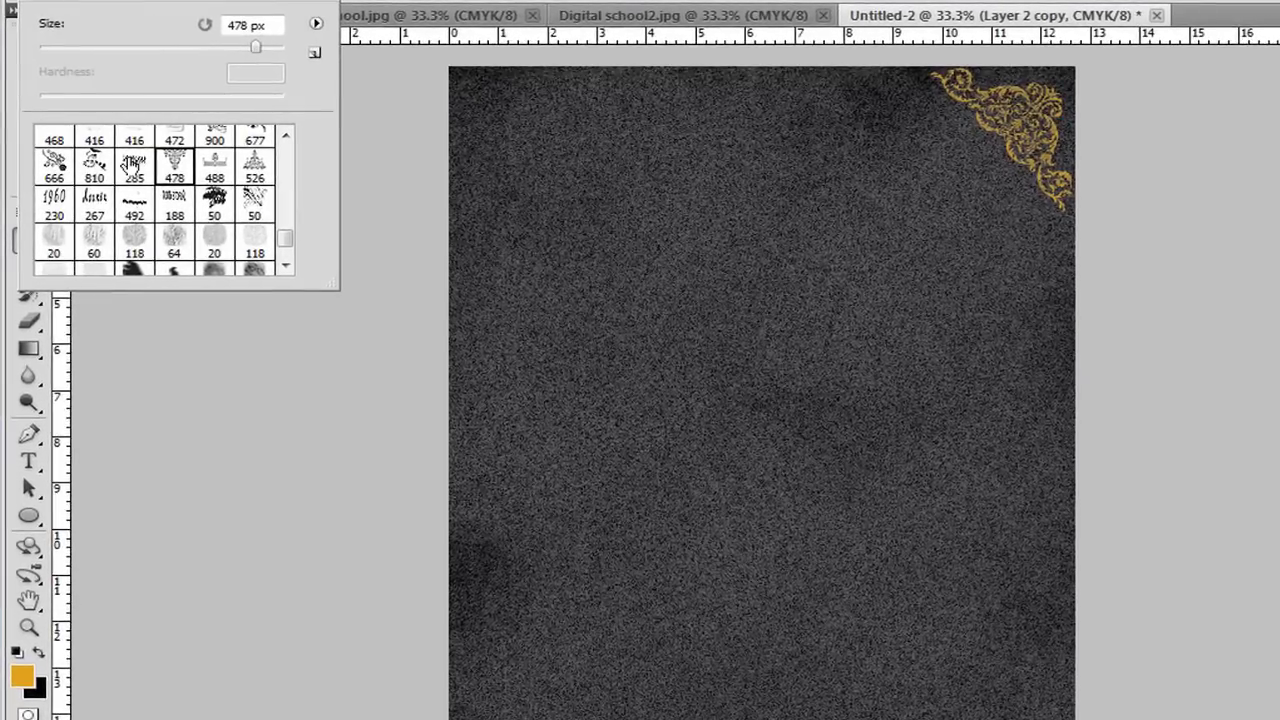
click(124, 162)
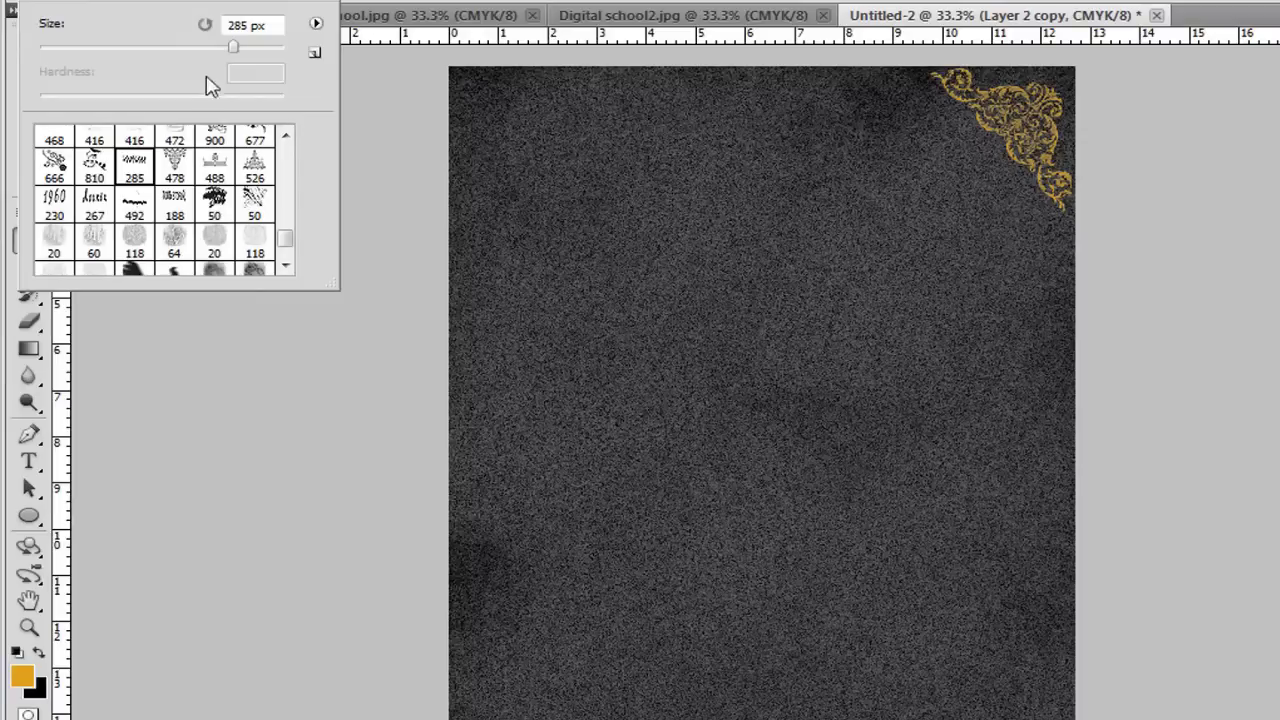
drag(231, 48, 236, 55)
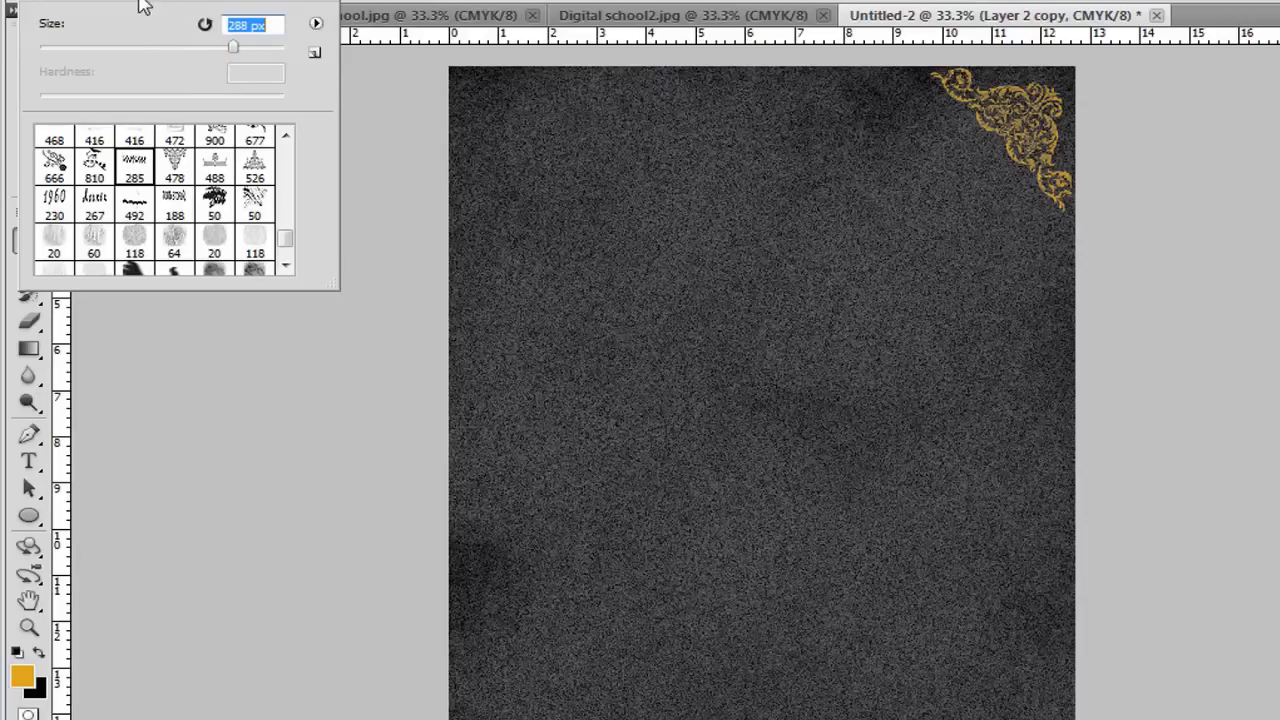
key(Return)
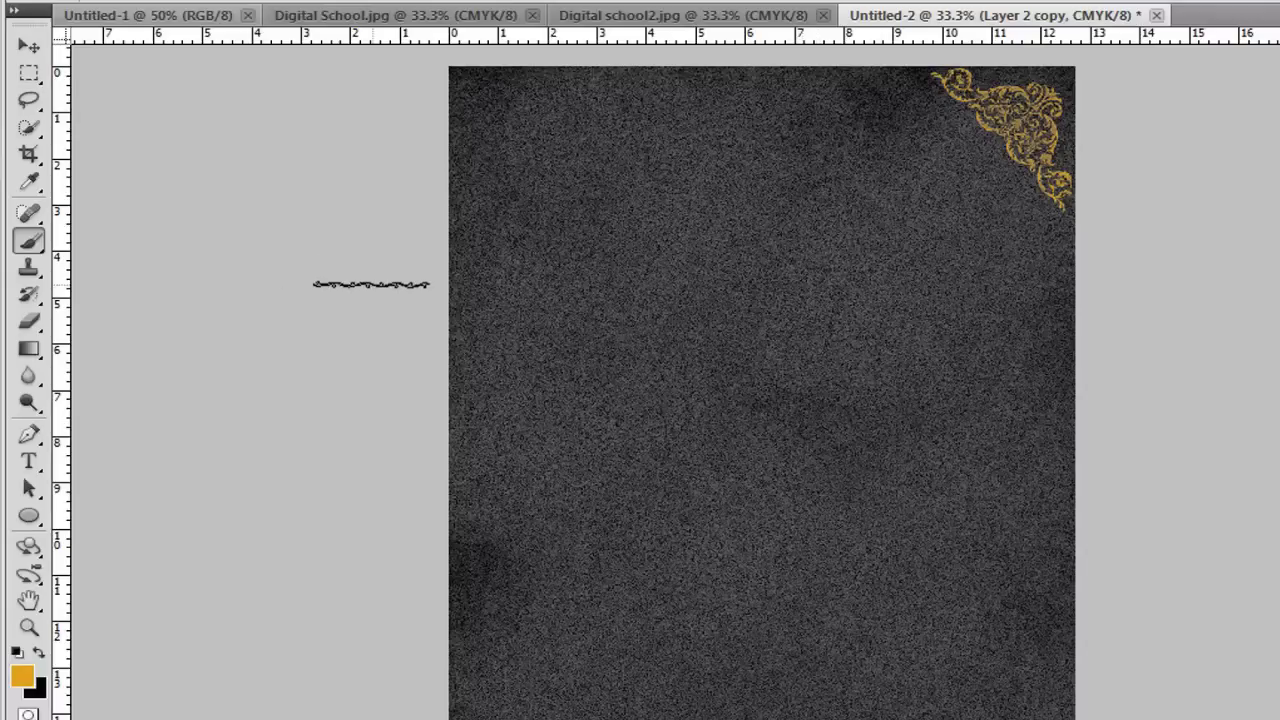
click(28, 46)
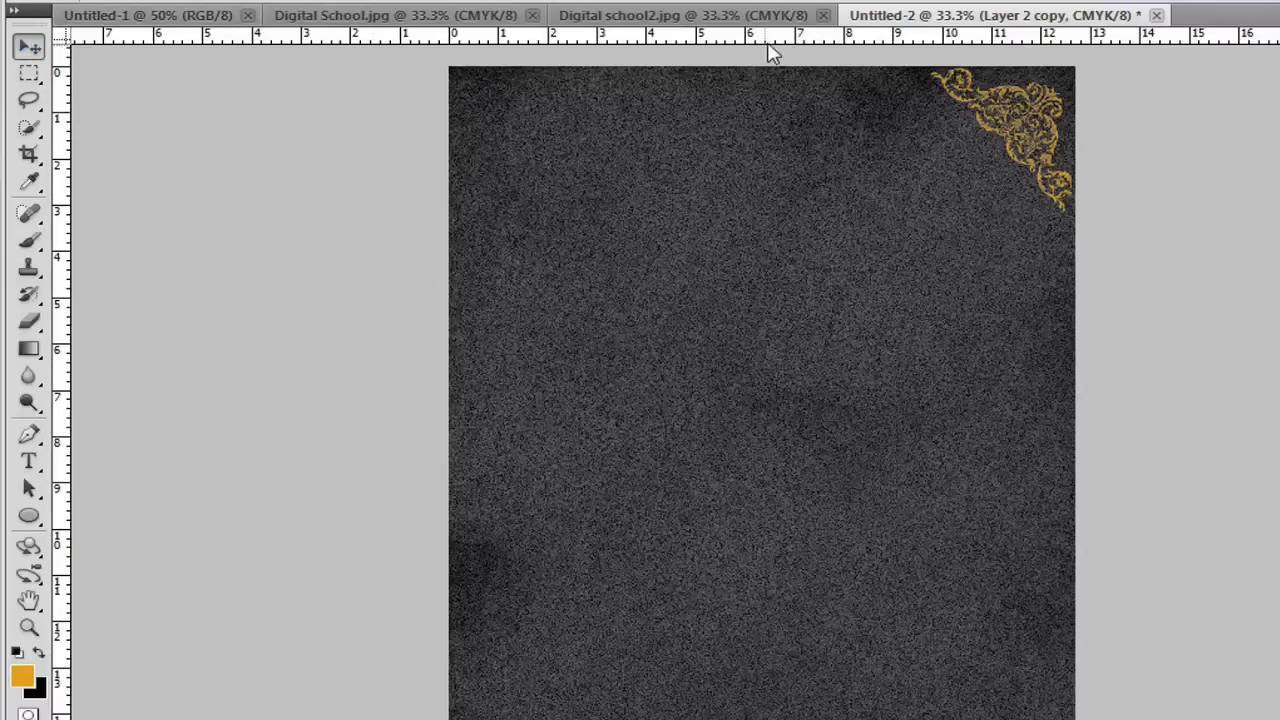
Drag guides just inside the top, bottom, left and right page edges to mark the margin.
mouse_move(778, 40)
mouse_down()
mouse_move(778, 68)
mouse_move(793, 75)
mouse_up()
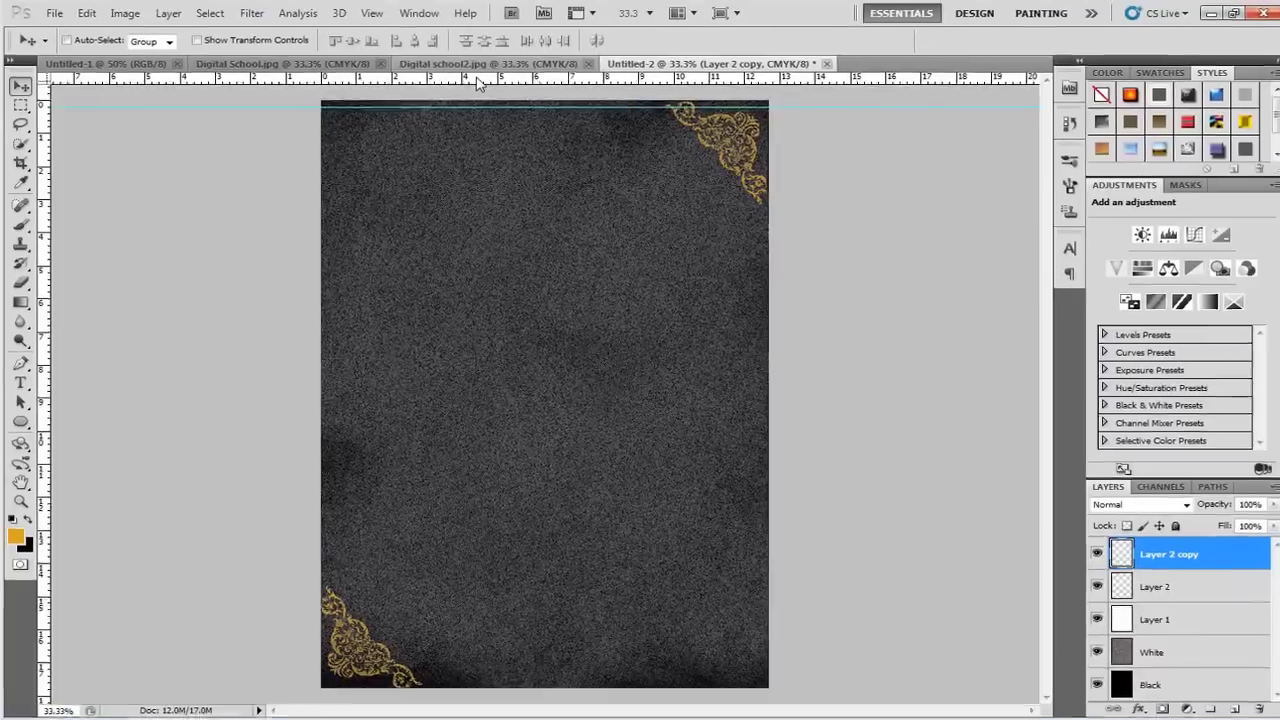
drag(475, 79, 500, 576)
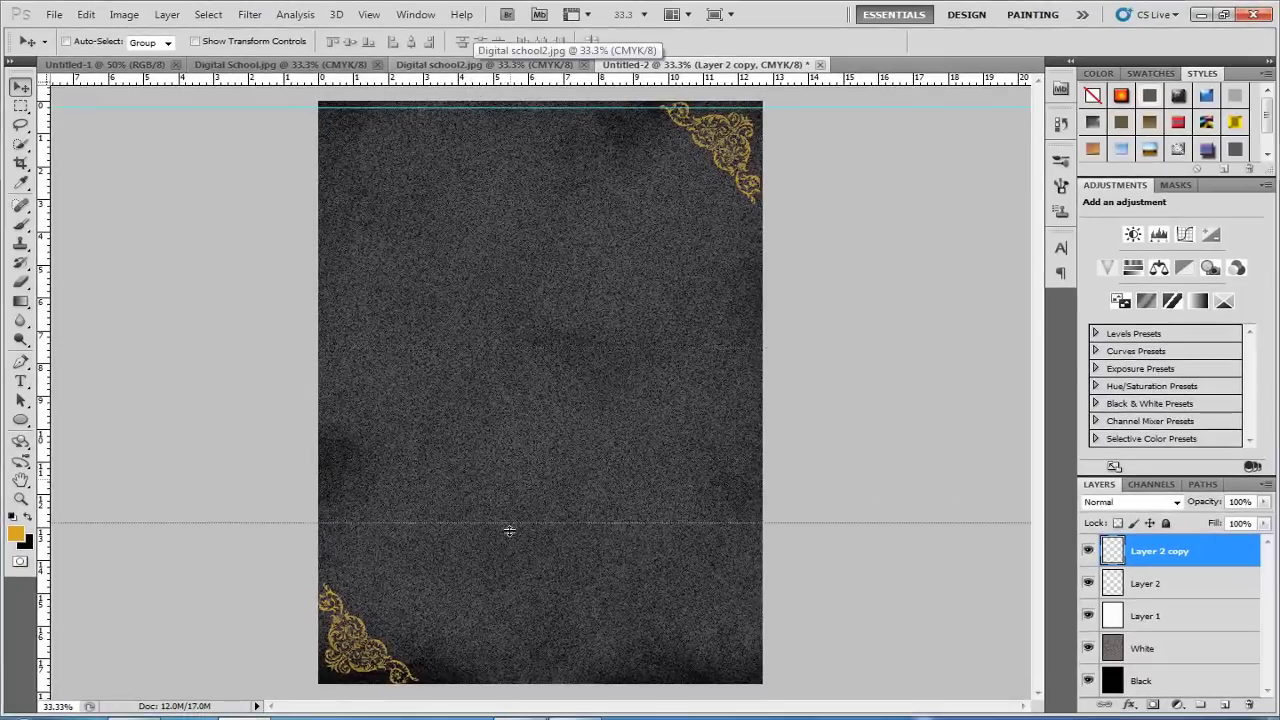
drag(500, 592, 498, 678)
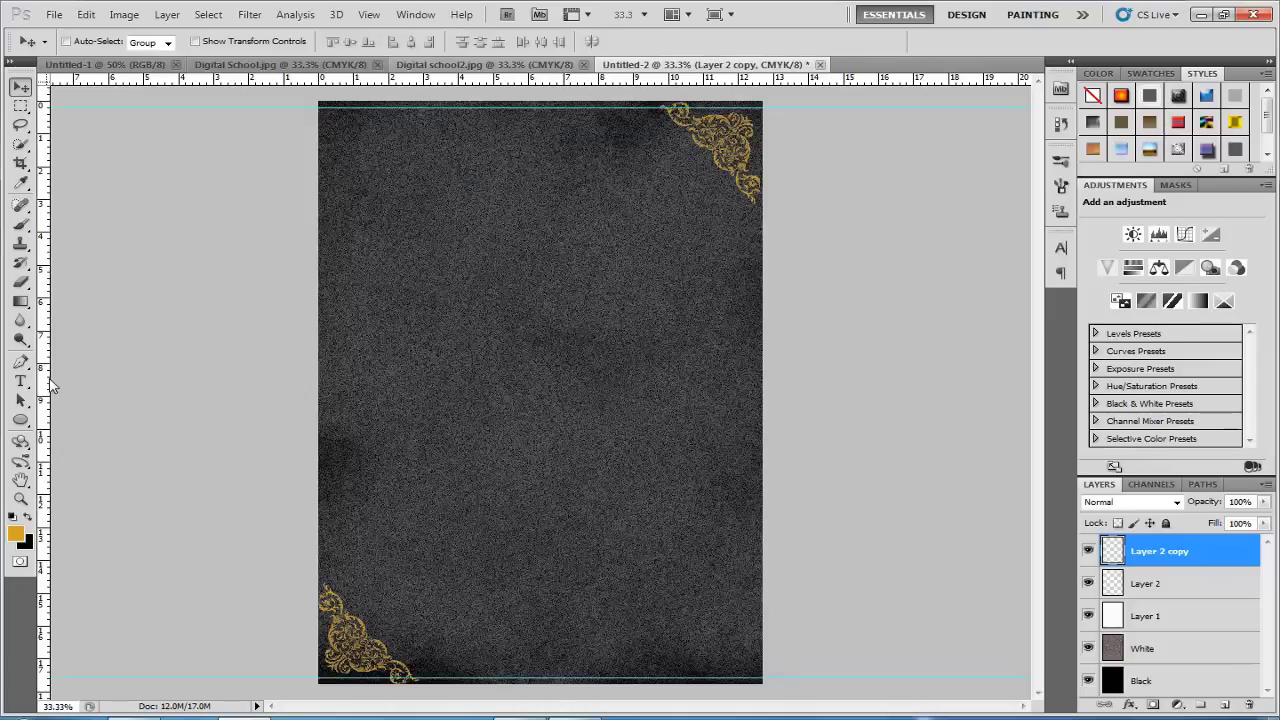
drag(45, 385, 325, 412)
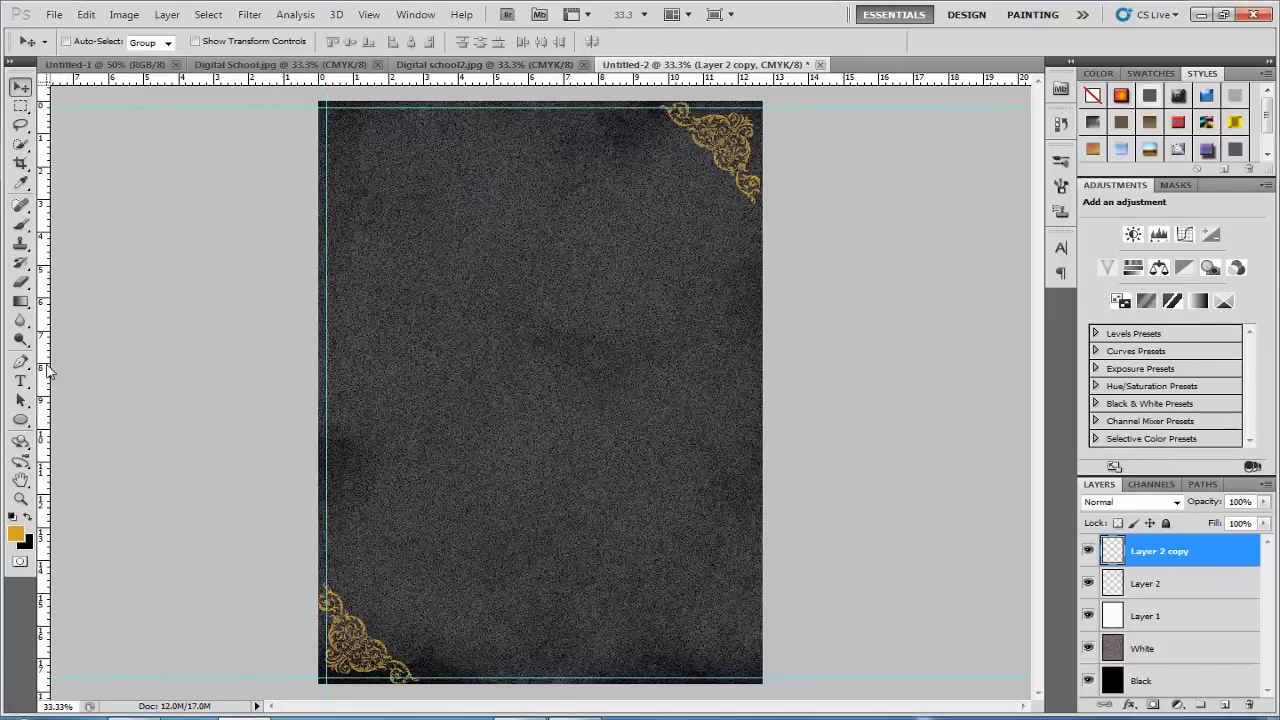
mouse_move(47, 371)
mouse_down()
mouse_move(574, 374)
mouse_move(756, 361)
mouse_up()
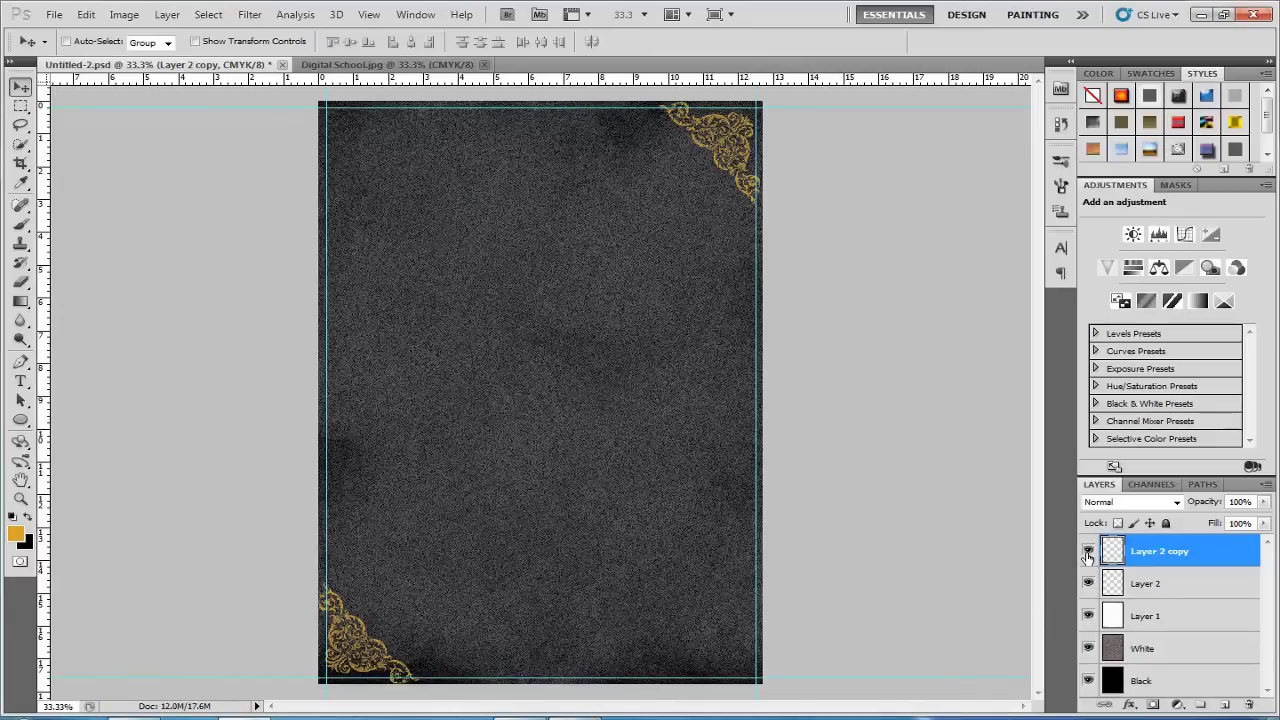
Toggle ornament layer visibility to find which layer holds the top-right flourish, then select it.
click(1088, 553)
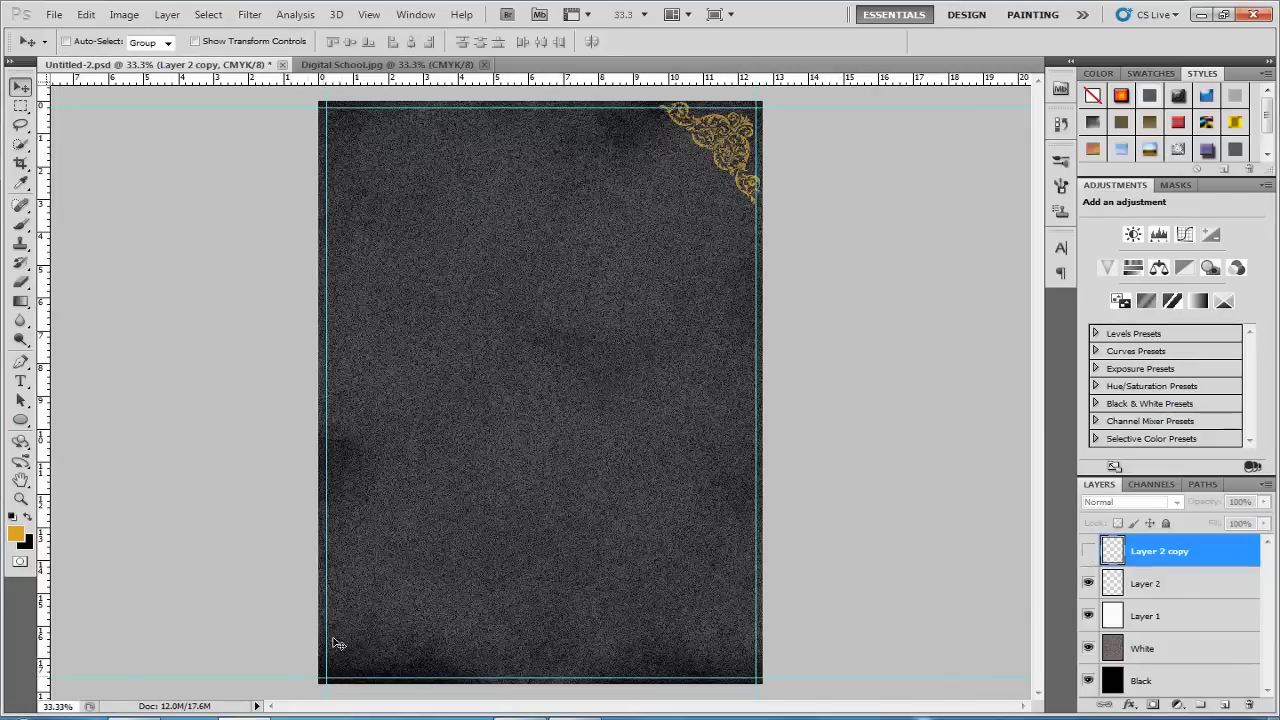
click(1088, 551)
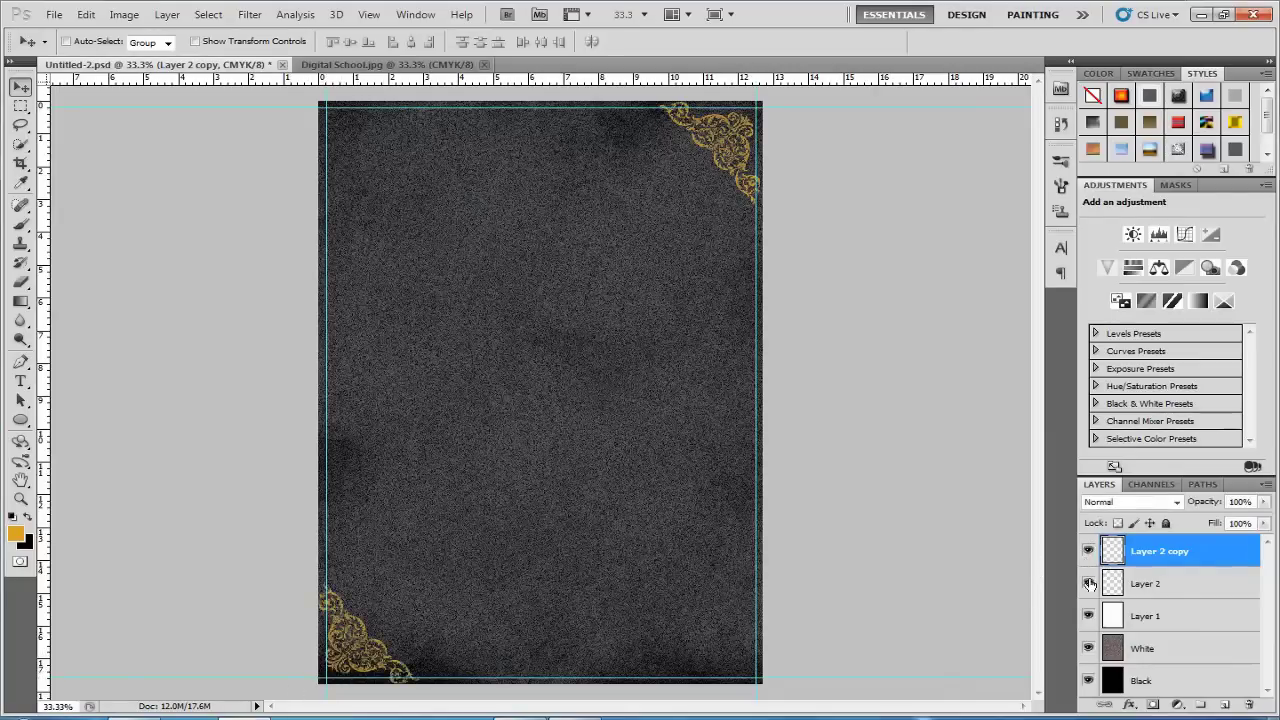
click(1088, 583)
click(1088, 583)
click(1140, 586)
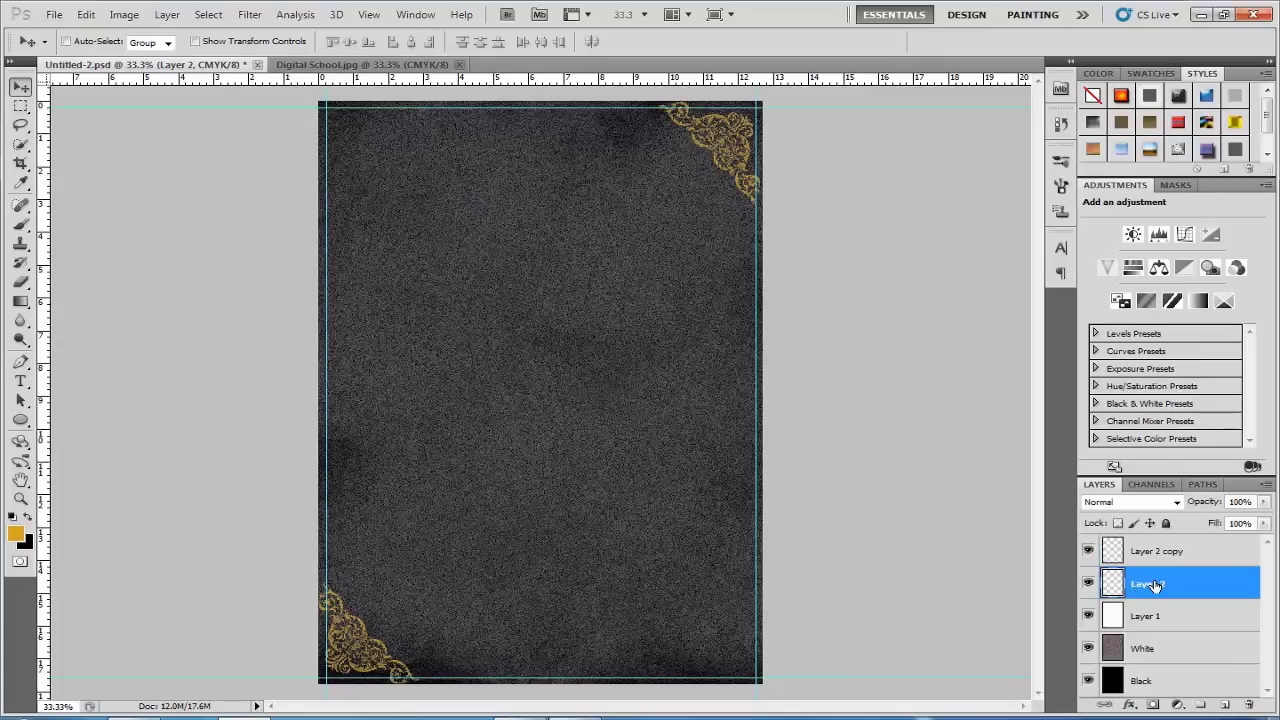
Rename Layer 2 to 'top c' and Layer 2 copy to 'down c'.
double_click(1150, 584)
text(top c)
key(Return)
double_click(1146, 551)
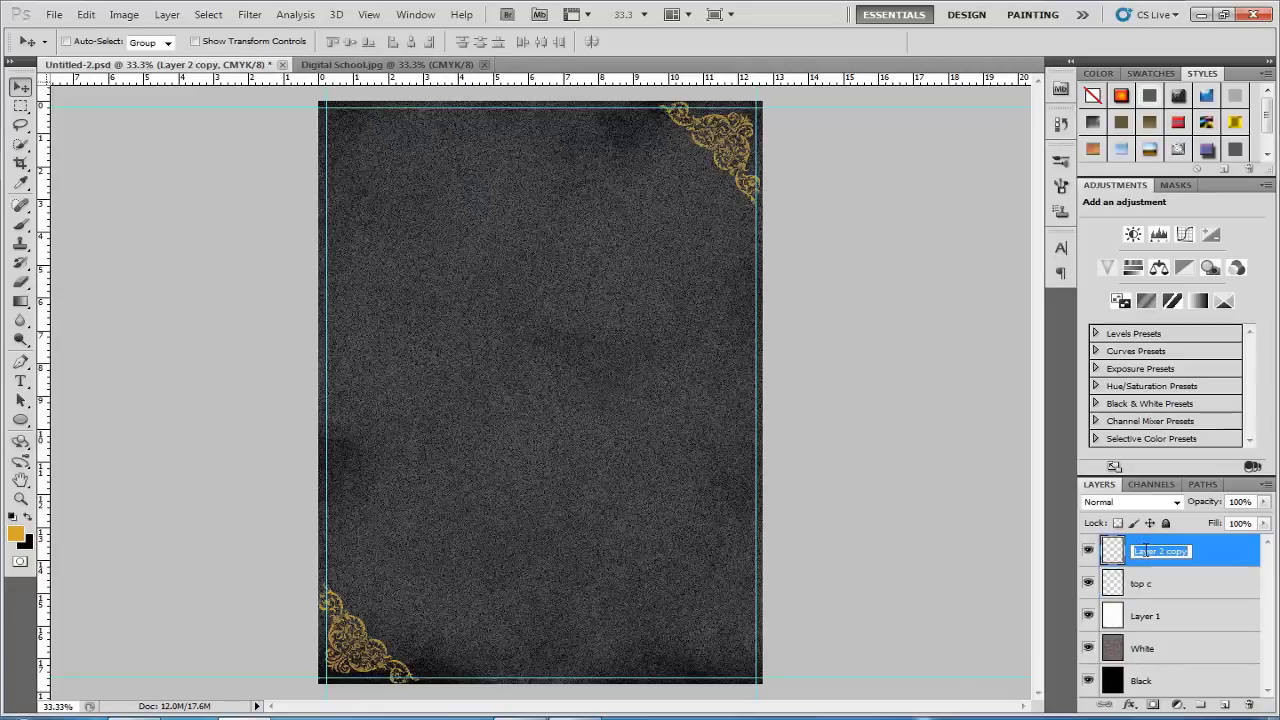
text(b)
key(Return)
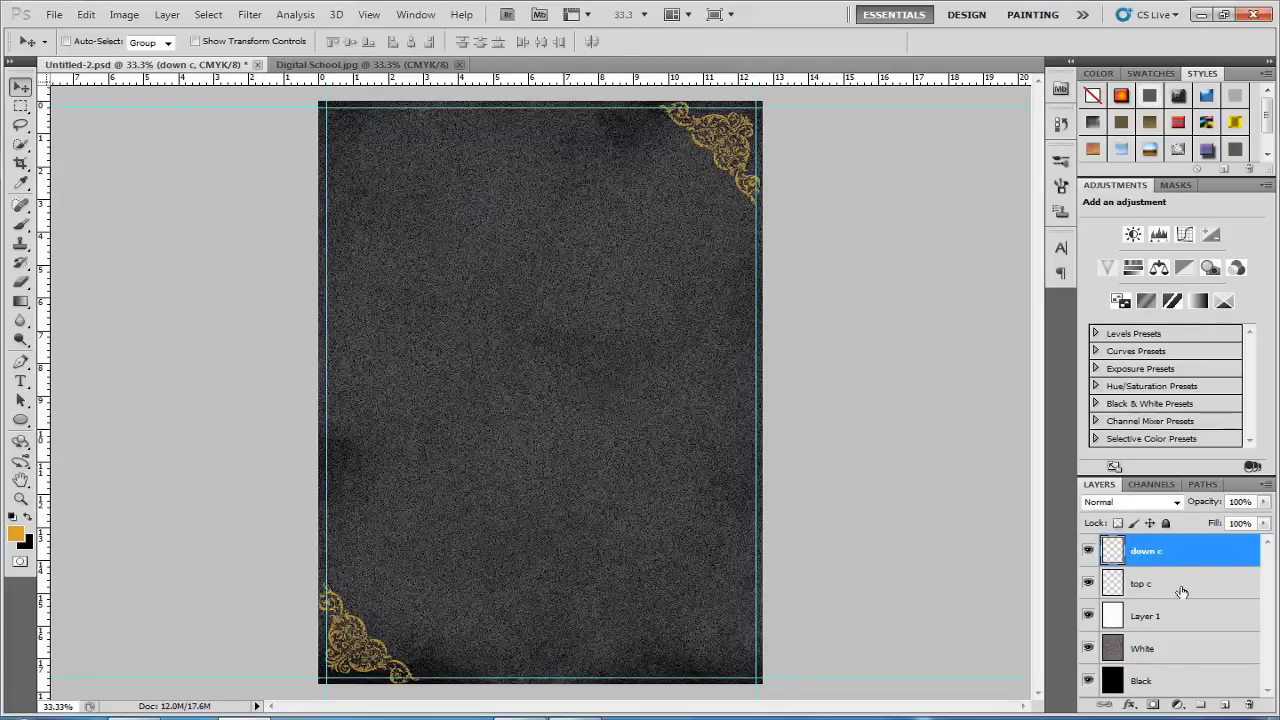
Recheck both ornaments' visibility and switch back to the down c layer.
click(1155, 585)
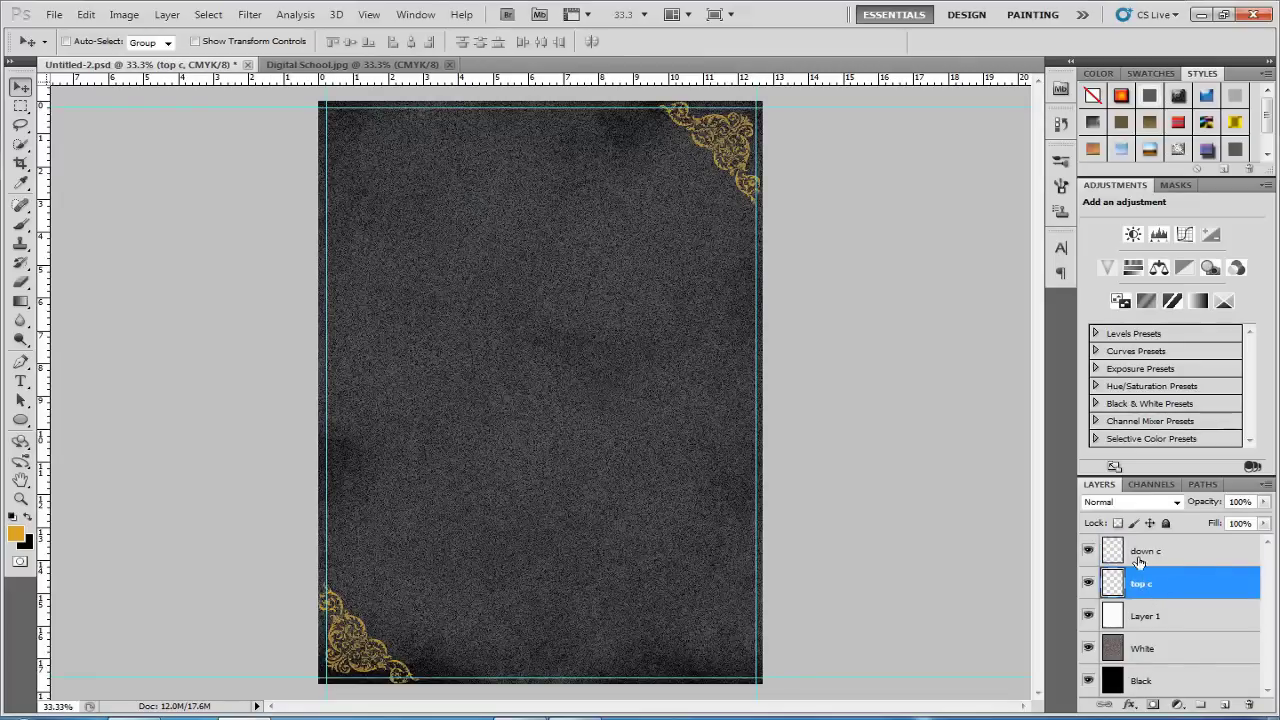
click(1087, 583)
click(1087, 583)
click(1088, 550)
key(alt+bracketright)
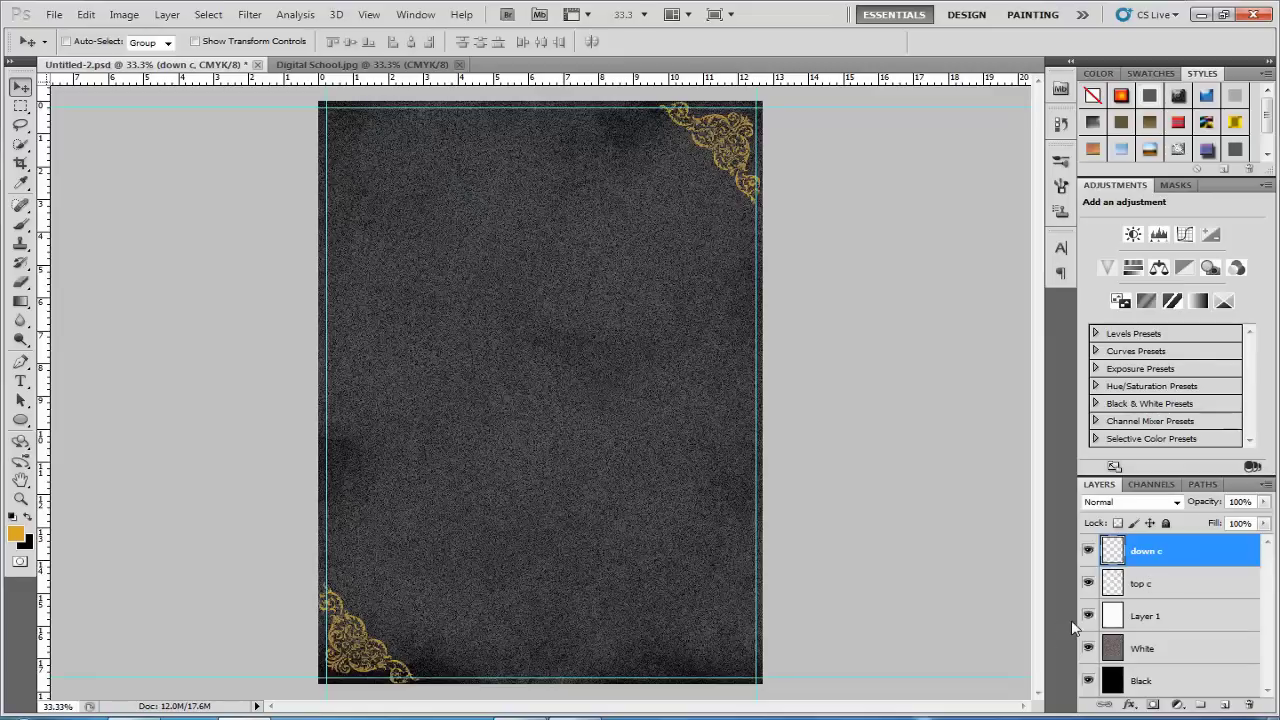
Paint the gold wavy top-border strip on a new layer, then duplicate it offset left.
click(1226, 706)
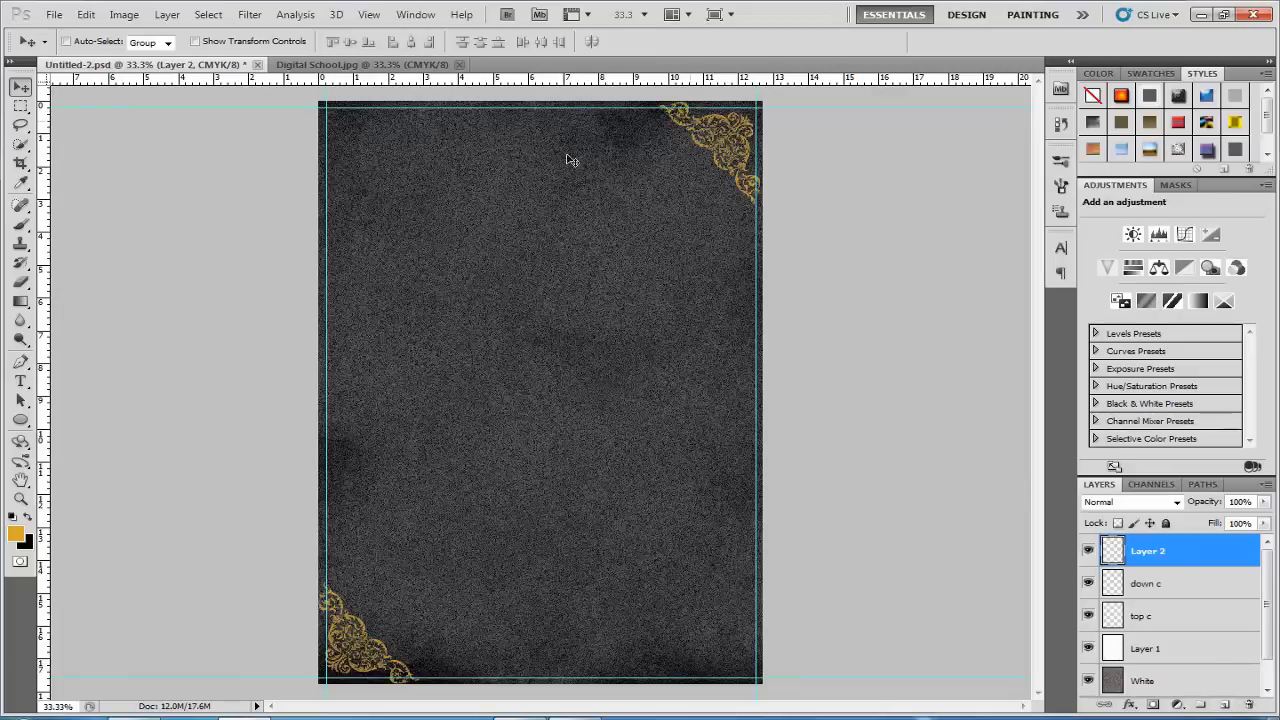
click(20, 224)
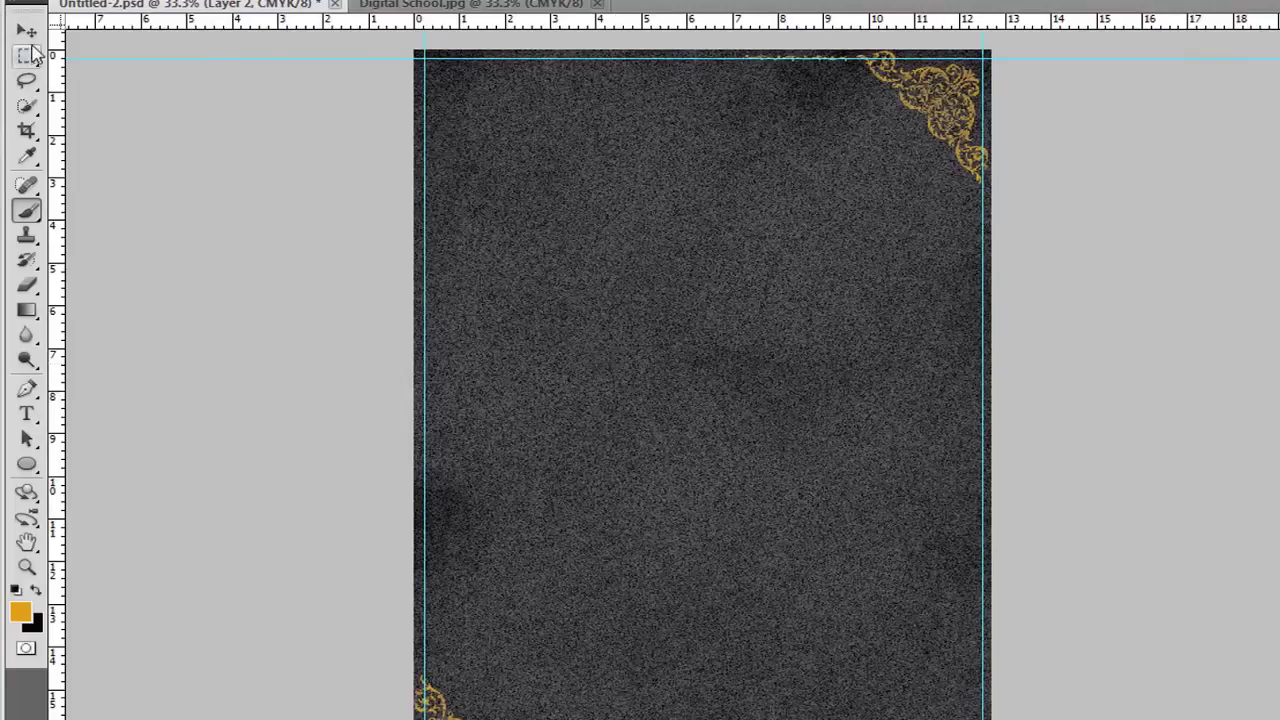
click(27, 31)
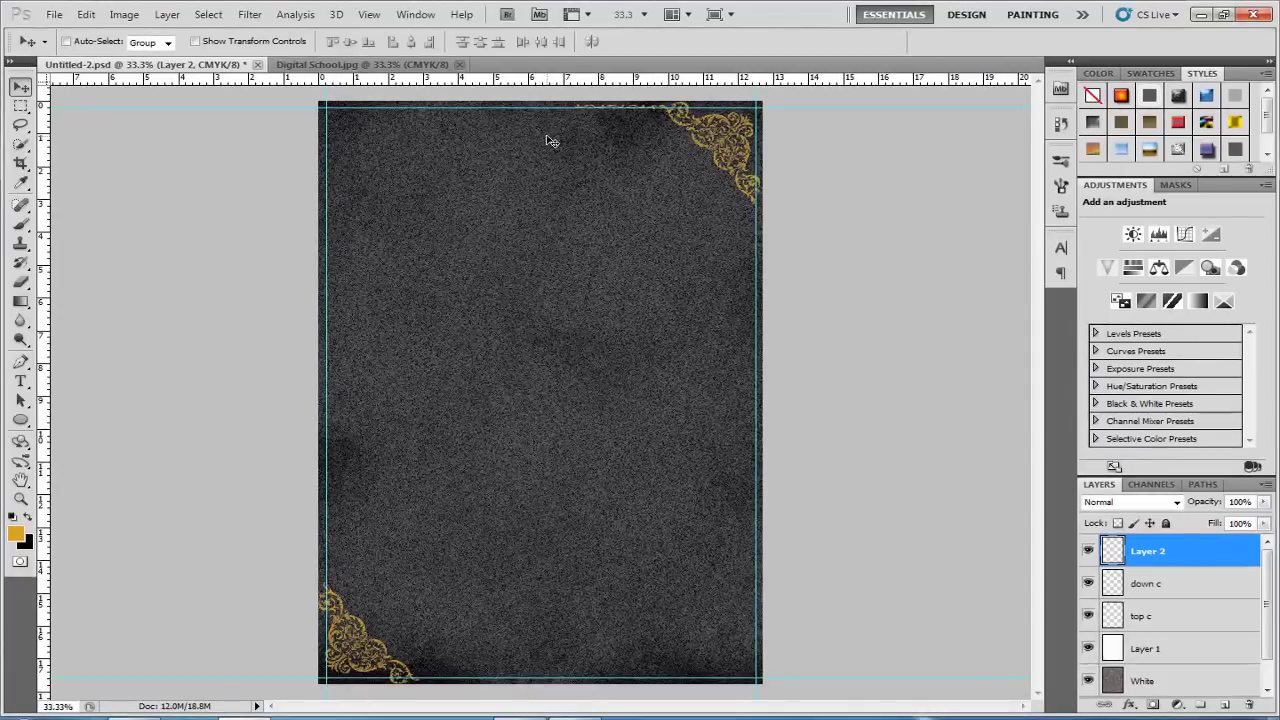
key(ctrl+j)
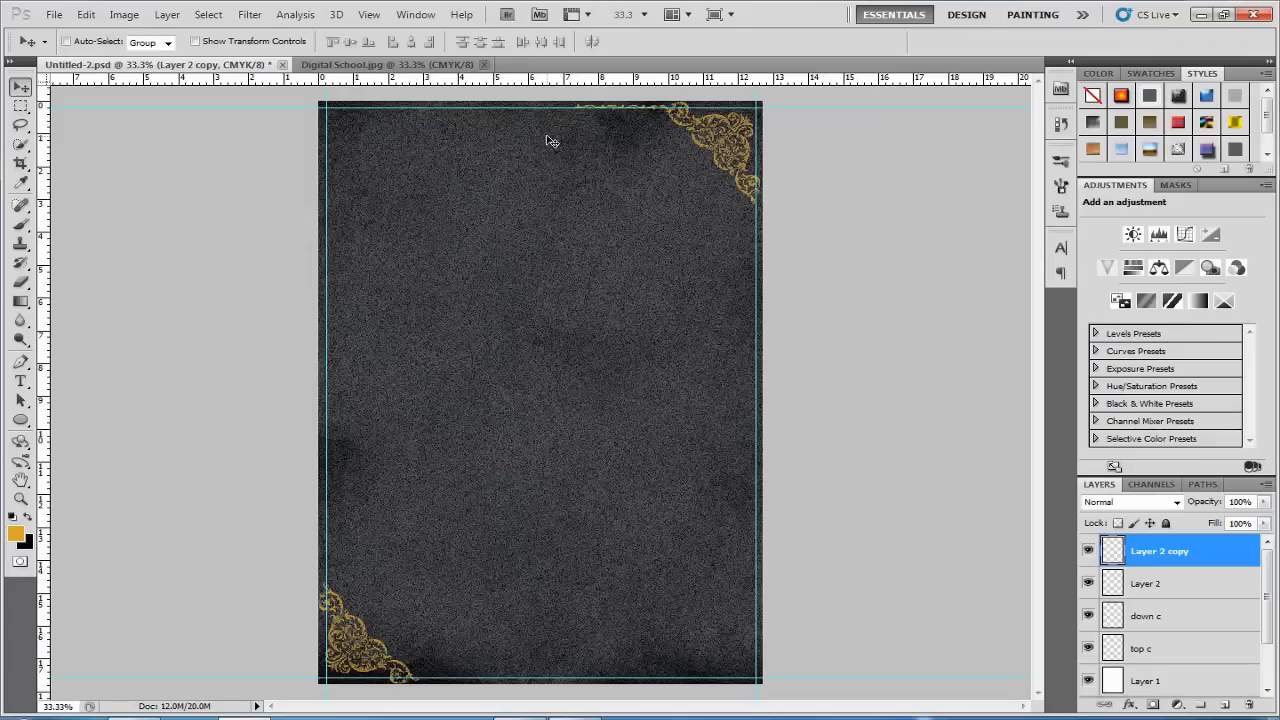
key(shift+Left)
key(shift+Left)
key(shift+Left)
key(shift+Left)
key(shift+Left)
key(shift+Left)
key(shift+Left)
key(shift+Left)
key(shift+Left)
key(shift+Left)
key(shift+Left)
key(shift+Left)
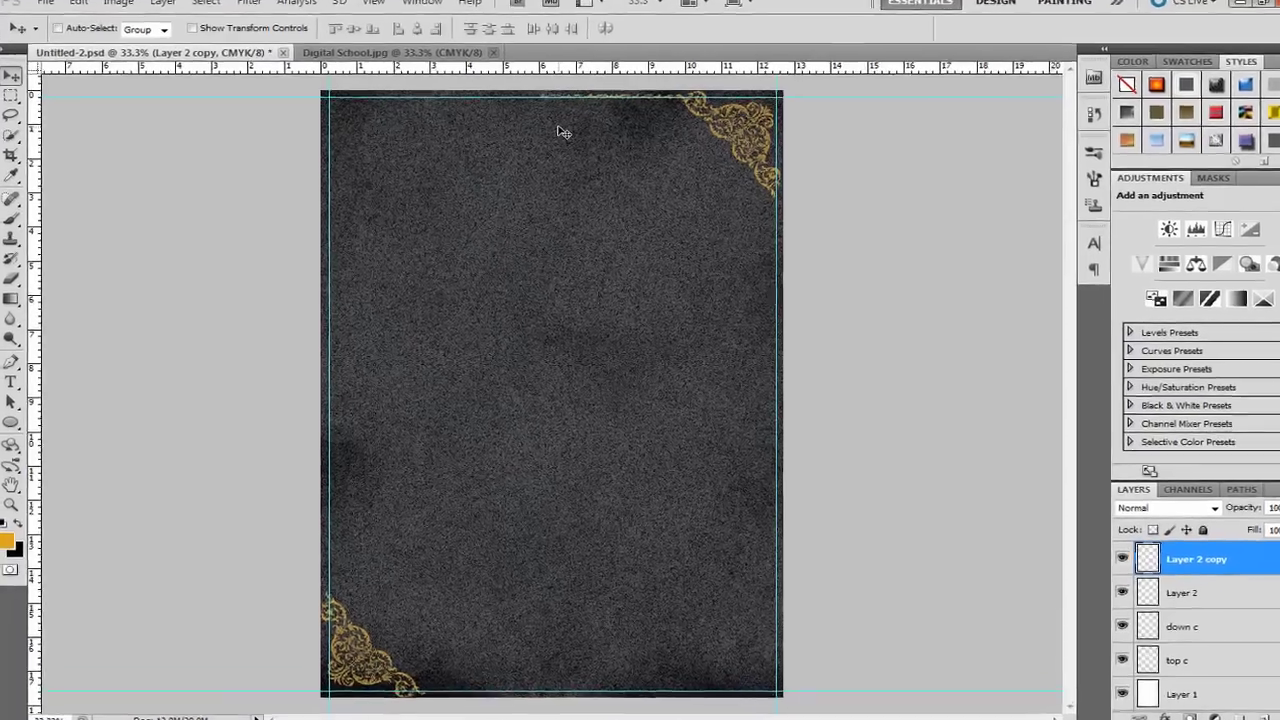
key(shift+Left)
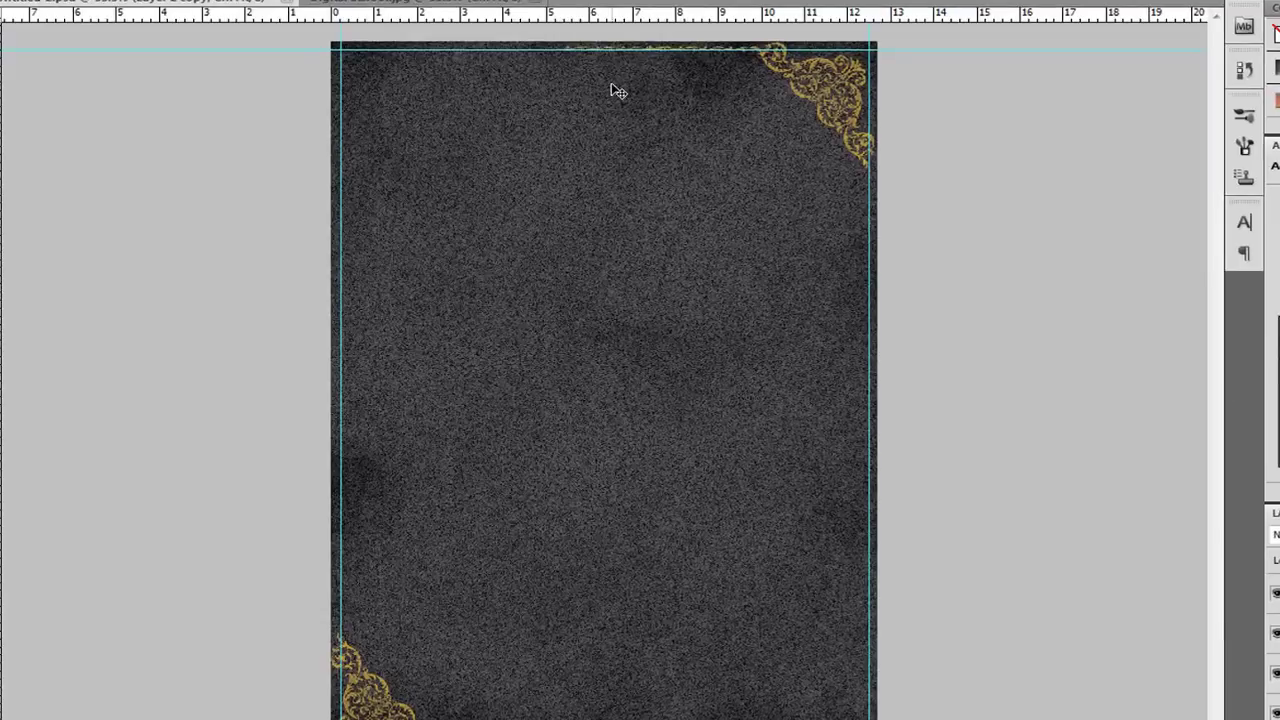
key(shift+Left)
key(shift+Left)
key(shift+Left)
key(shift+Left)
key(shift+Left)
key(shift+Left)
key(Right)
key(Right)
Make another copy of the gold strip and nudge it further left with arrow keys.
key(ctrl+j)
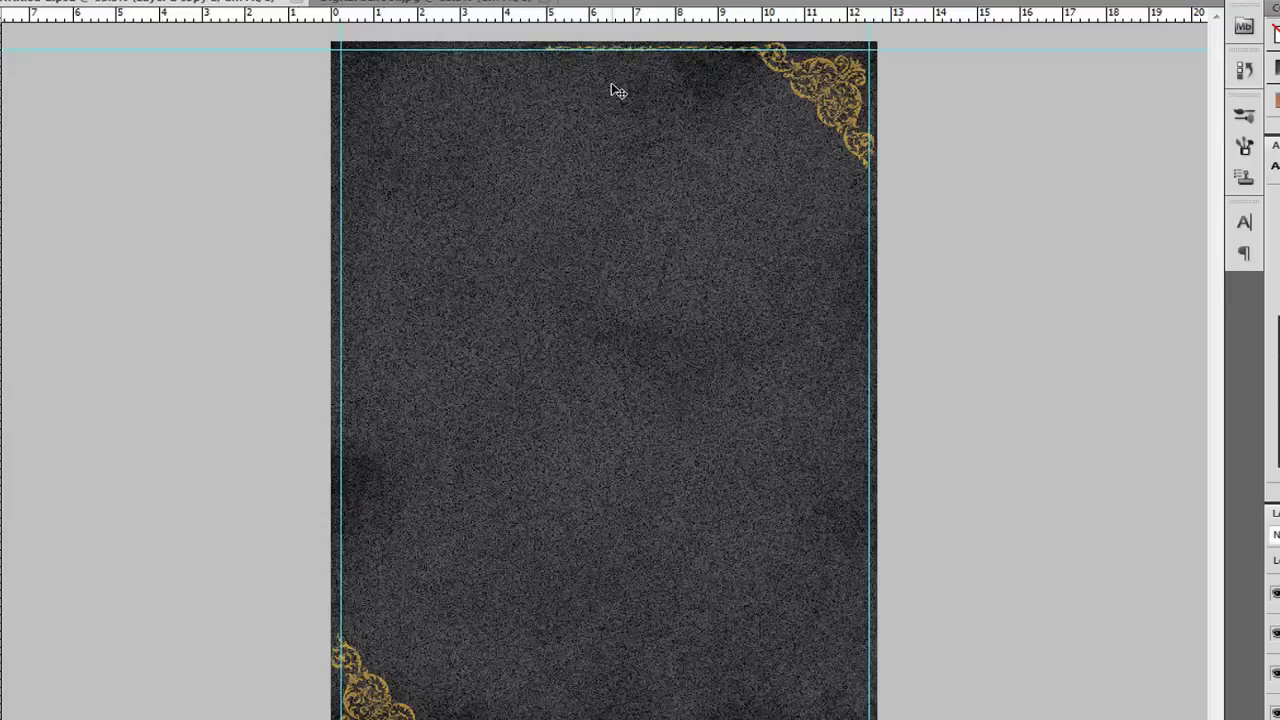
key(Left)
key(Left)
key(Left)
key(Left)
key(Left)
key(Left)
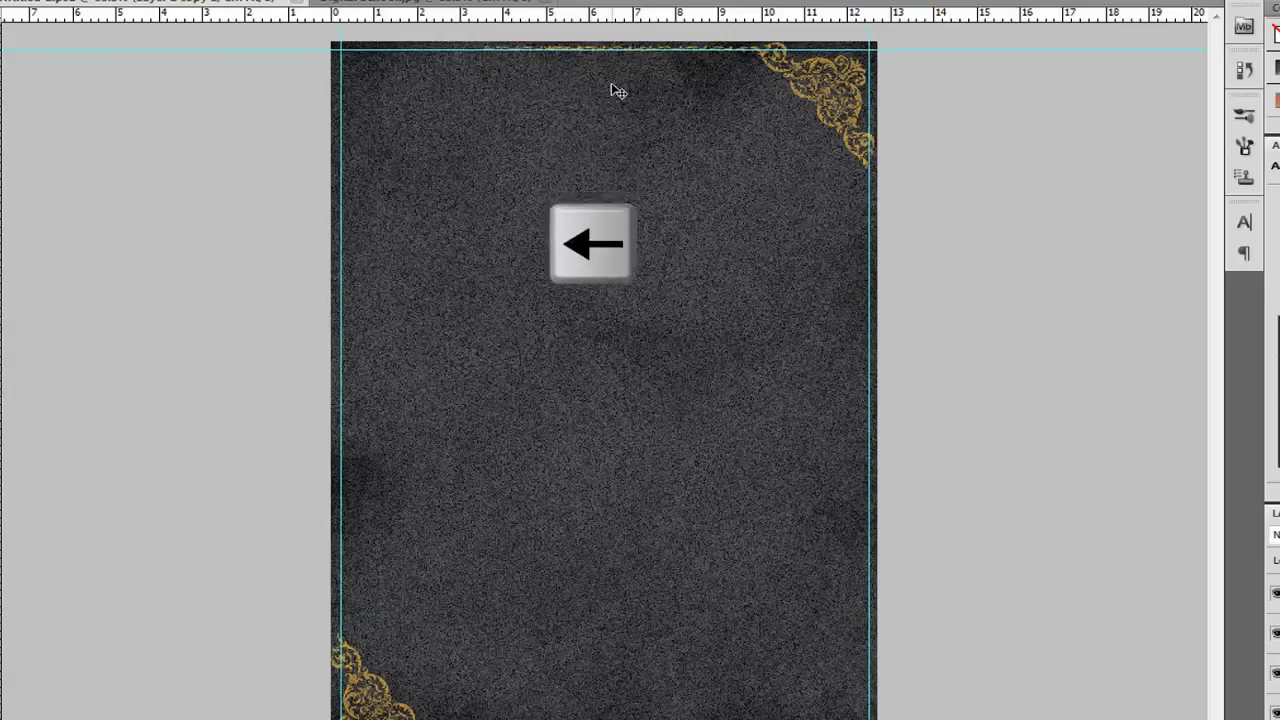
key(Left)
key(Left)
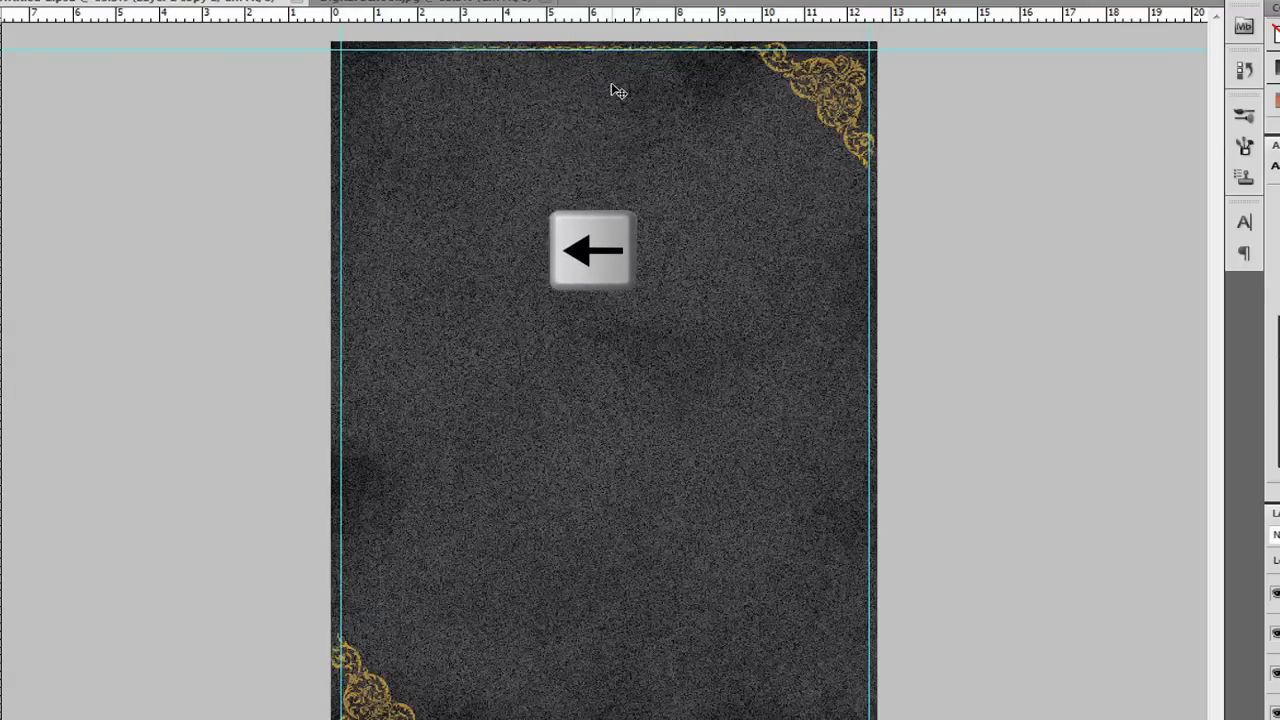
key(Left)
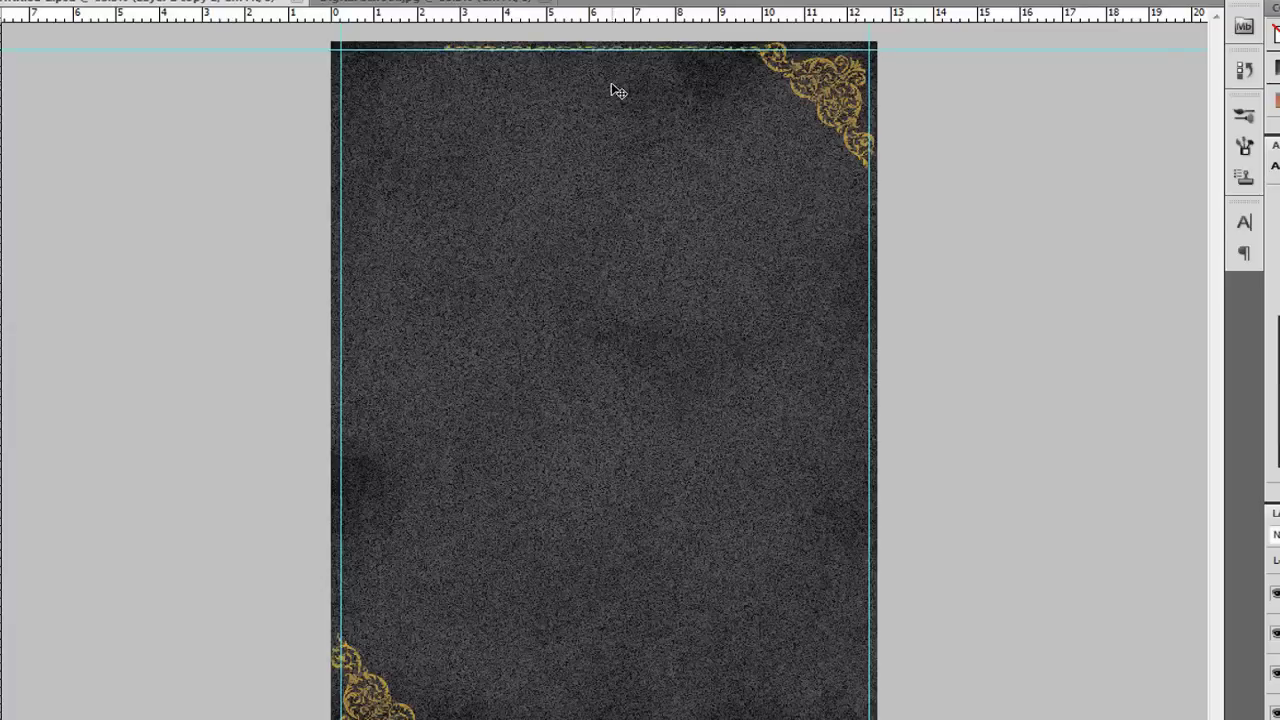
key(Left)
key(Left)
key(Left)
key(Left)
key(Left)
key(Left)
key(Left)
key(Left)
key(Left)
key(Left)
key(Left)
key(Left)
key(Left)
key(Left)
key(Left)
key(Left)
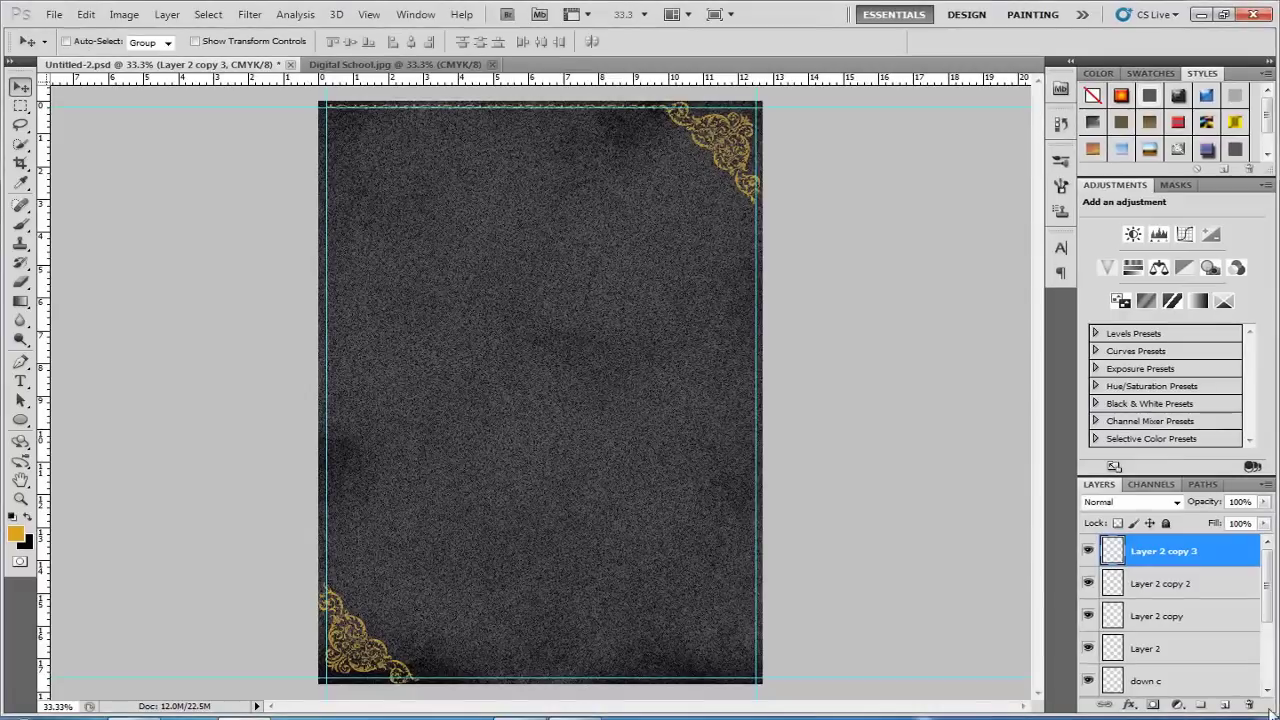
Select the four gold strip layers, Layer 2 through Layer 2 copy 3.
scroll(1272, 606, down, 2)
scroll(1272, 603, up, 2)
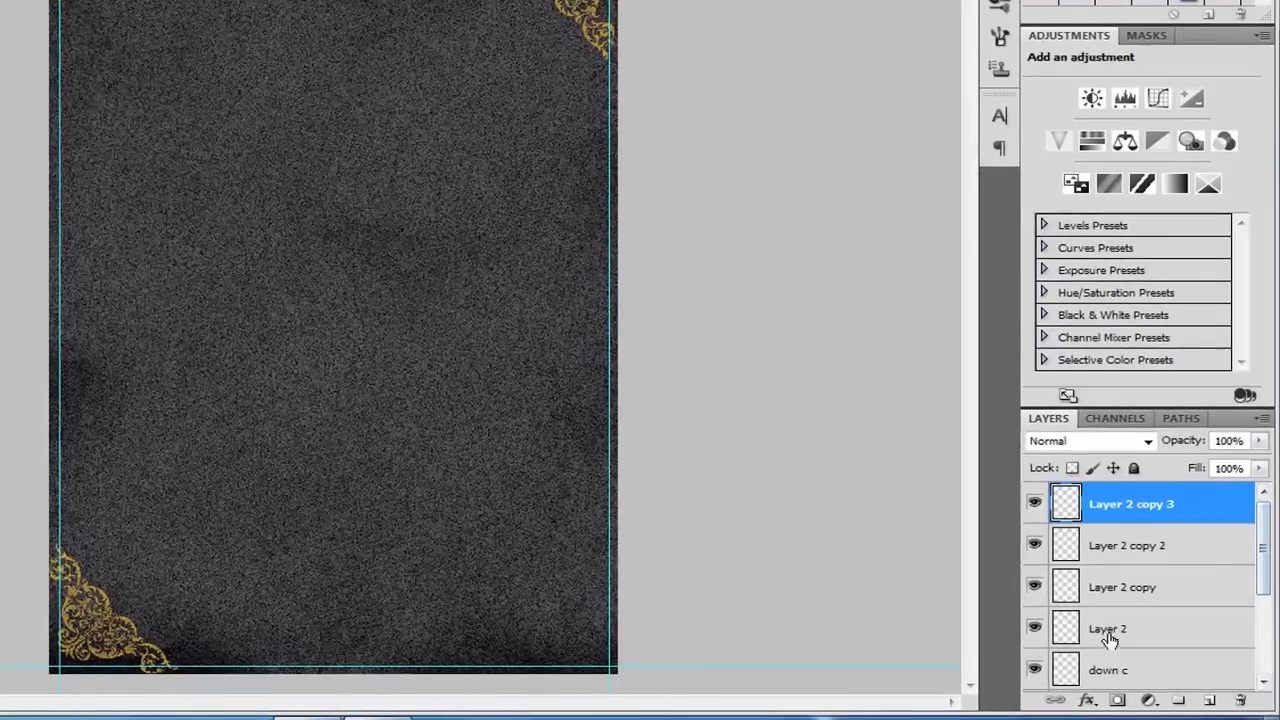
click(1110, 632)
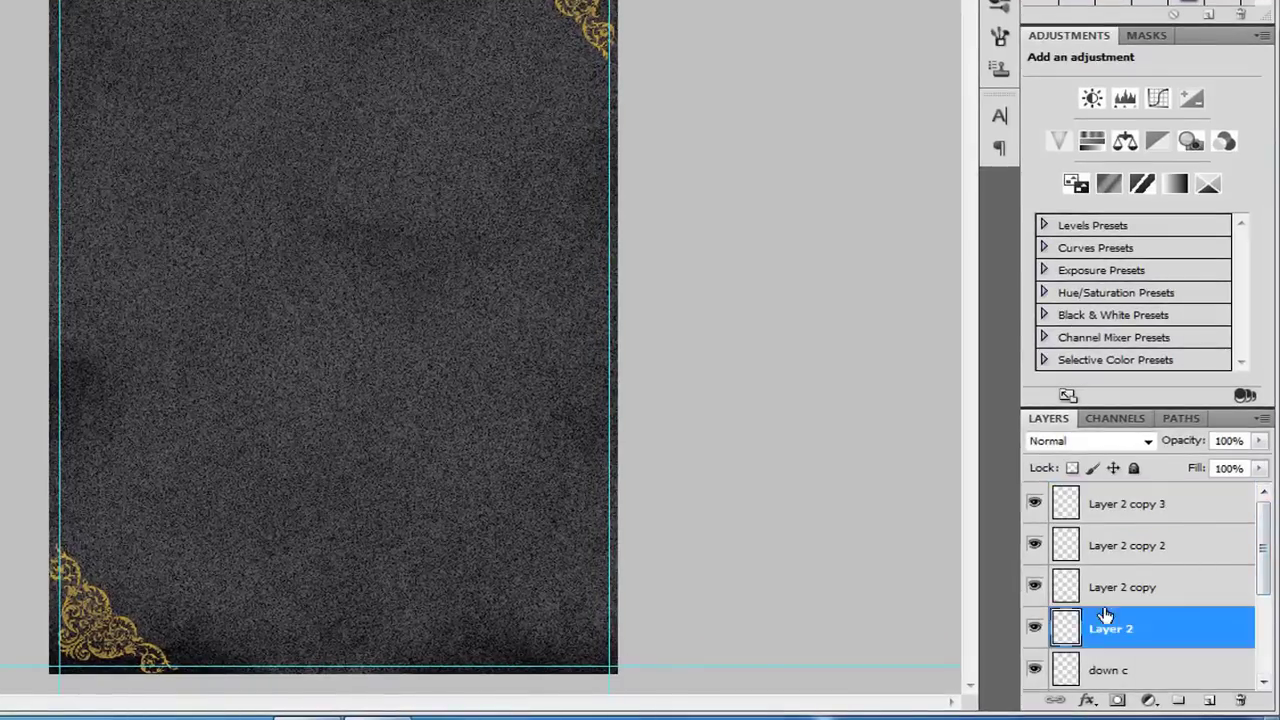
click(1104, 587)
click(1103, 545)
click(1104, 503)
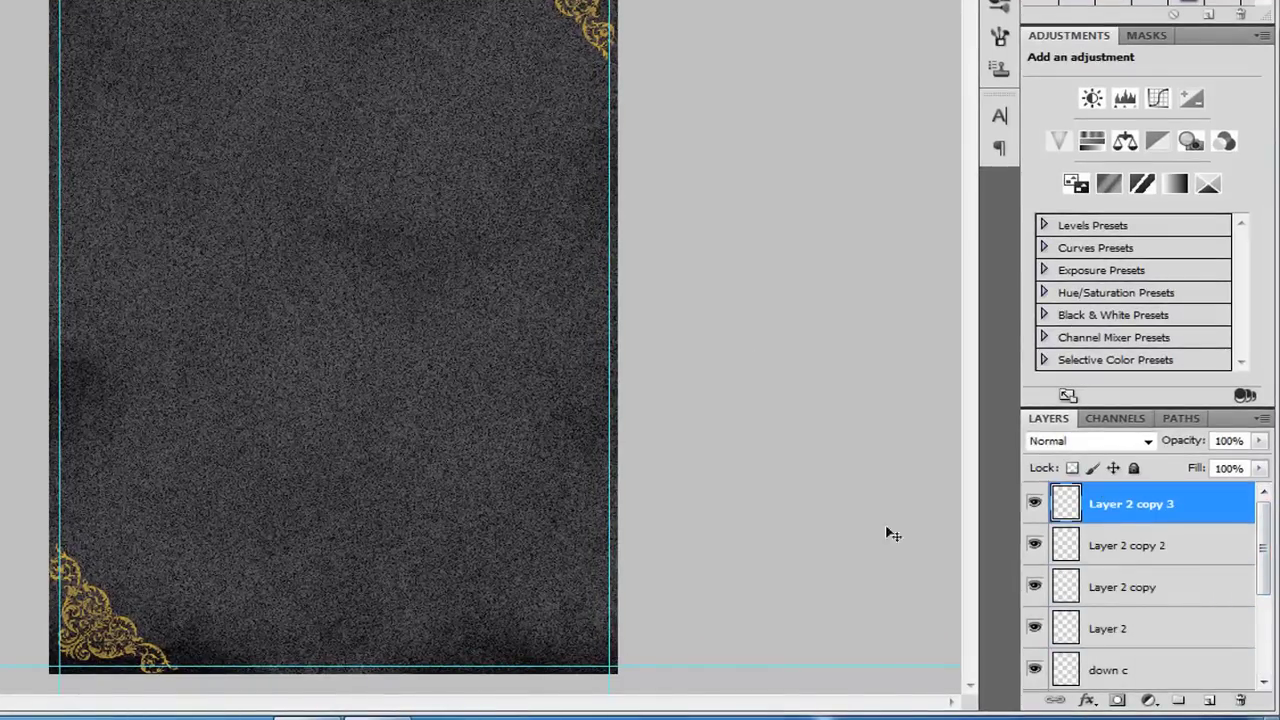
click(1103, 632)
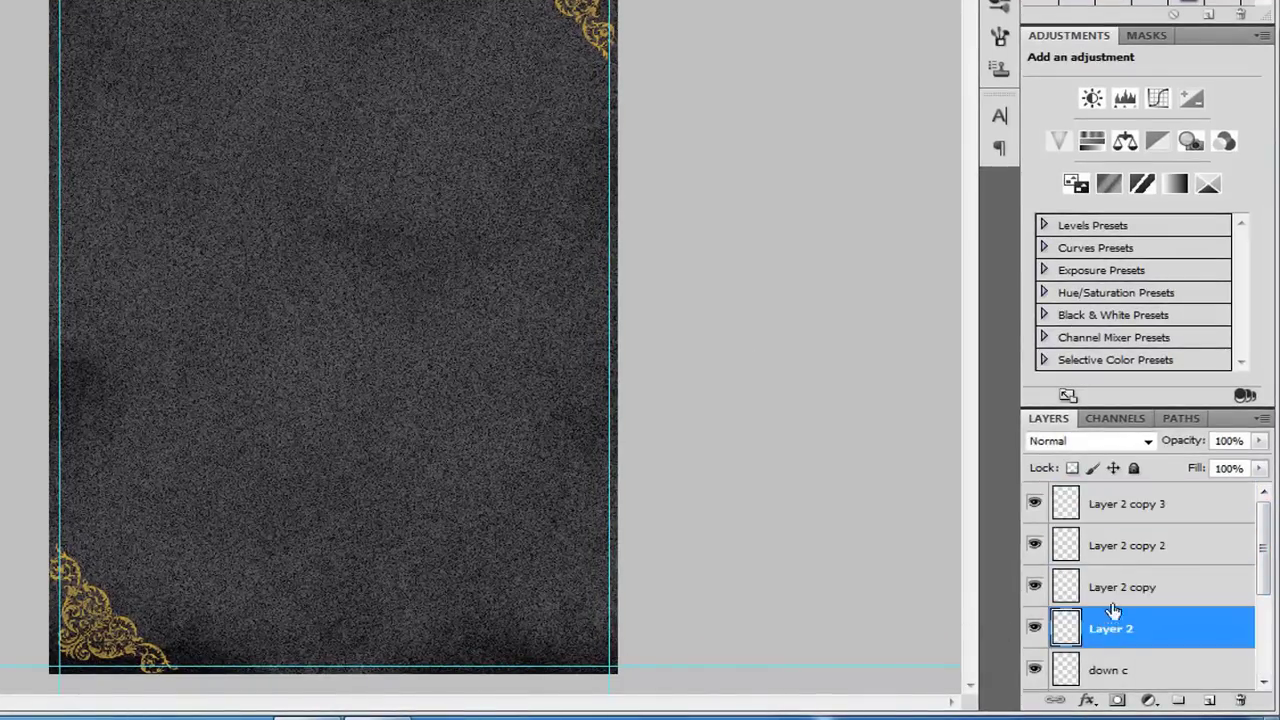
click(1140, 512)
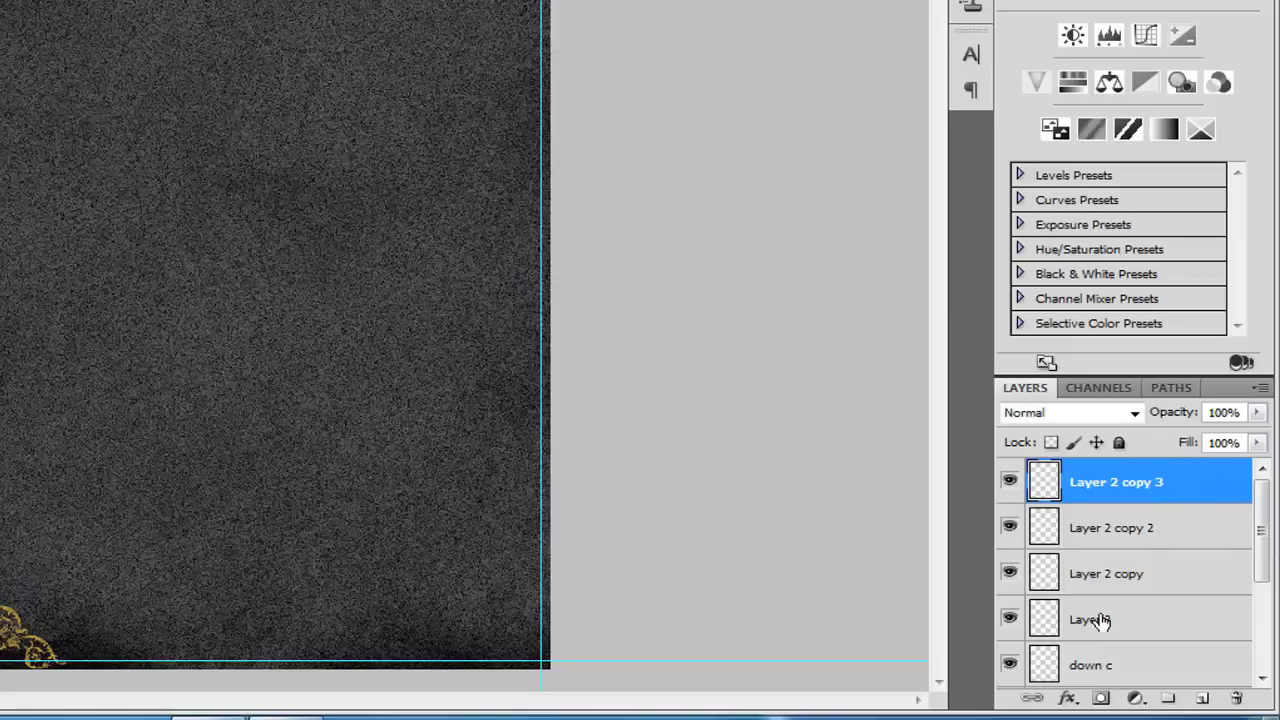
shift+click(1100, 620)
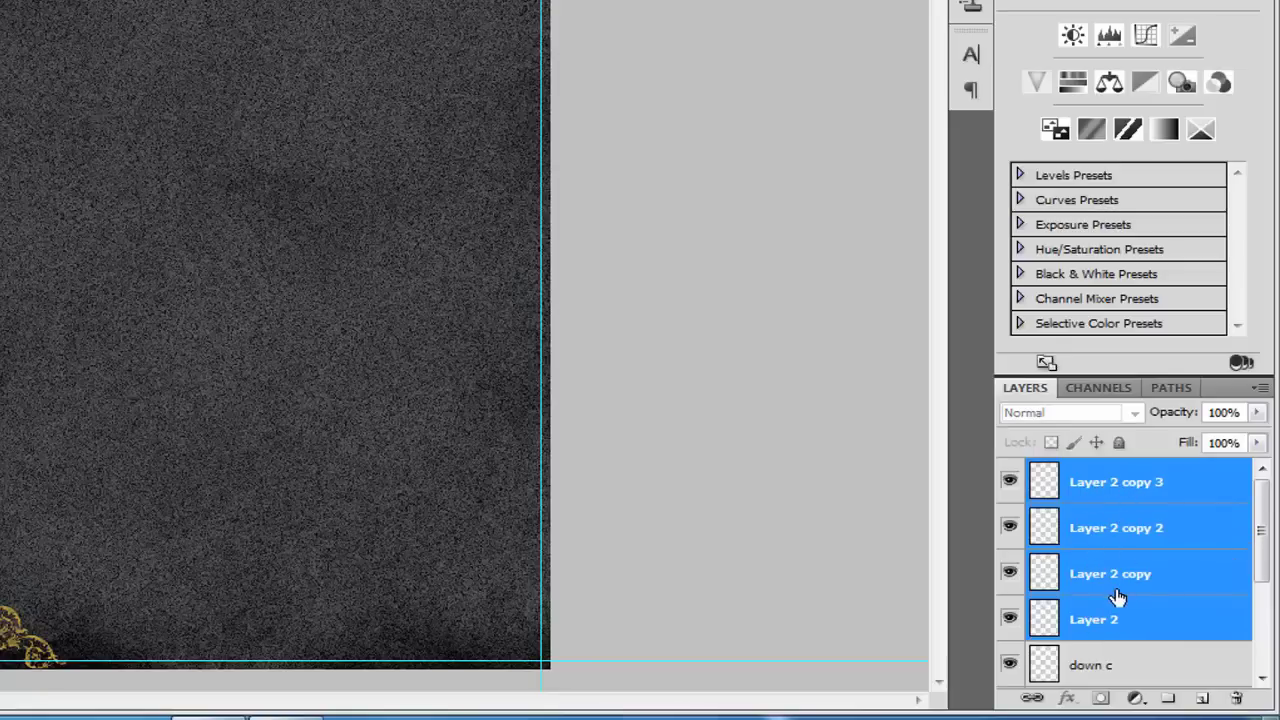
Group the selected strips with Ctrl+G and name the group 'top'.
key(ctrl+g)
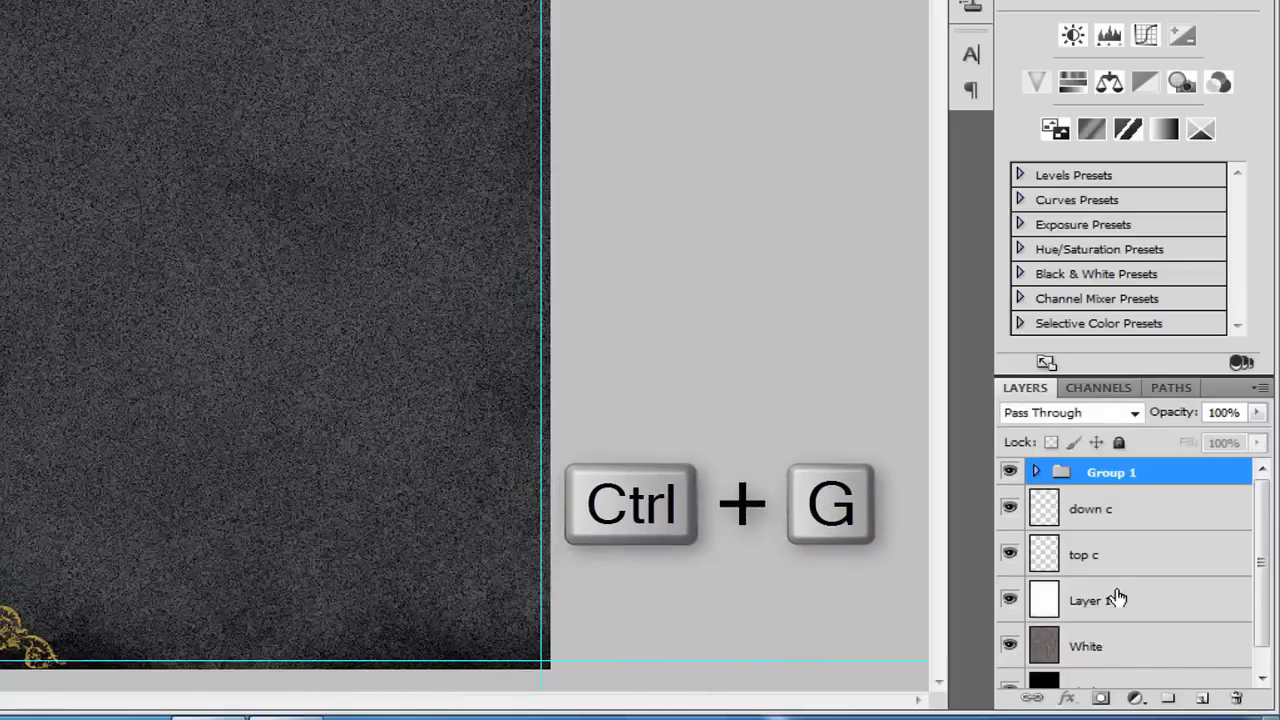
double_click(1111, 472)
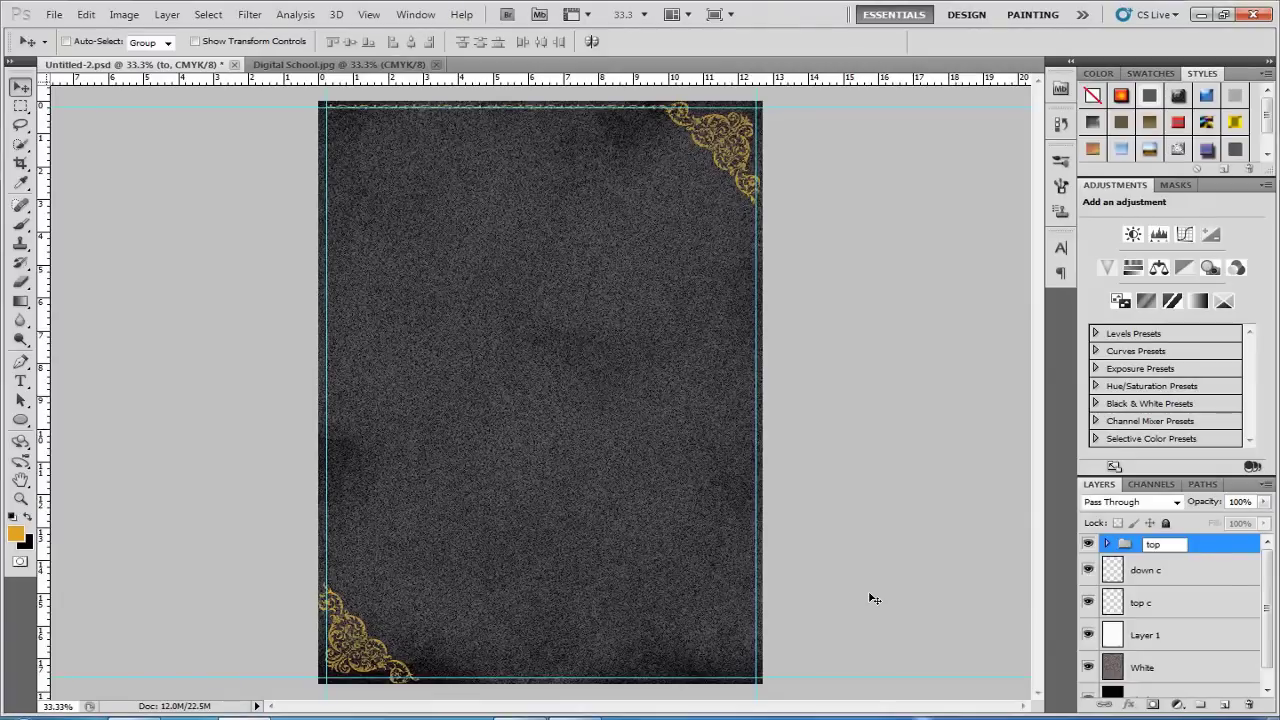
key(Return)
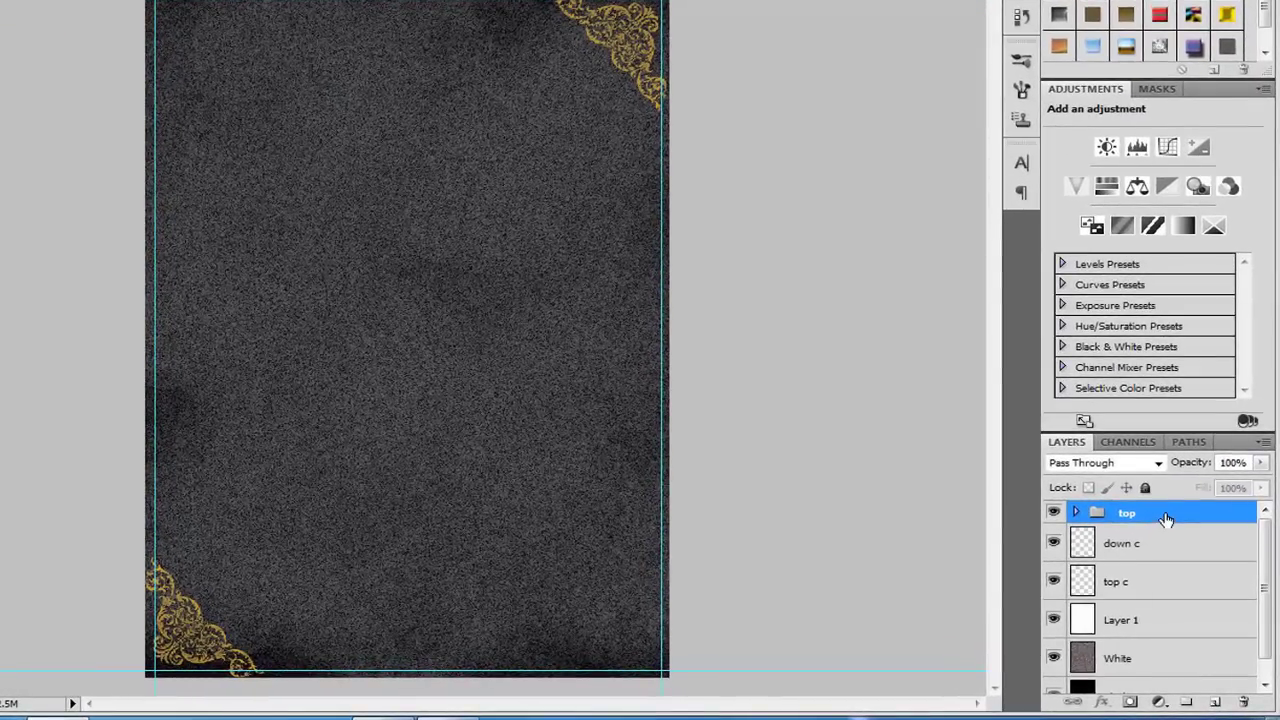
Duplicate the 'top' border group as a new group named 'down'.
right_click(1165, 518)
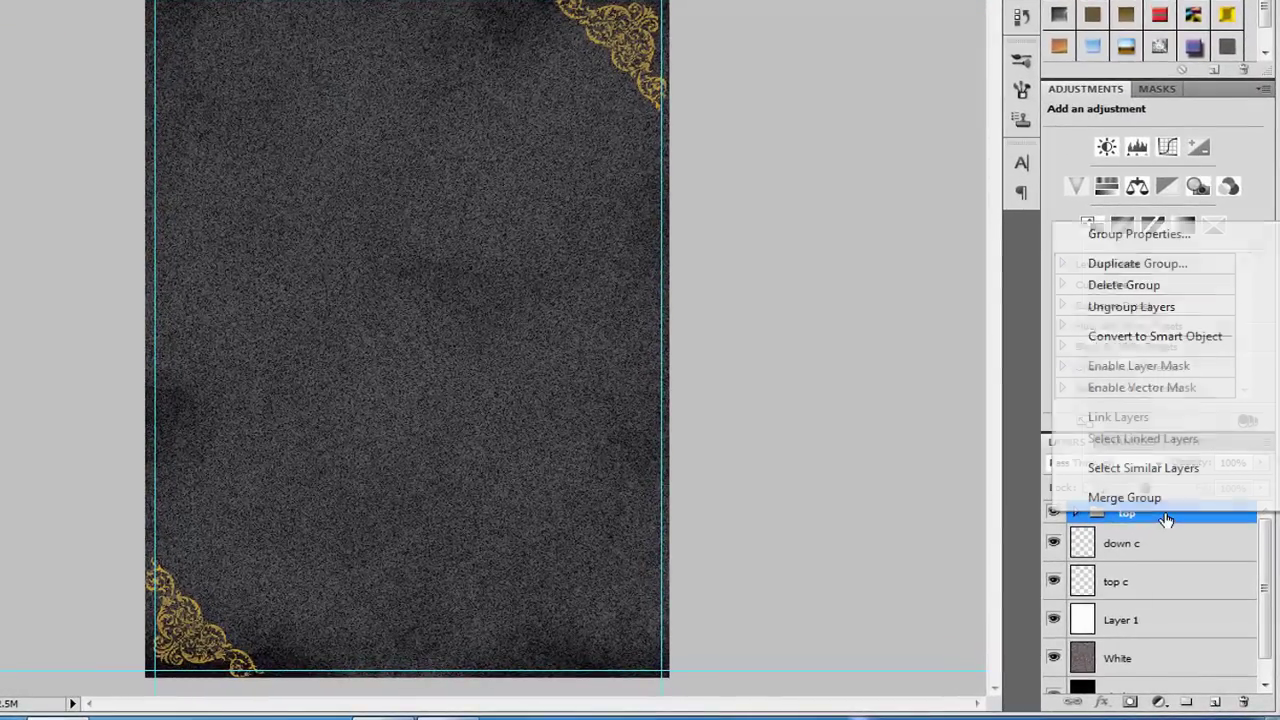
click(1137, 264)
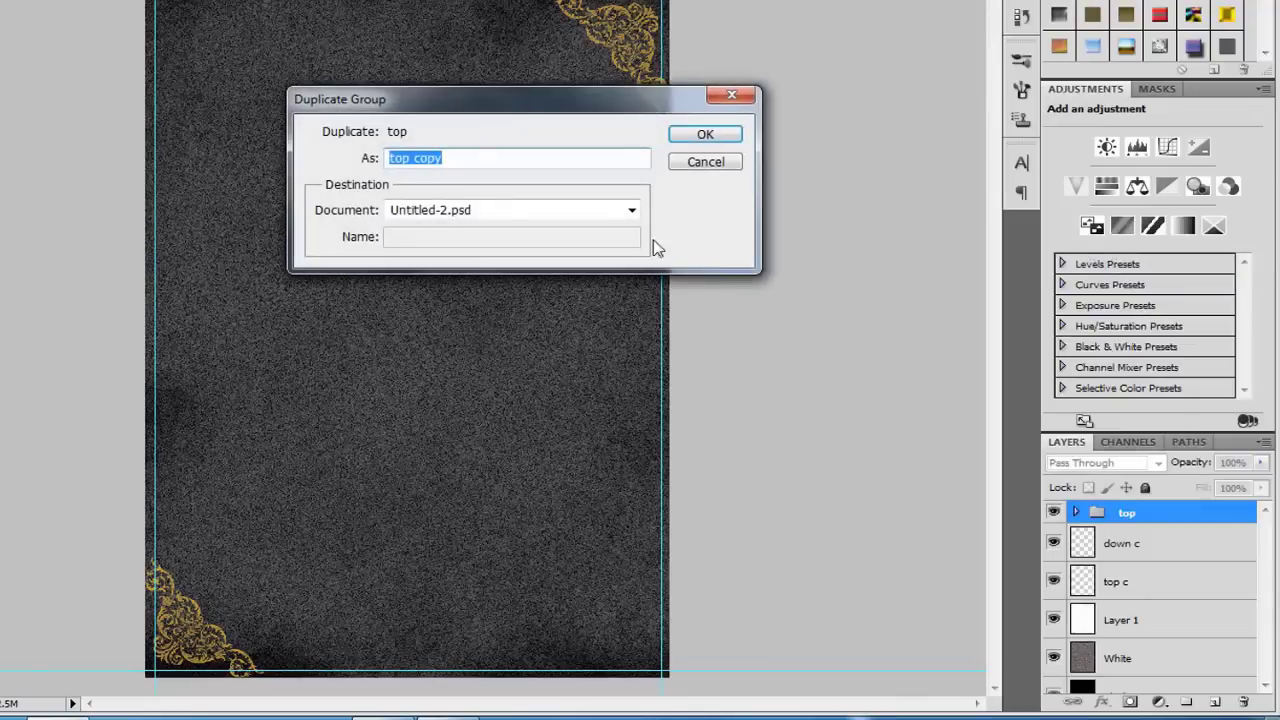
click(447, 157)
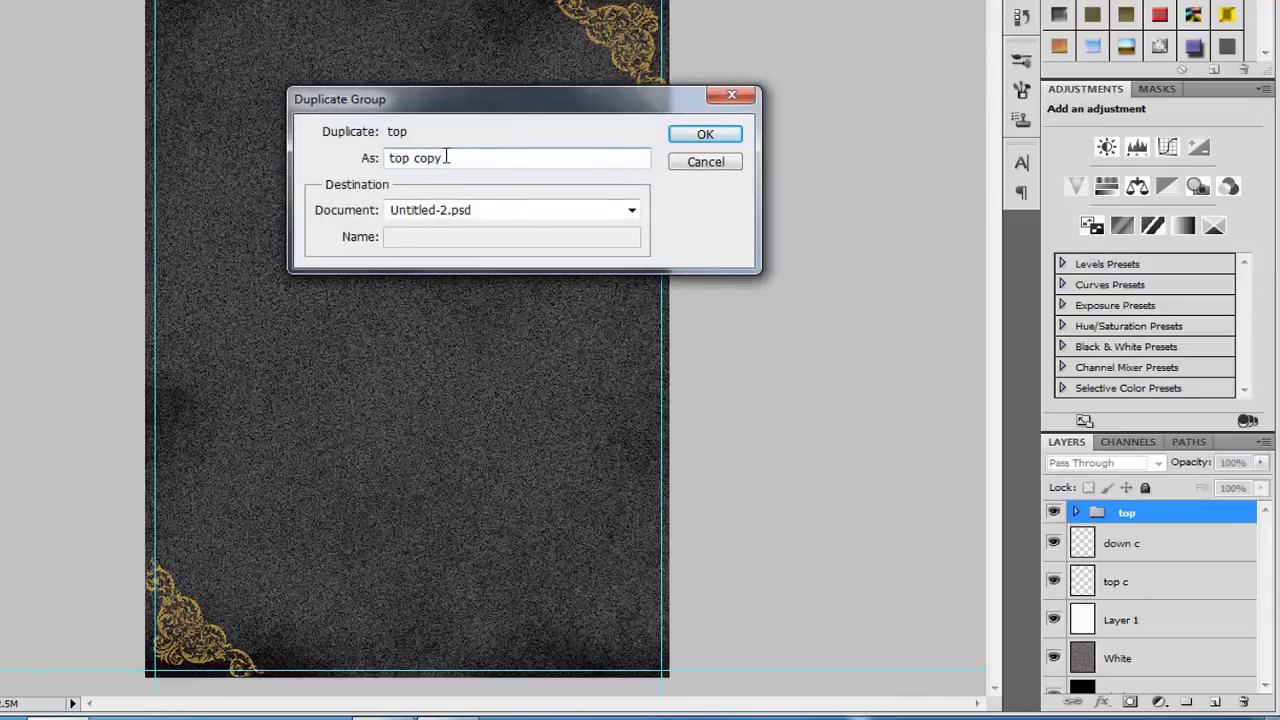
key(BackSpace)
key(BackSpace)
key(BackSpace)
key(BackSpace)
key(BackSpace)
key(BackSpace)
key(BackSpace)
key(BackSpace)
text(down)
click(700, 136)
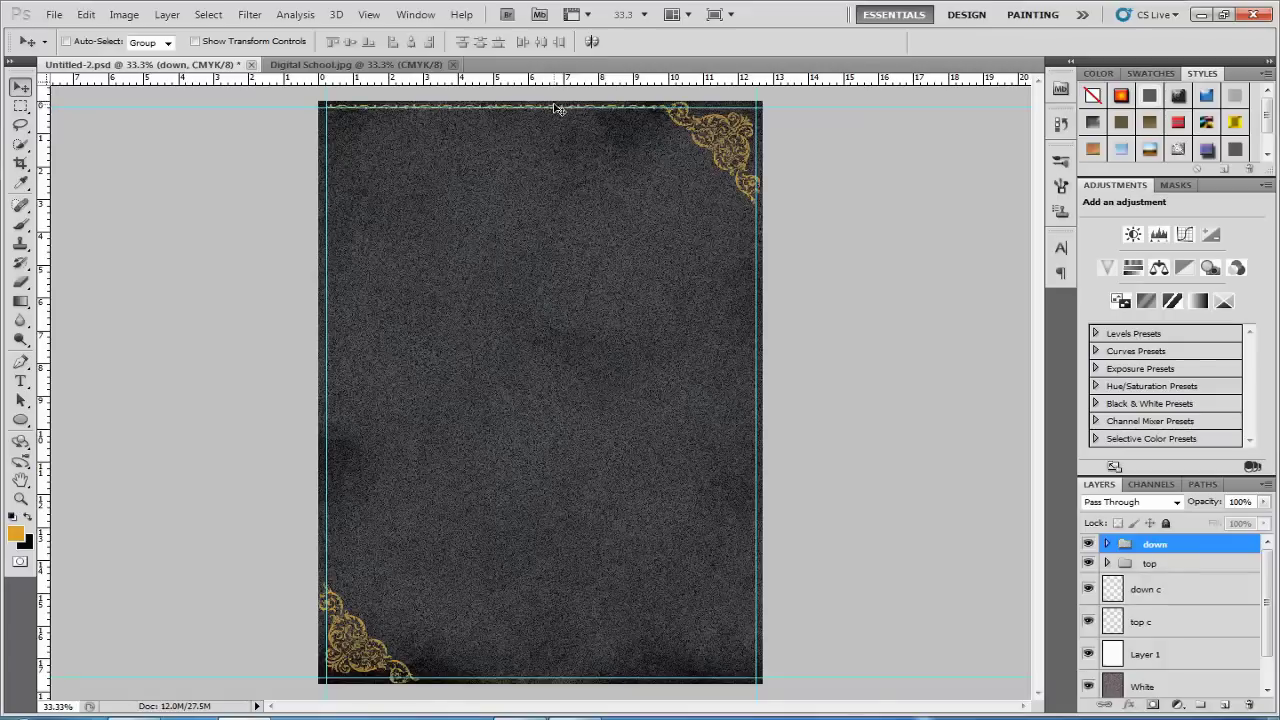
Drag the 'down' gold border strip toward the bottom of the invitation.
drag(558, 108, 618, 627)
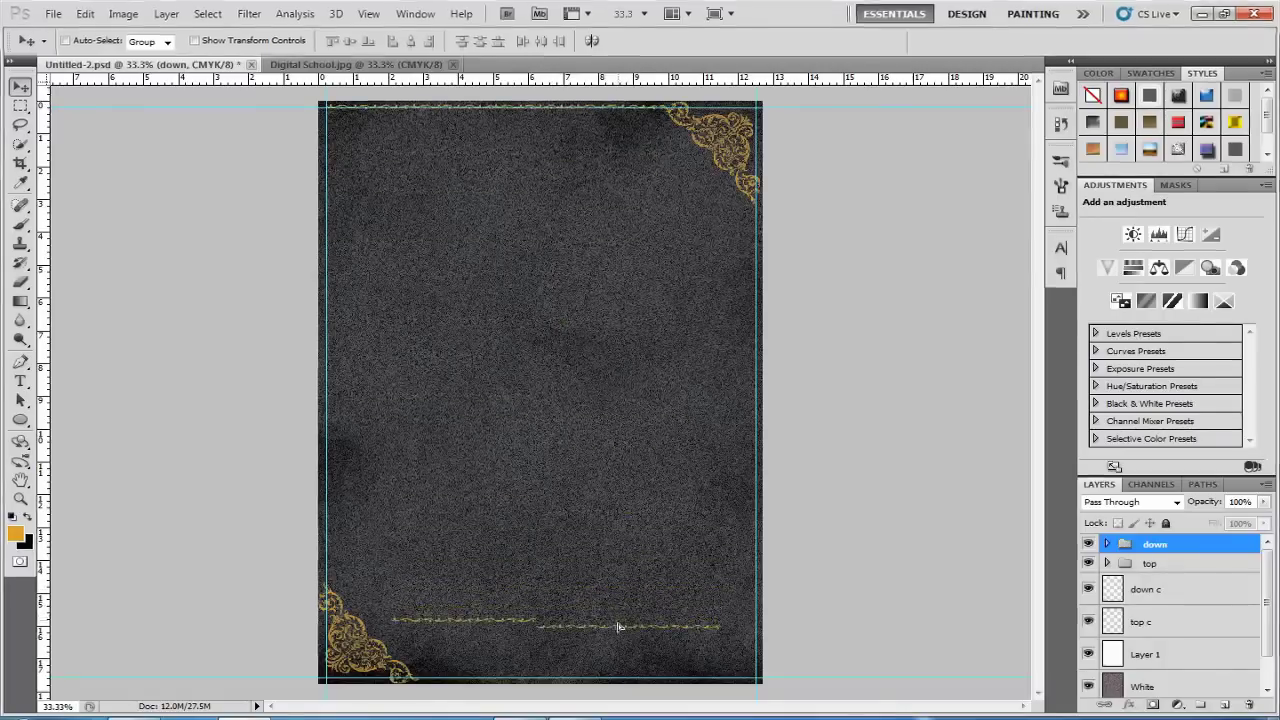